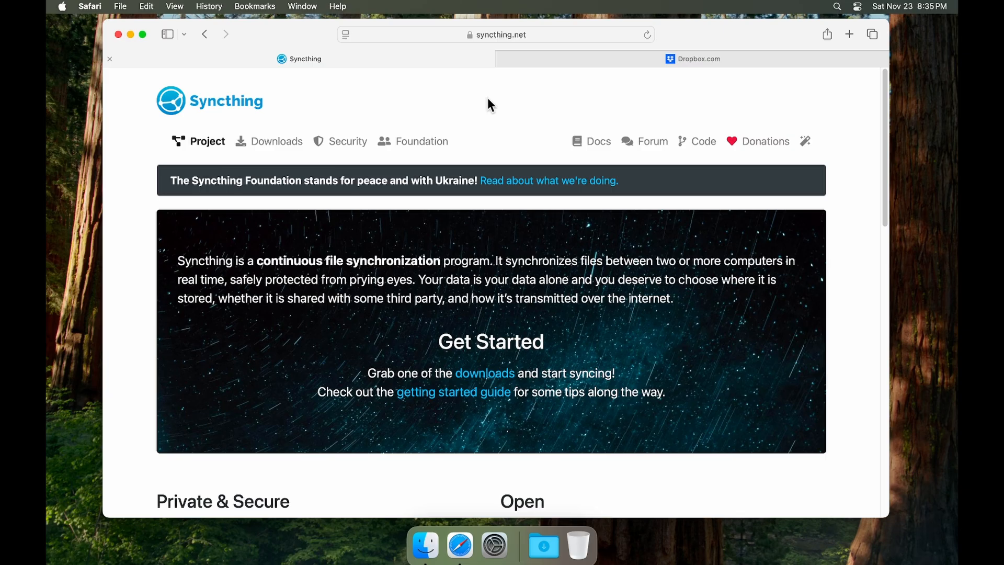
- Read the Private & Secure and Easy to Use sections of the Syncthing homepage, highlighting the privacy, encryption and authentication points
scroll(487, 98, down, 5)
drag(222, 294, 297, 312)
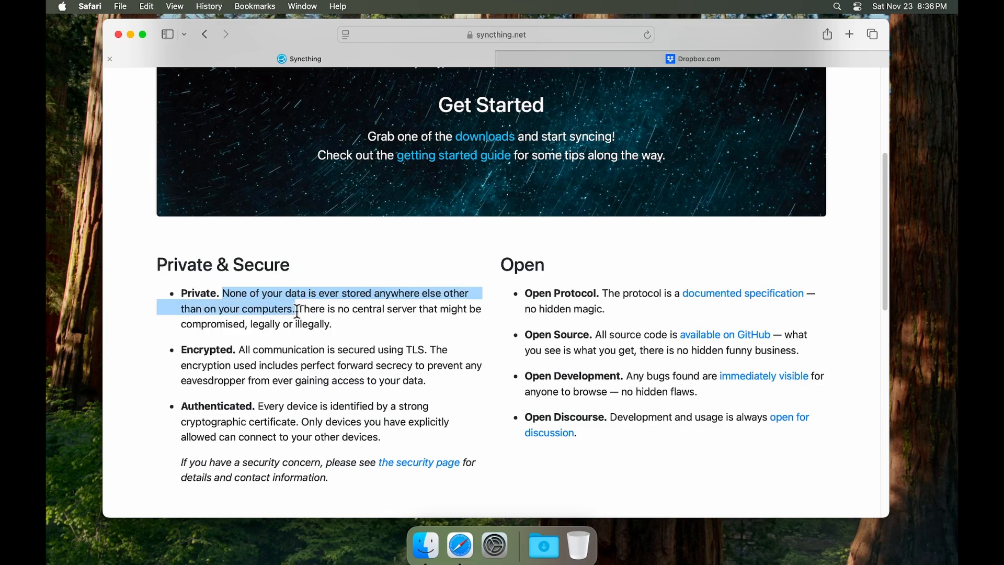
drag(337, 310, 422, 309)
scroll(422, 309, down, 2)
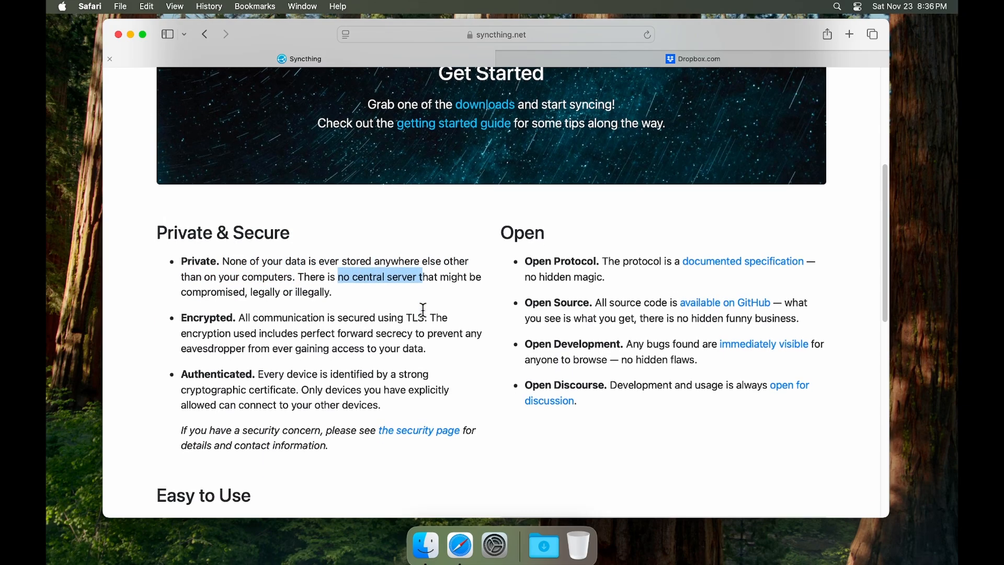
drag(181, 316, 324, 315)
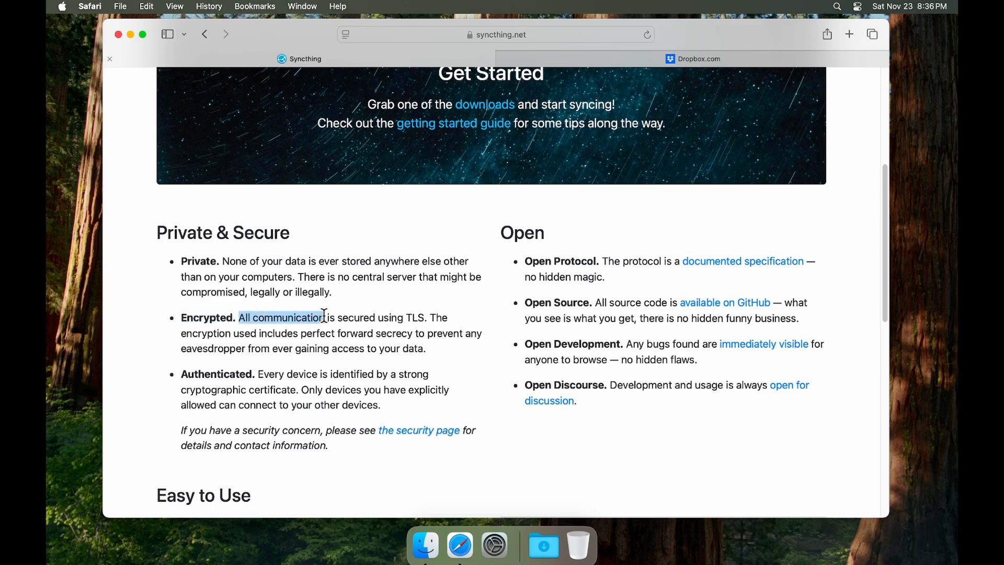
drag(406, 316, 424, 315)
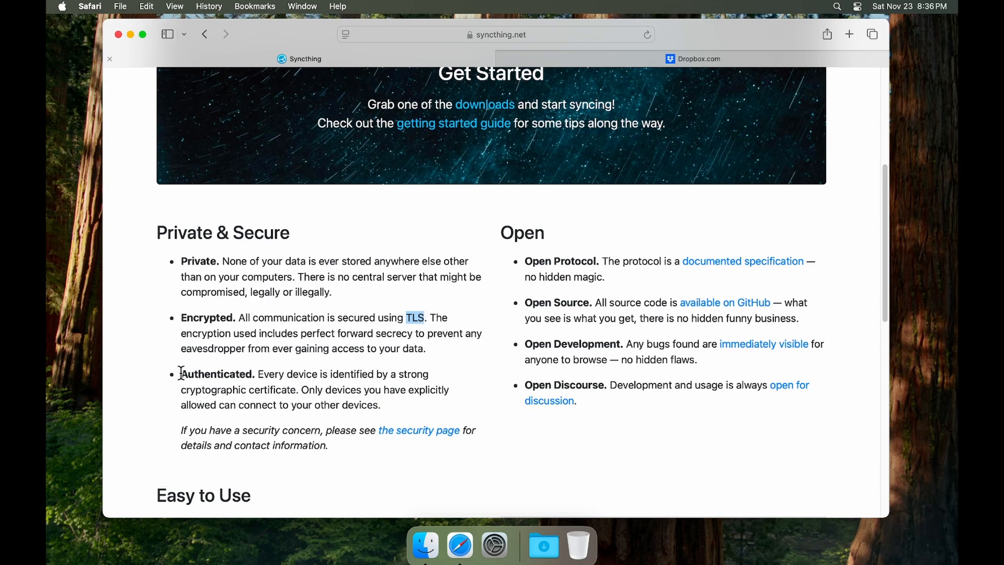
drag(182, 372, 255, 373)
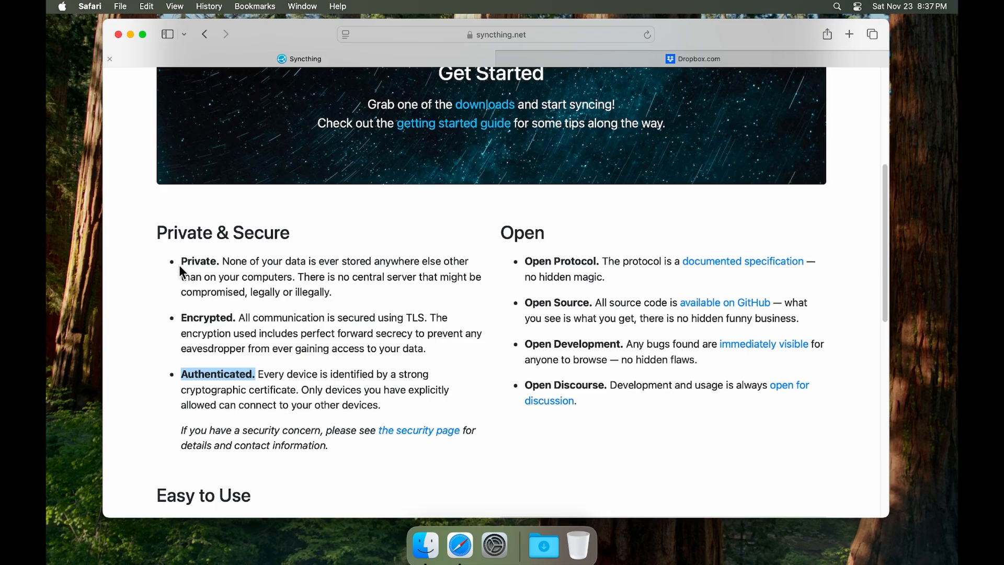
drag(177, 259, 393, 402)
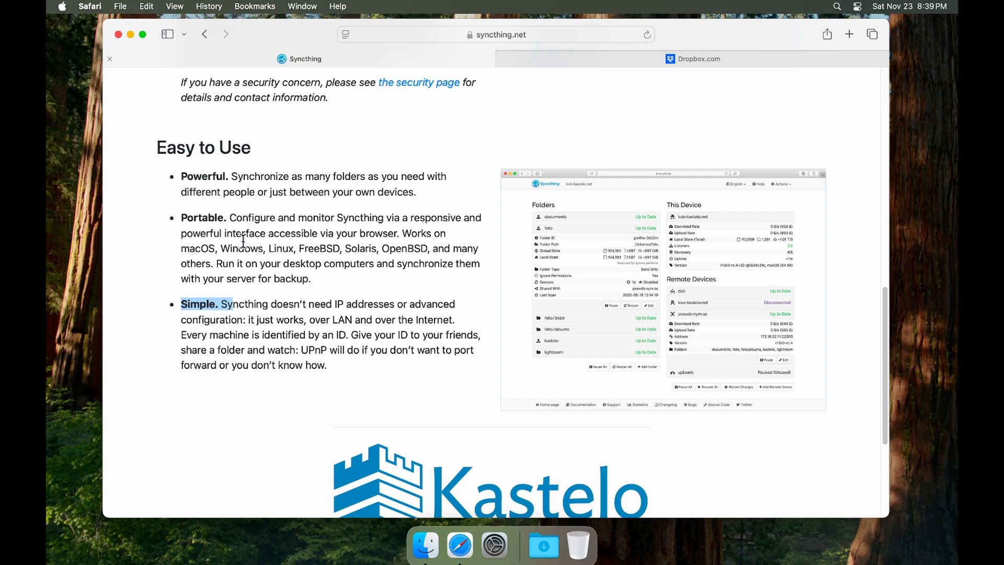
- Open Dropbox's pricing page and show the plan prices billed monthly
click(613, 56)
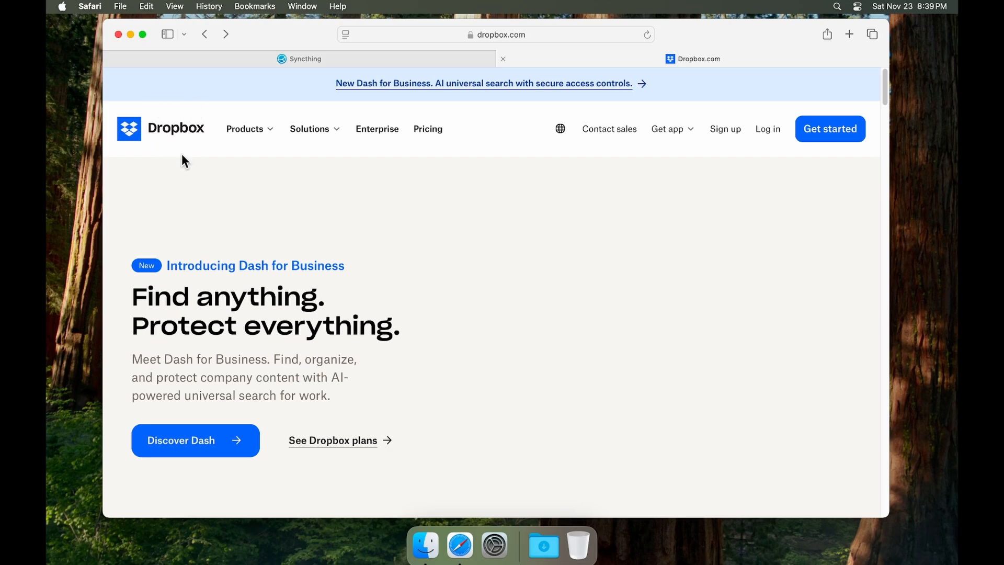
click(426, 130)
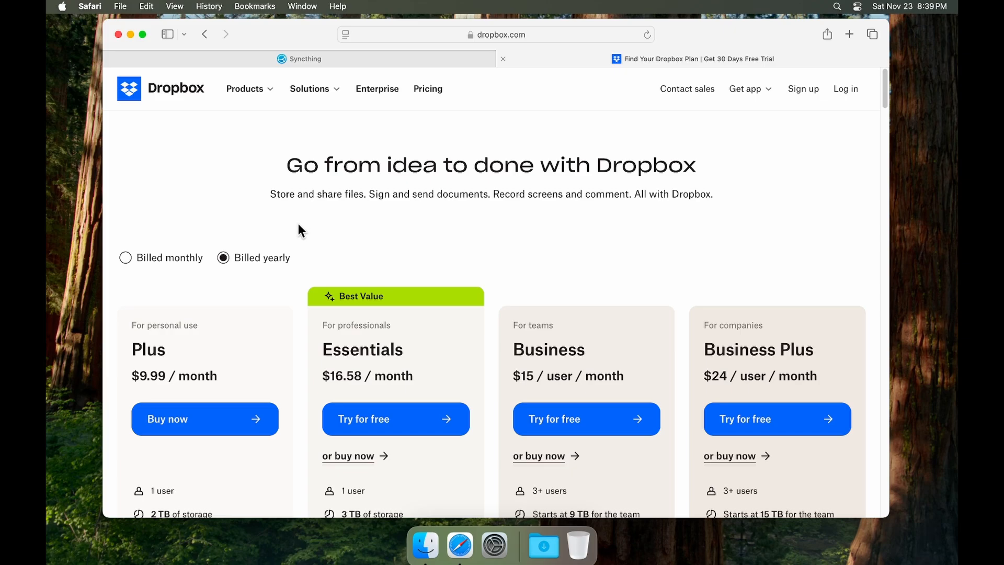
scroll(299, 225, down, 3)
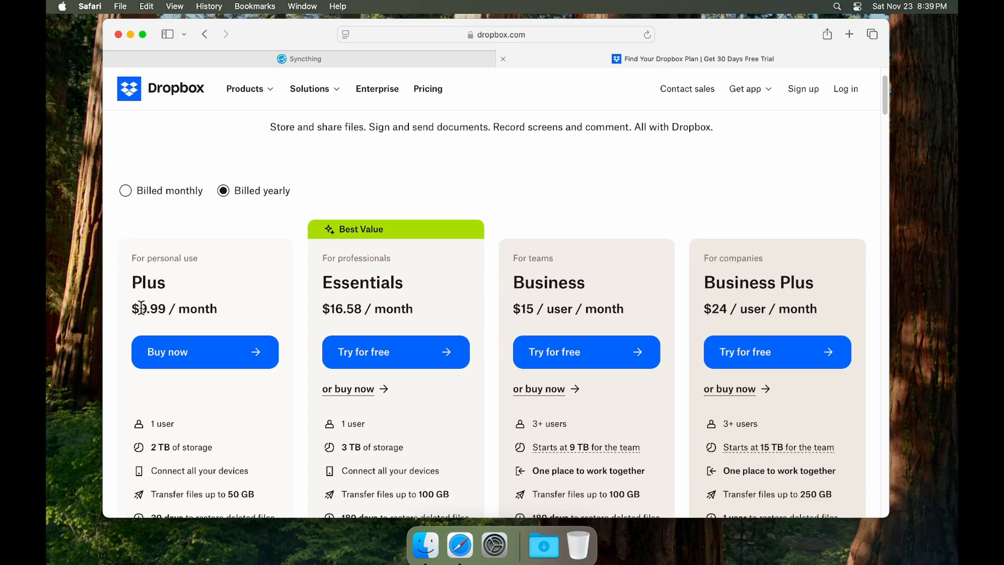
drag(140, 309, 167, 307)
click(126, 190)
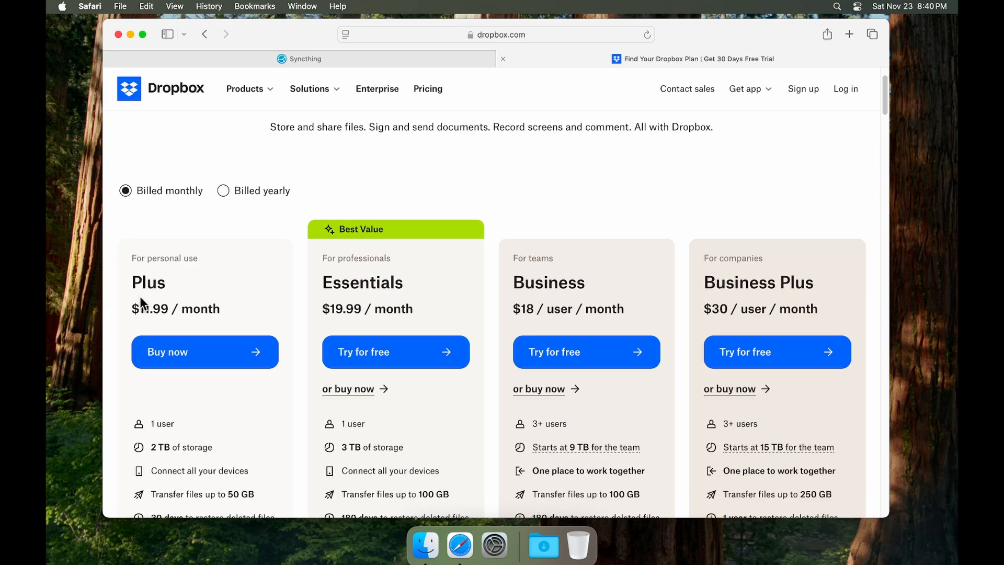
- Examine the Dropbox Plus plan's monthly price, storage, deleted-file restore period and PDF editing features
drag(131, 308, 169, 306)
scroll(296, 292, down, 5)
drag(150, 268, 213, 268)
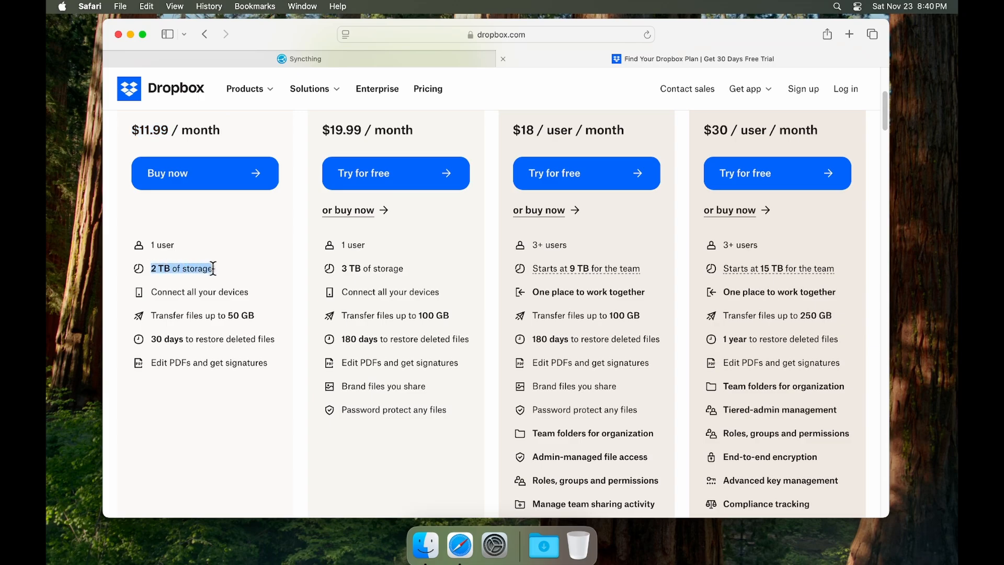
click(221, 267)
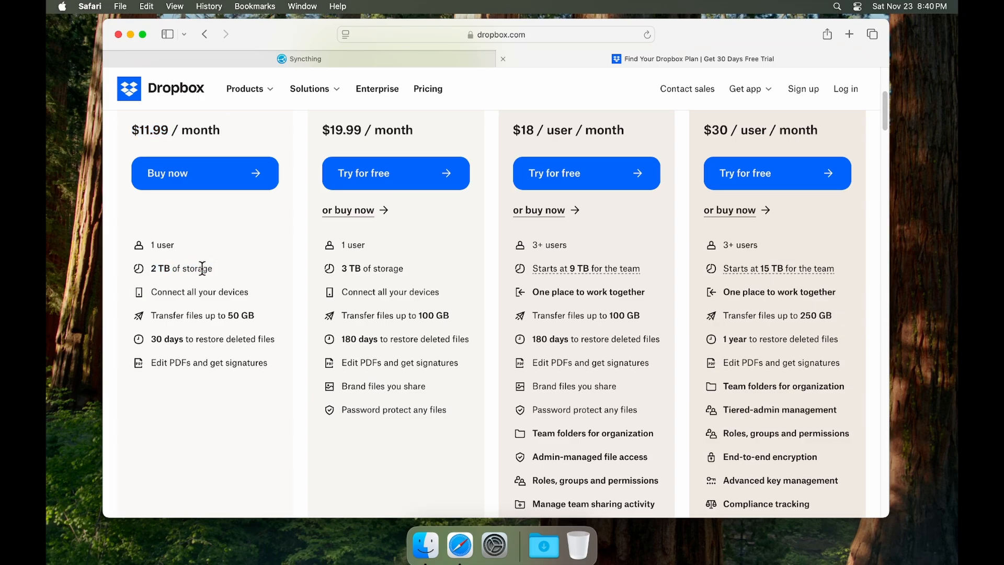
drag(214, 269, 149, 268)
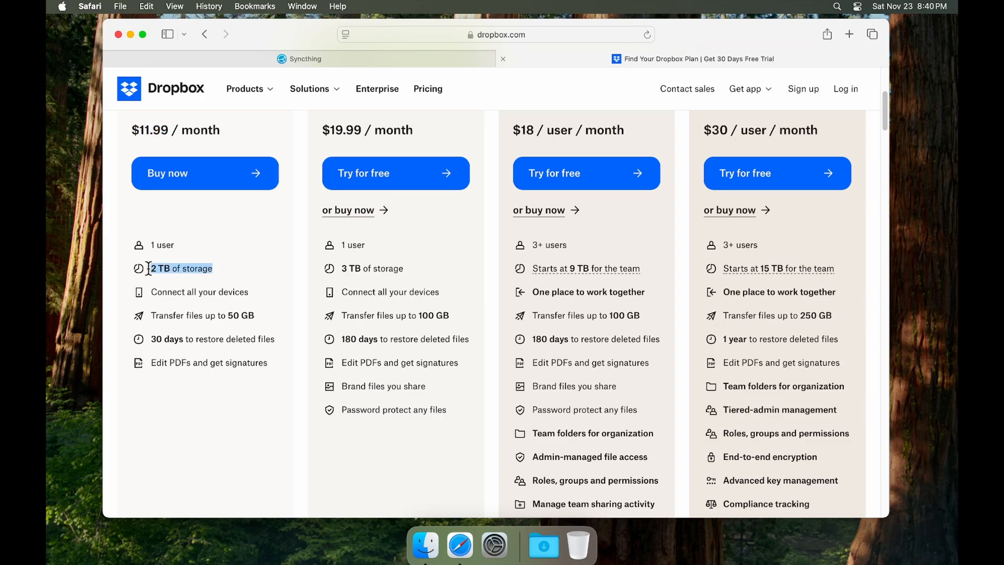
click(241, 268)
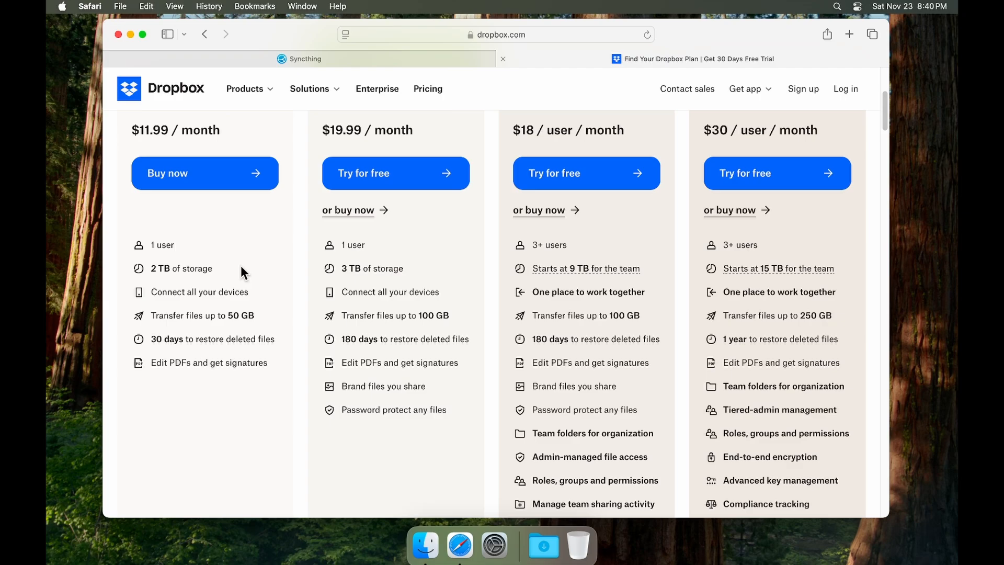
drag(151, 339, 275, 340)
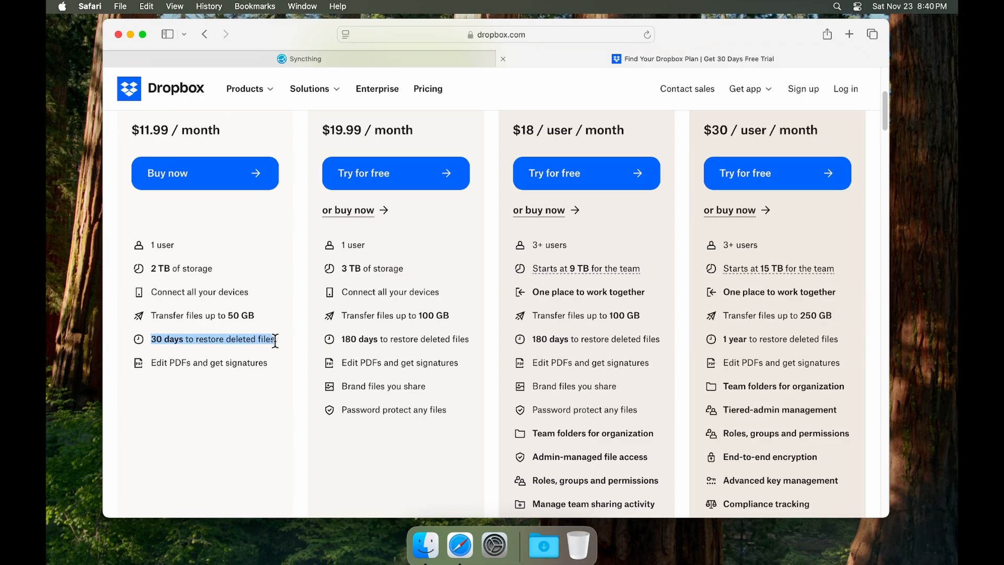
click(278, 341)
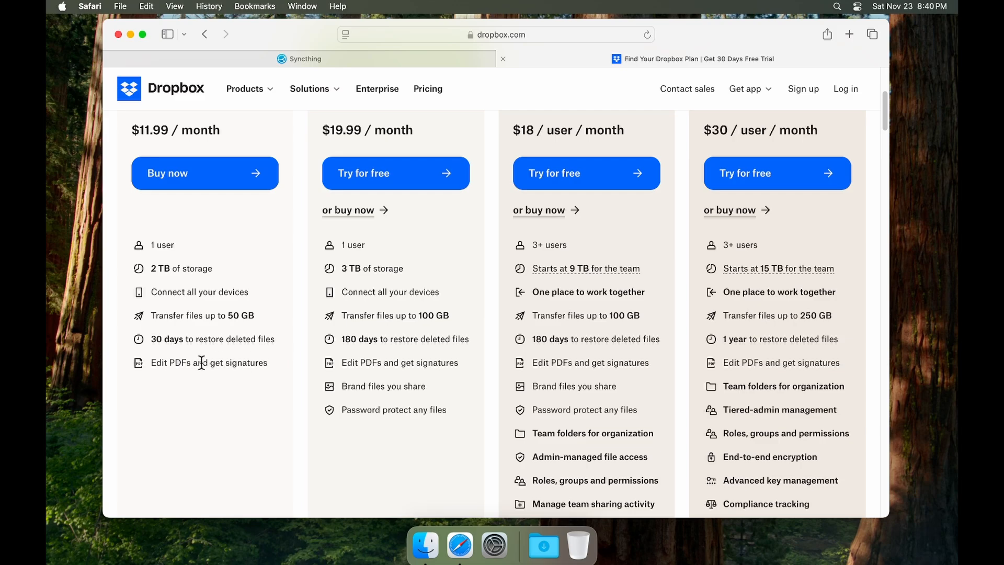
drag(209, 360, 144, 361)
click(277, 365)
click(236, 414)
- Examine the encryption and send-and-track rows in Dropbox's plan comparison table, and compare them with the Syncthing page
scroll(236, 414, down, 5)
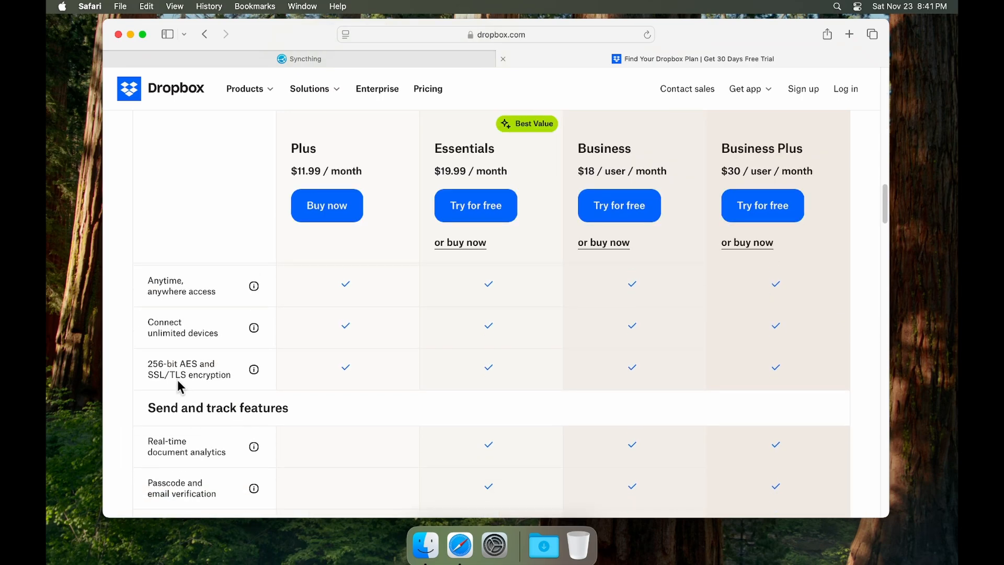
drag(168, 374, 233, 374)
scroll(268, 368, down, 2)
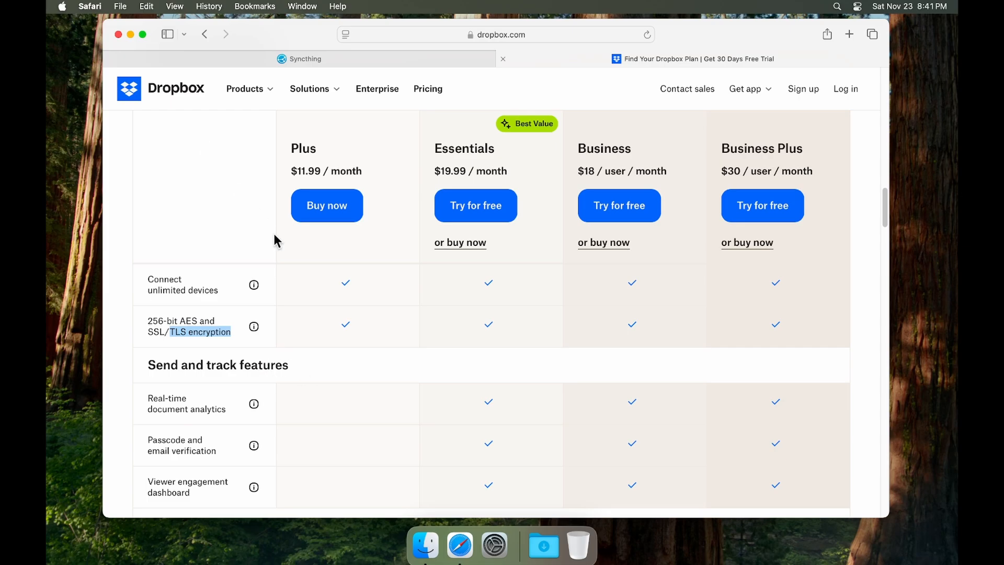
scroll(302, 329, down, 1)
scroll(303, 326, down, 1)
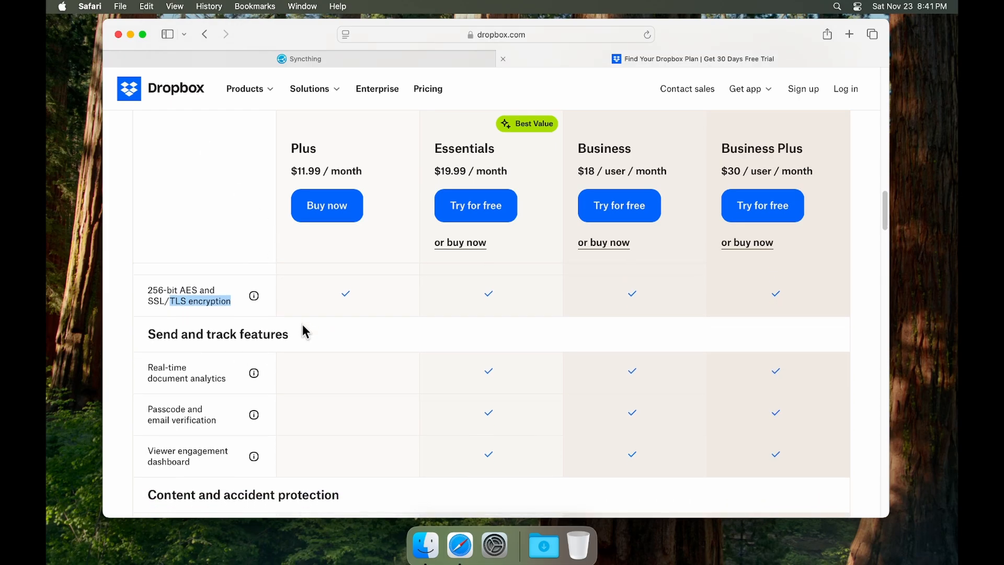
scroll(302, 327, down, 2)
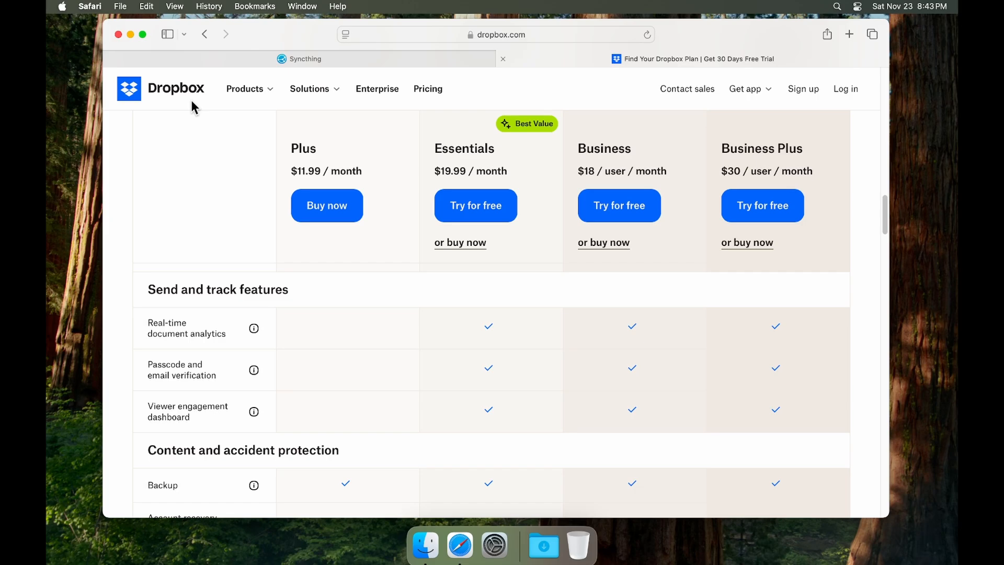
key(ctrl+shift+Tab)
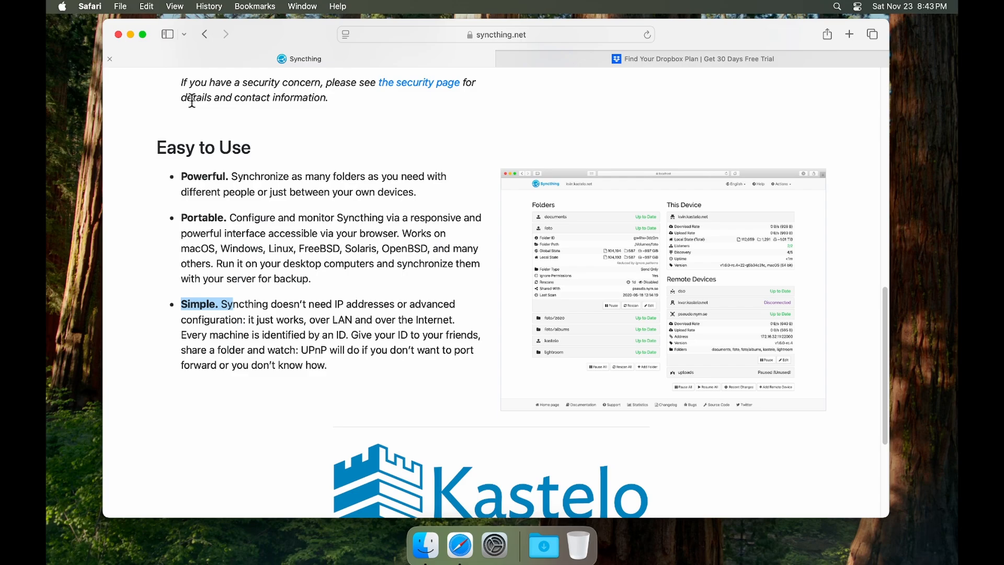
key(ctrl+Tab)
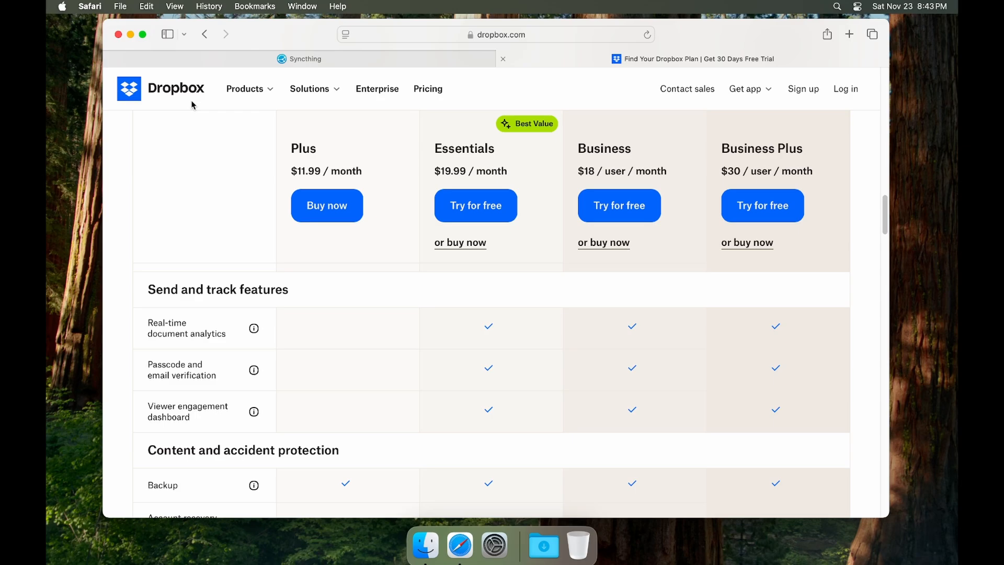
- Return to the Syncthing site and open the syncthing-macos release from its Downloads page
key(ctrl+shift+Tab)
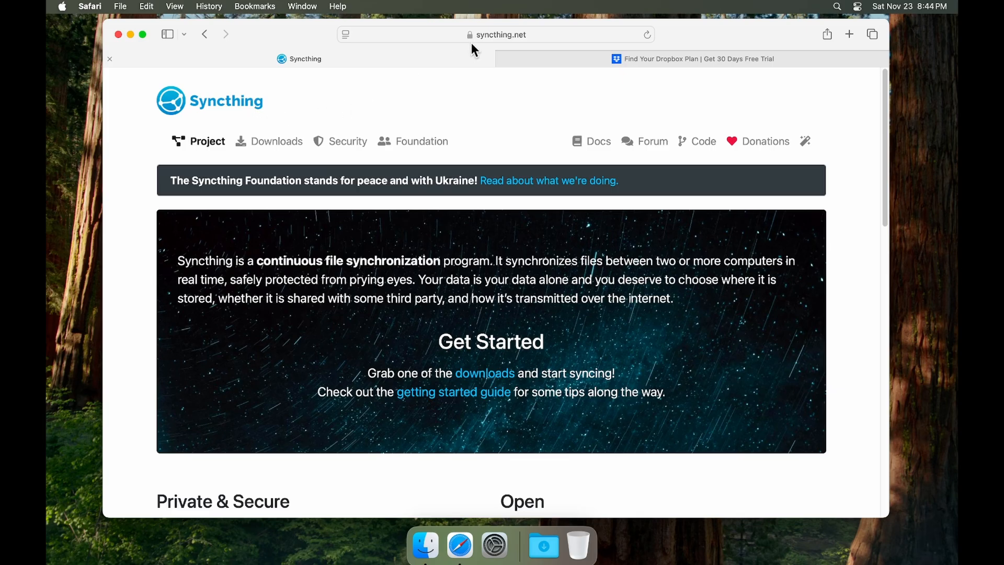
click(268, 141)
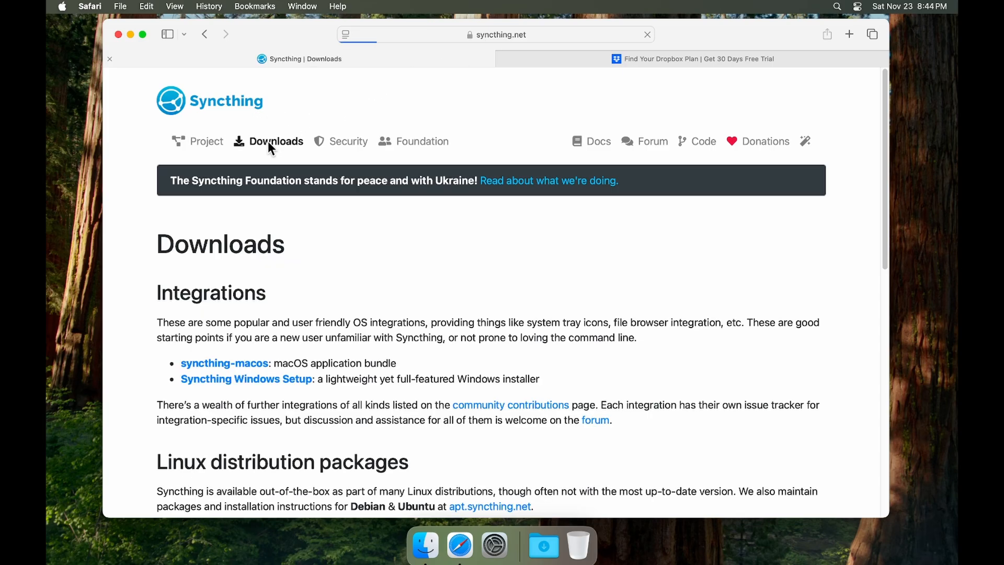
scroll(386, 261, down, 3)
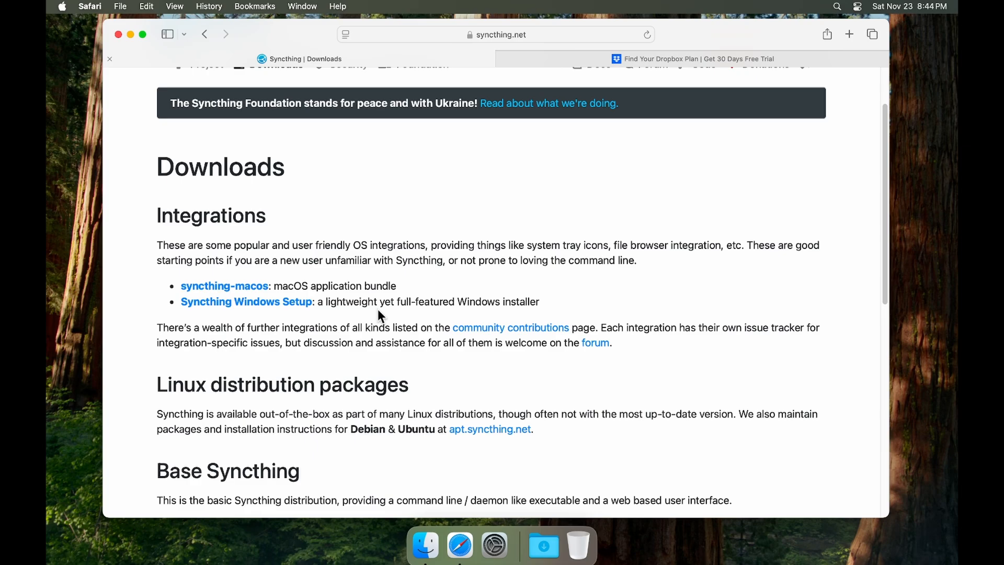
click(234, 289)
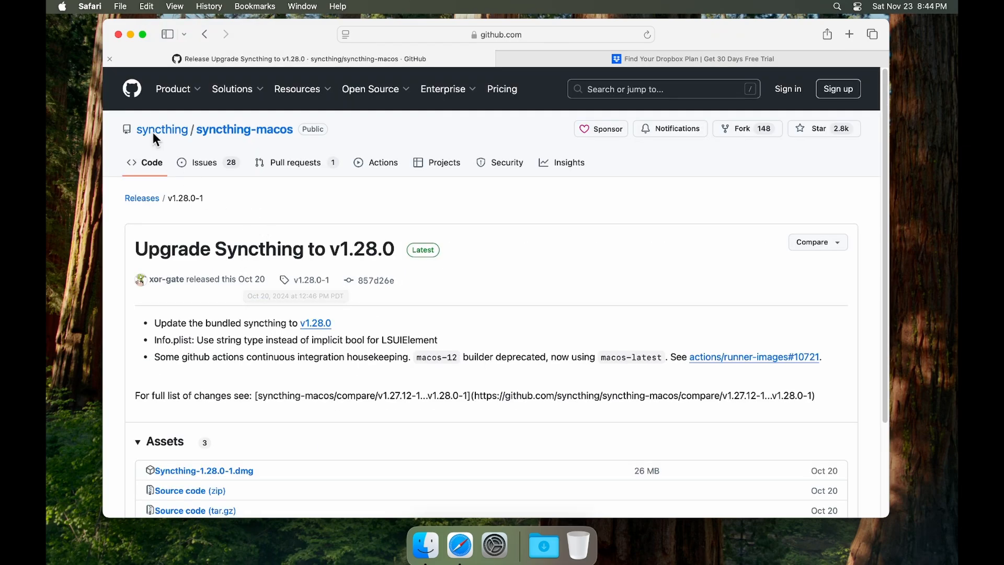
- Download Syncthing-1.28.0-1.dmg, allowing downloads from github.com, and open the syncthing-macos repository's main page
scroll(350, 233, down, 3)
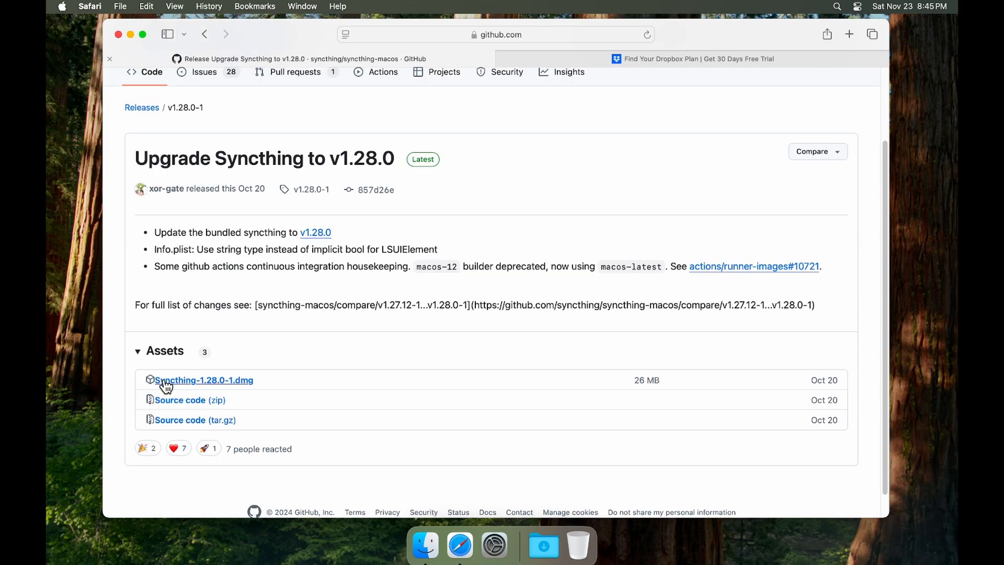
click(231, 384)
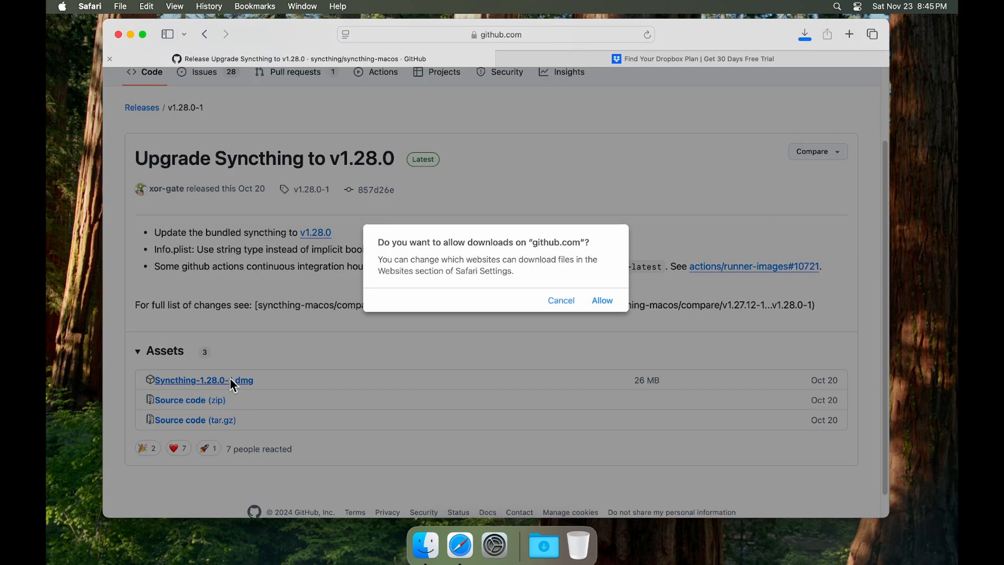
click(603, 301)
scroll(281, 251, up, 3)
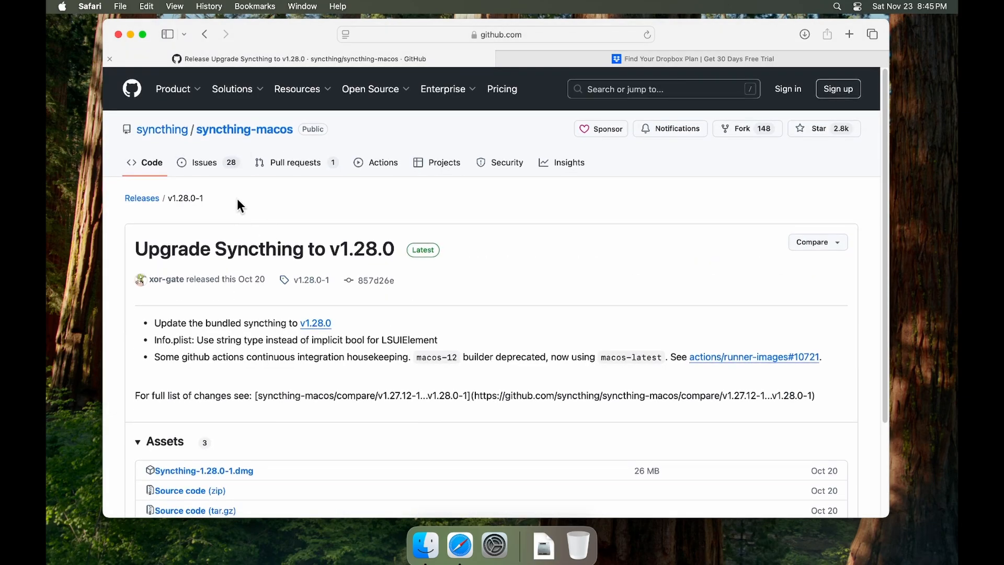
click(246, 130)
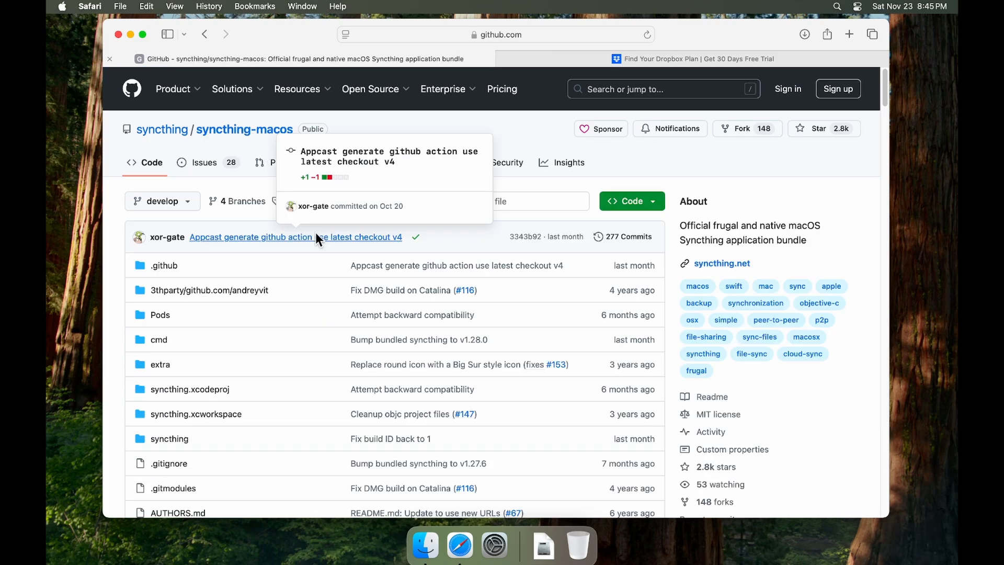
- Open the downloaded Syncthing-1.28.0-1.dmg, copy Syncthing into Applications and close the disk image window
right_click(544, 546)
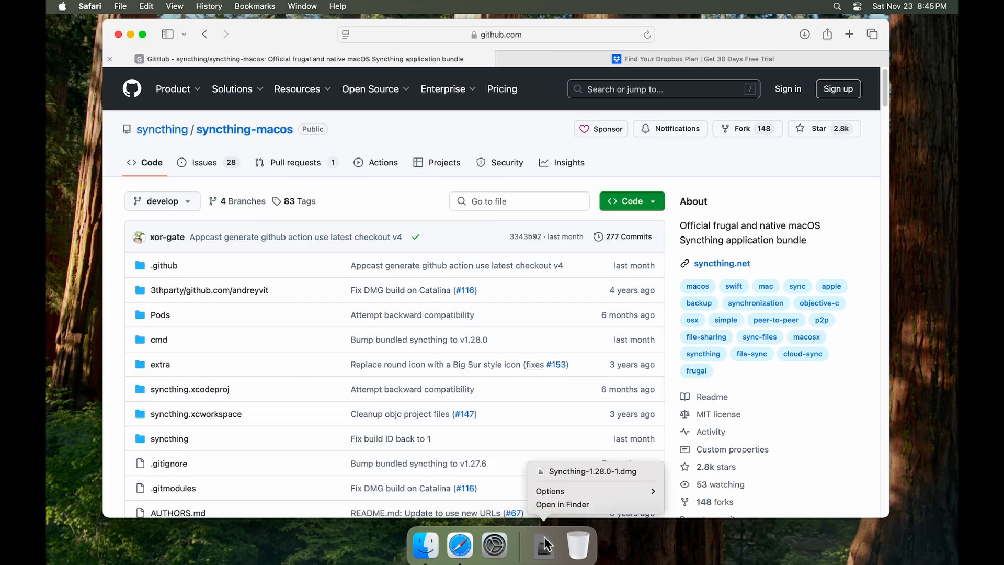
click(604, 470)
drag(385, 124, 282, 131)
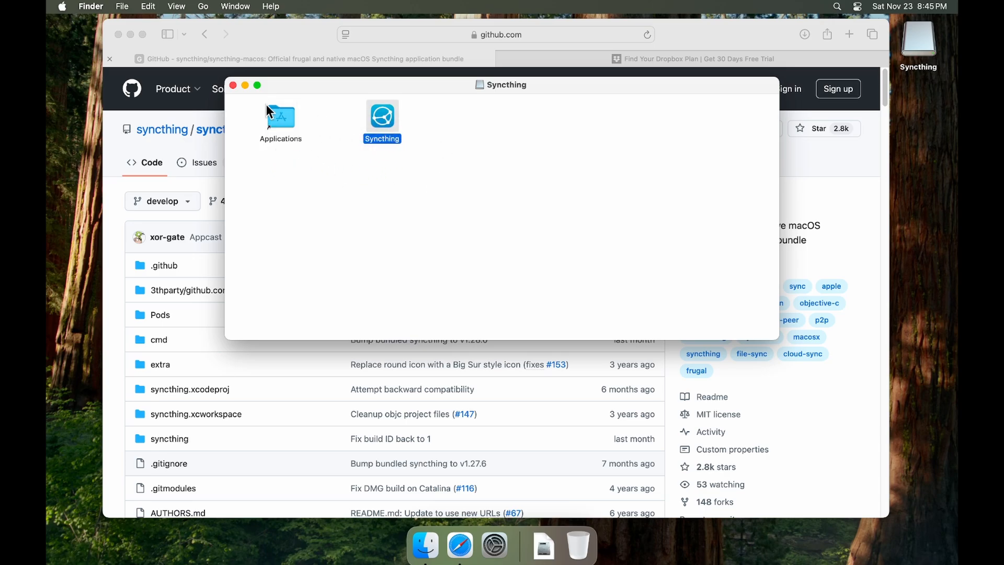
click(233, 86)
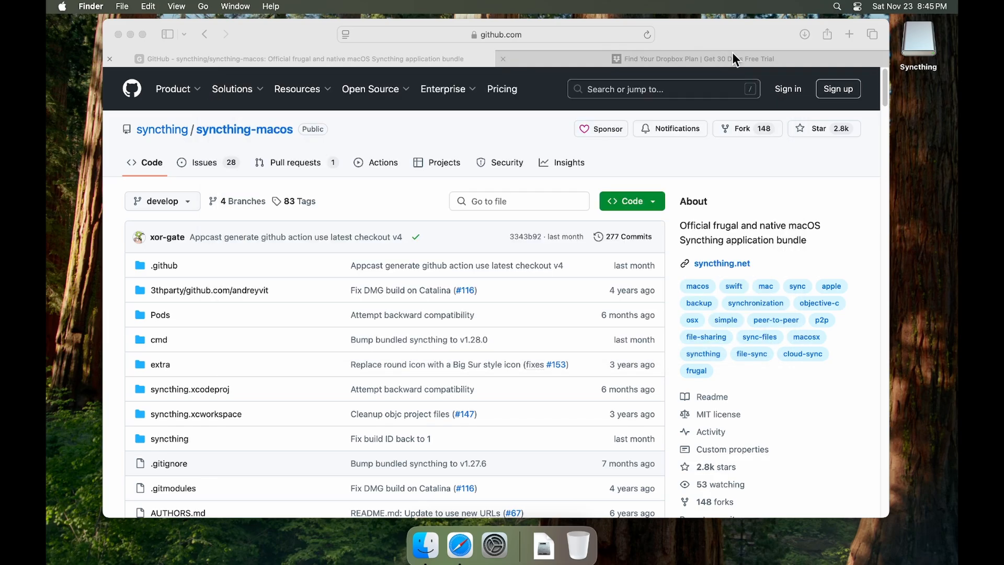
- Launch Syncthing through a system-wide search for "syncthing", confirm opening the downloaded app and allow it to find devices on local networks
click(837, 7)
text(syncthing)
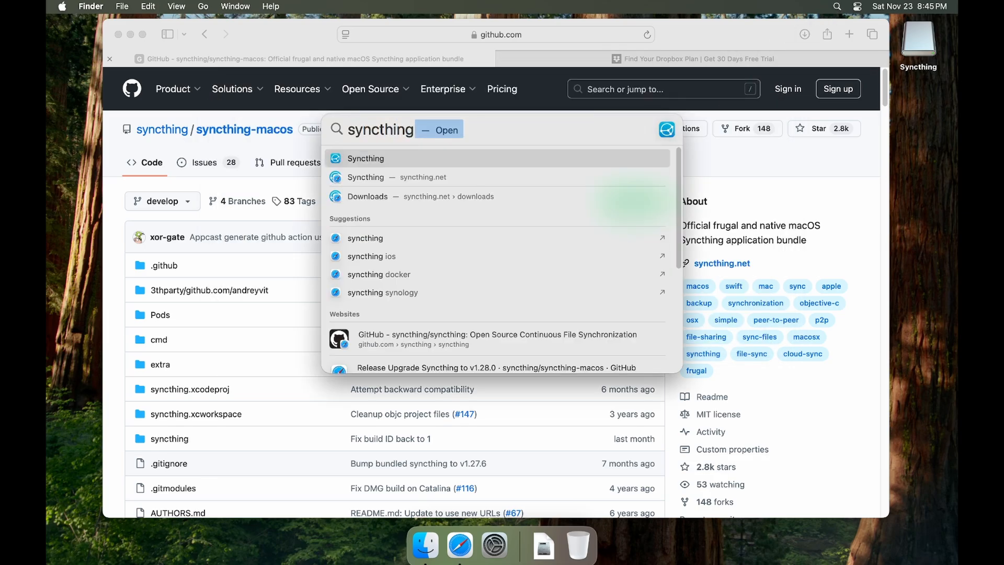
key(Return)
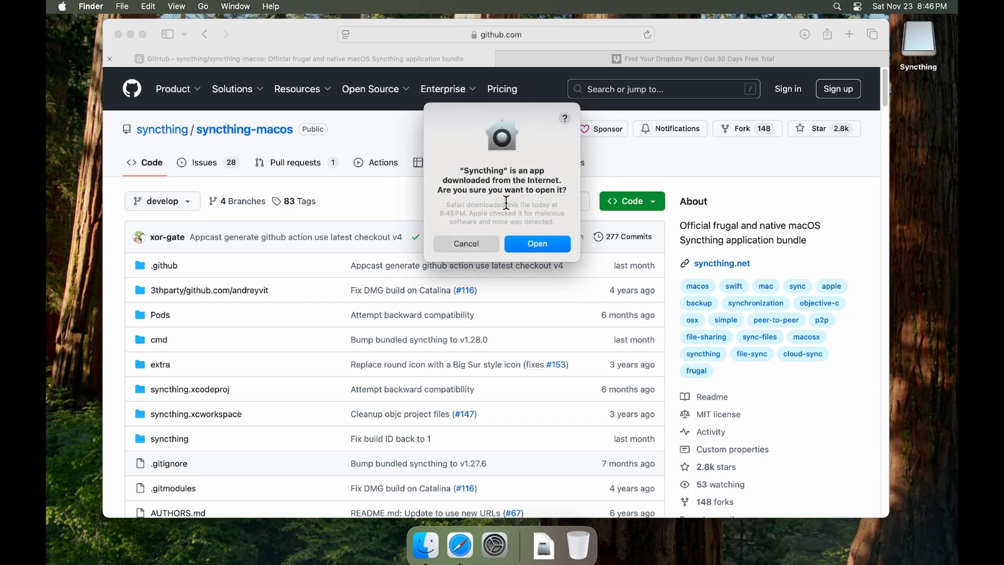
click(538, 243)
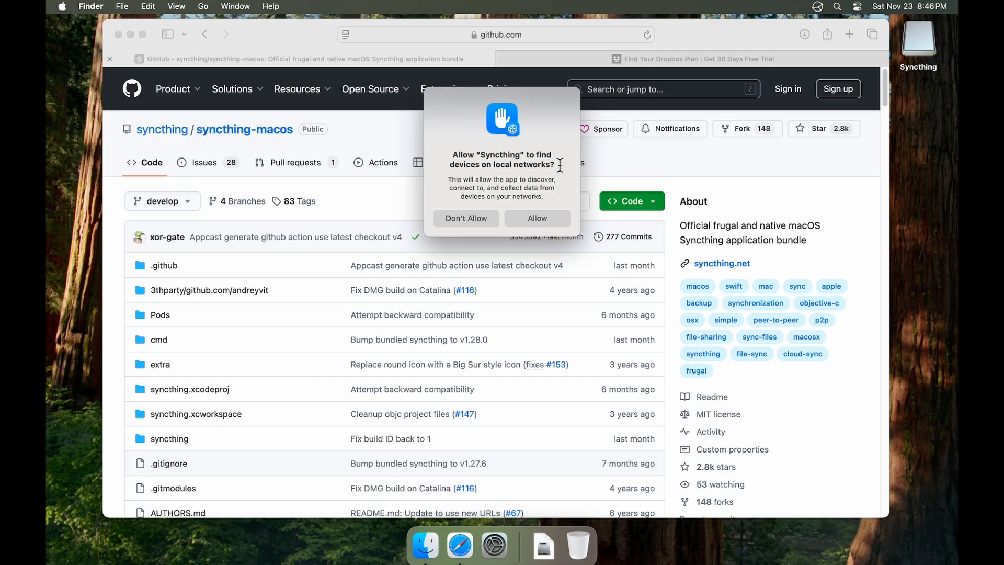
click(541, 218)
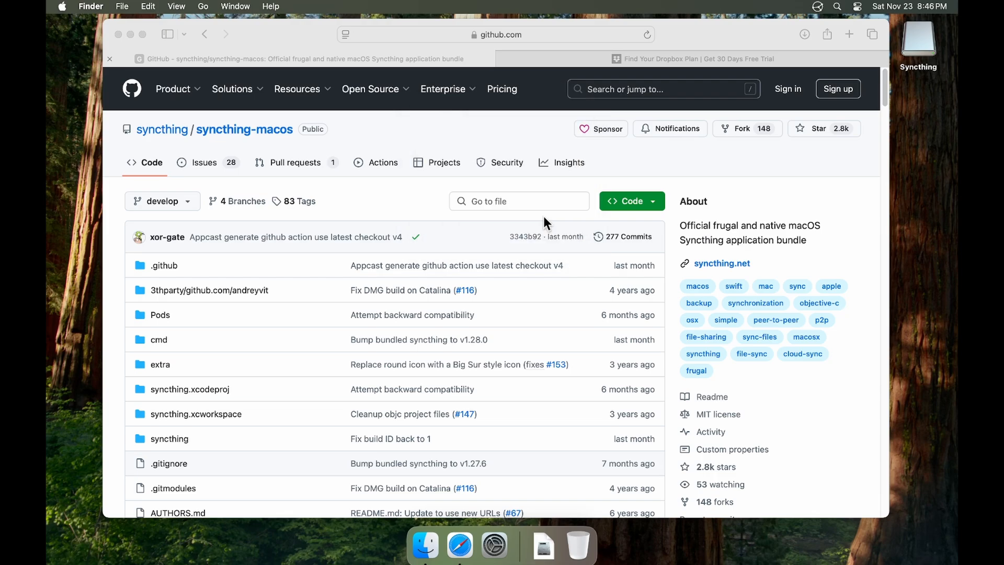
- Open the preferences of the running Syncthing app and enable Start at login
click(817, 6)
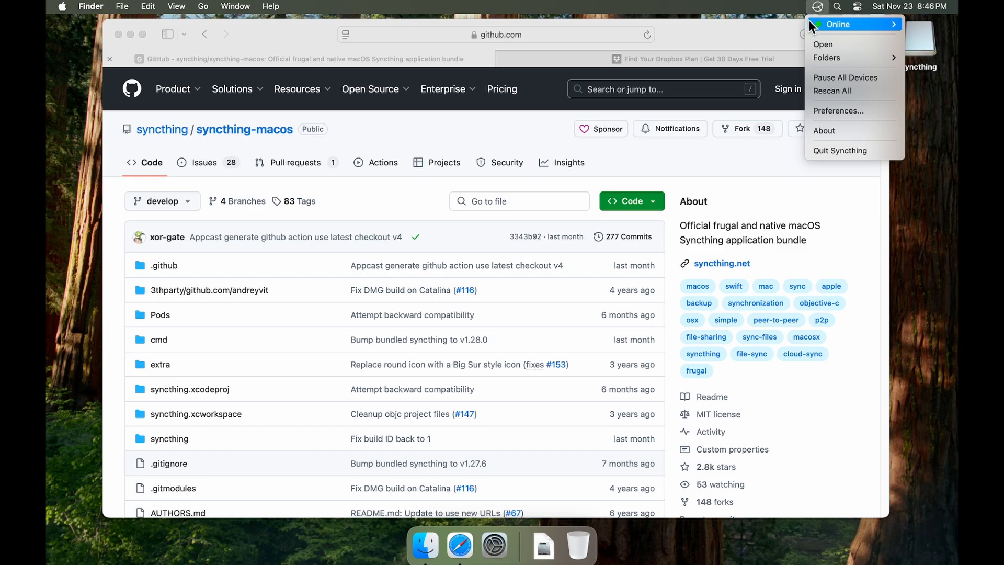
mouse_move(847, 25)
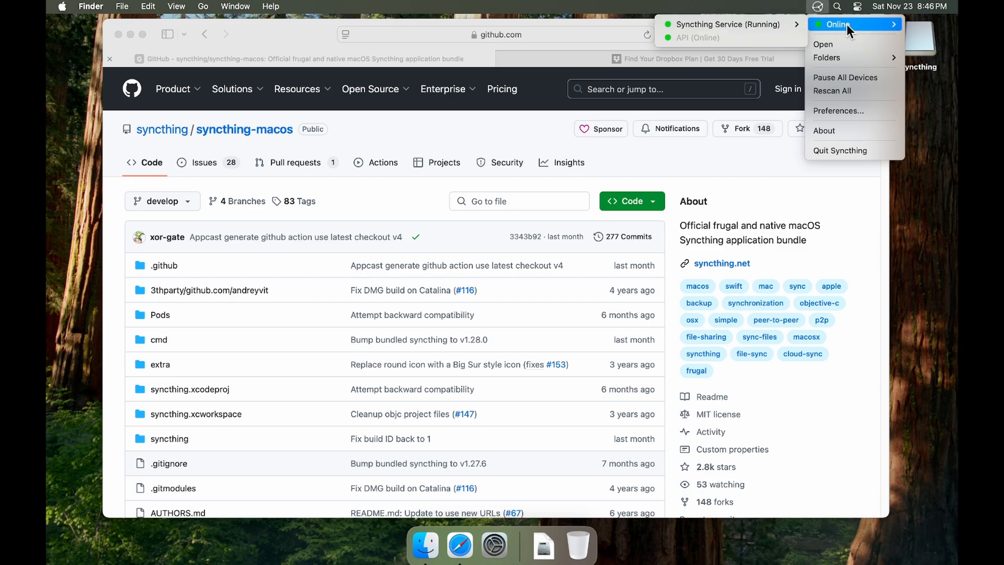
click(855, 111)
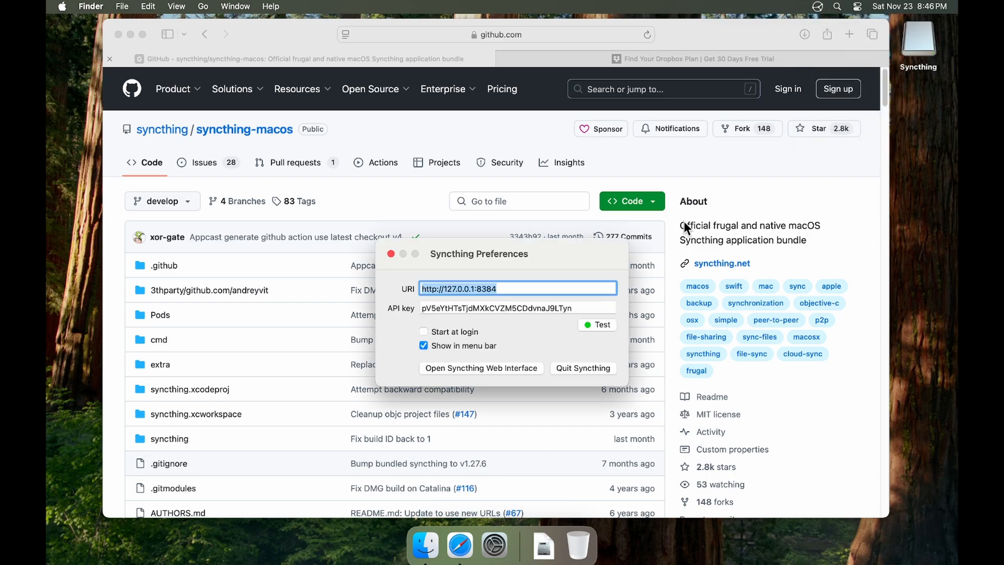
click(466, 331)
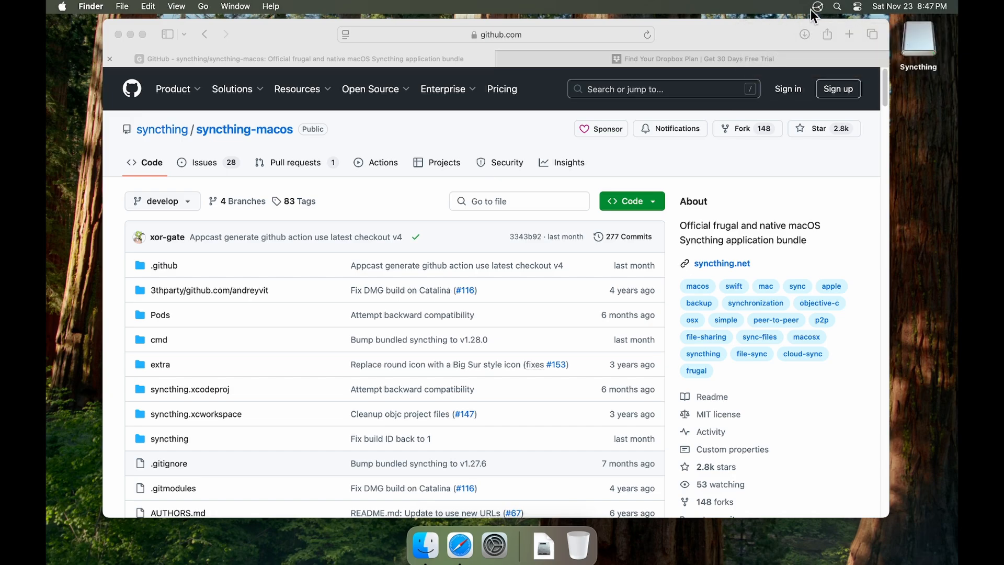
- Open the Syncthing web interface at 127.0.0.1:8384 in Safari and decline anonymous usage reporting
click(816, 7)
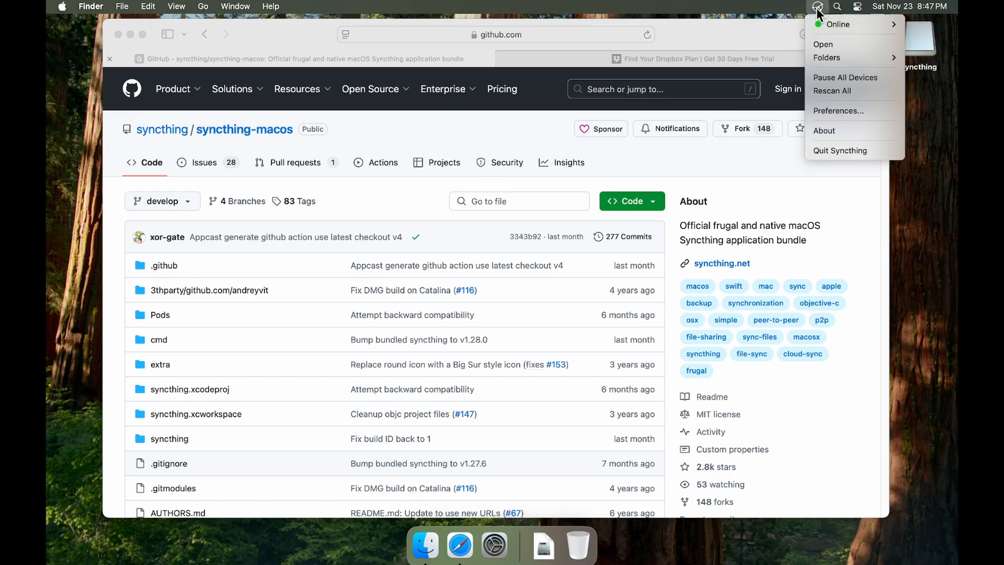
click(819, 42)
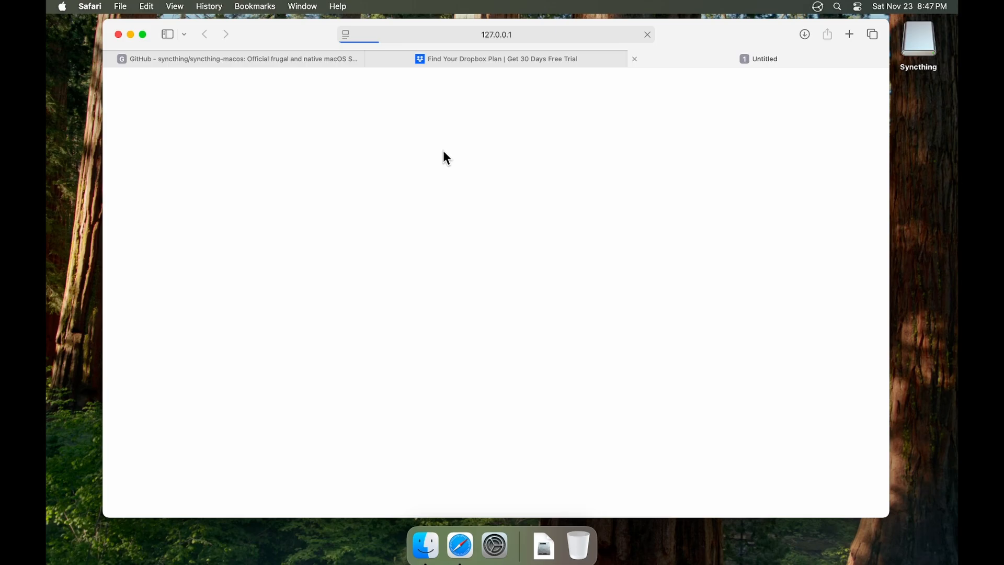
click(504, 34)
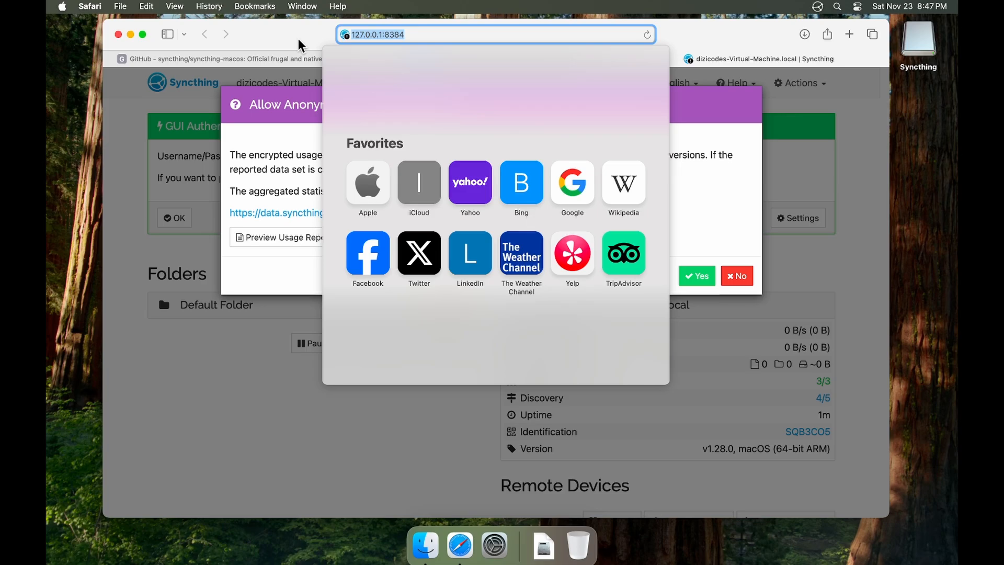
click(298, 40)
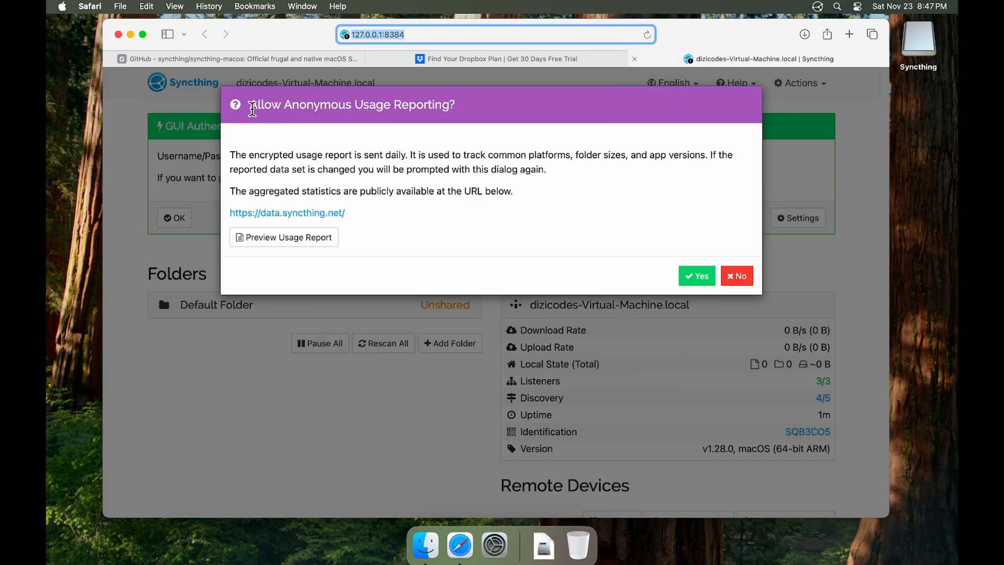
click(745, 277)
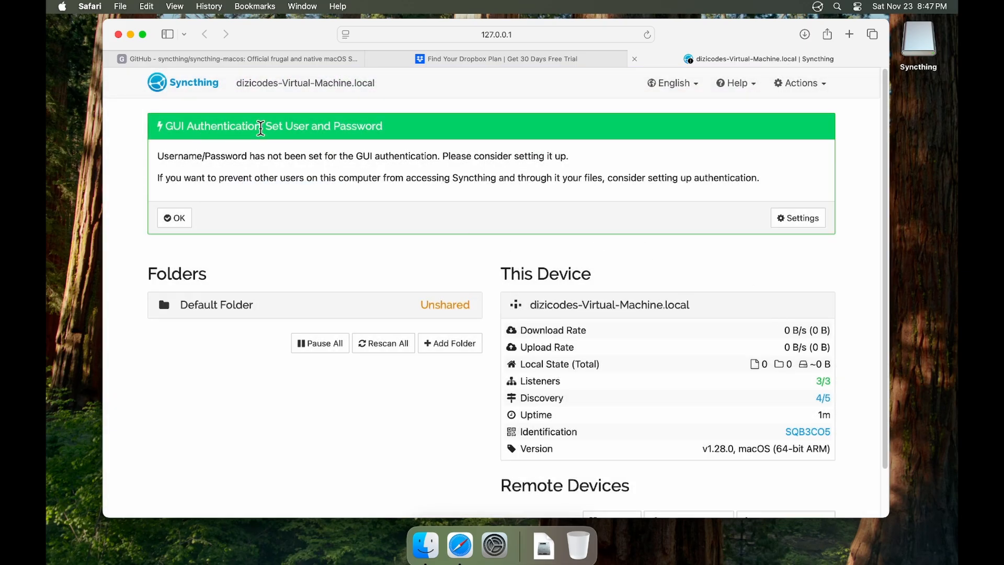
- Review the GUI authentication user and password fields in Settings, close without saving and dismiss the GUI authentication notice
drag(285, 126, 385, 127)
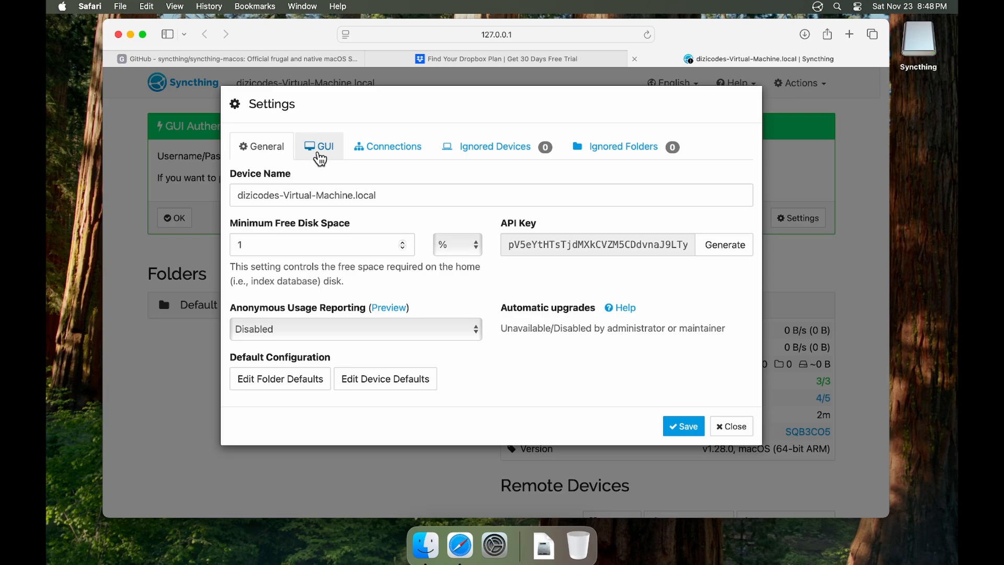
click(319, 152)
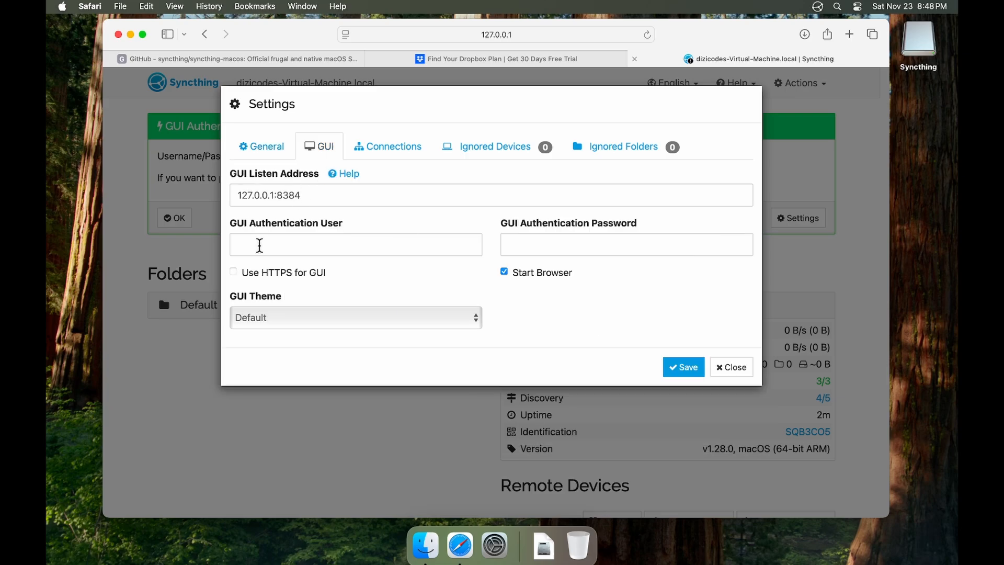
click(258, 245)
click(530, 244)
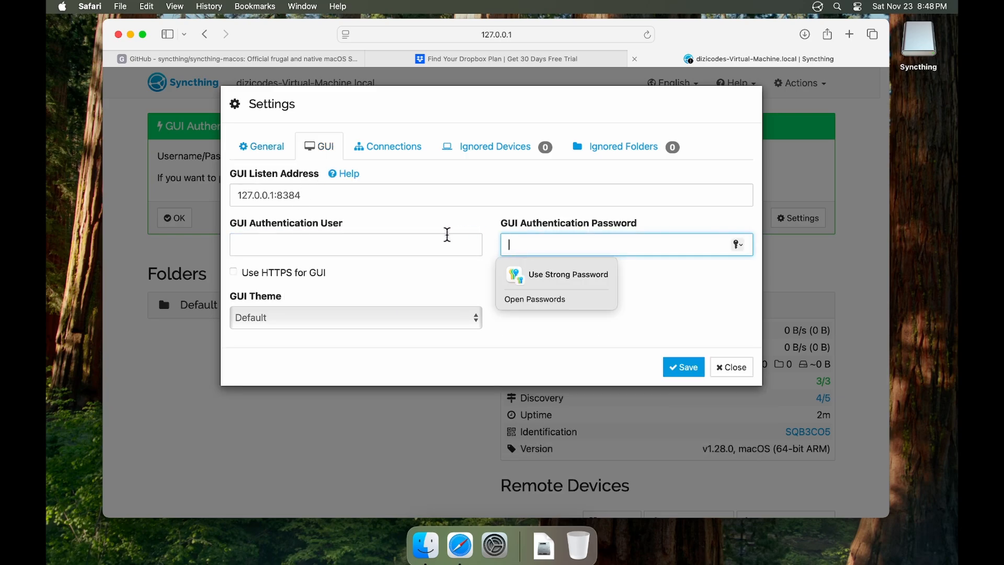
click(286, 244)
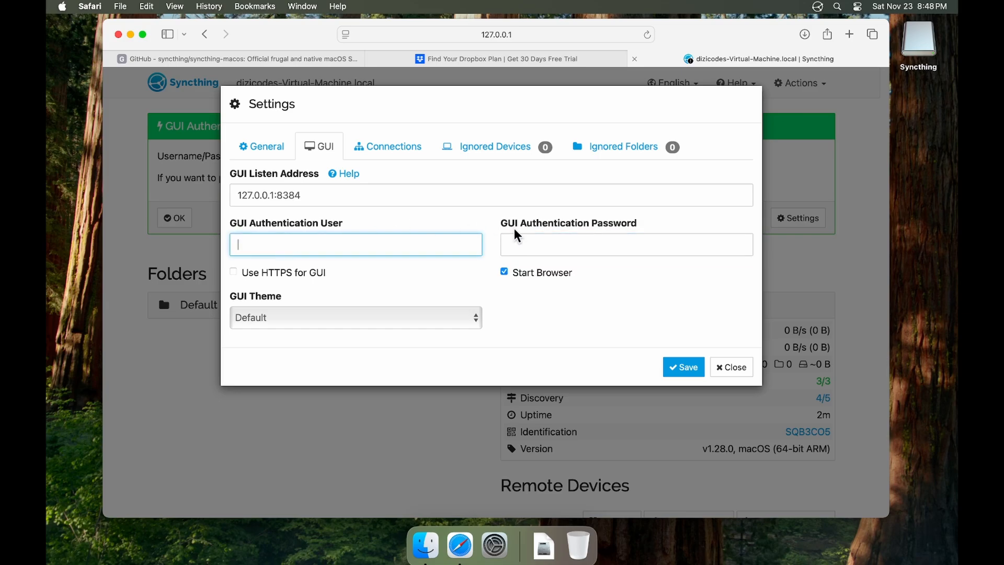
click(538, 241)
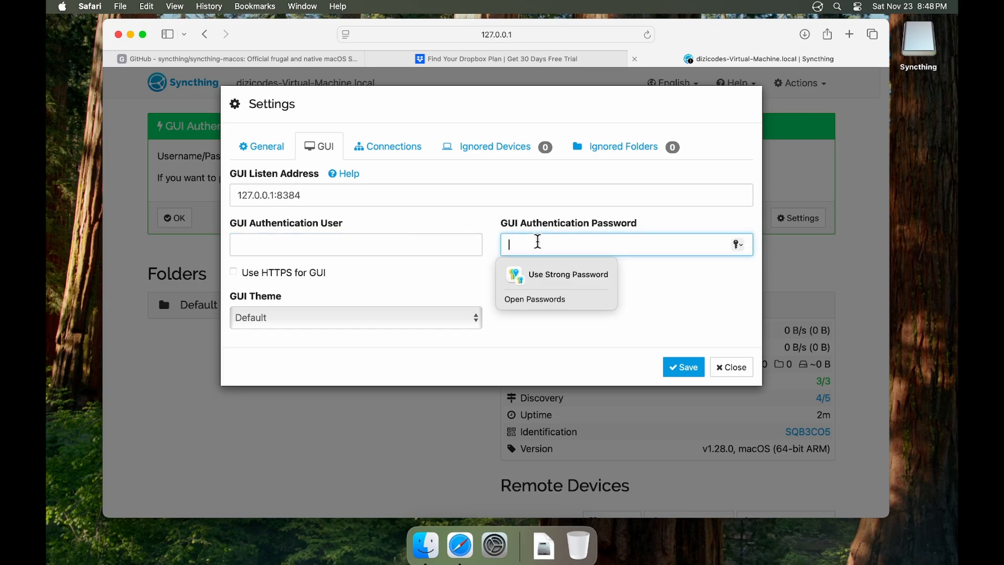
click(491, 224)
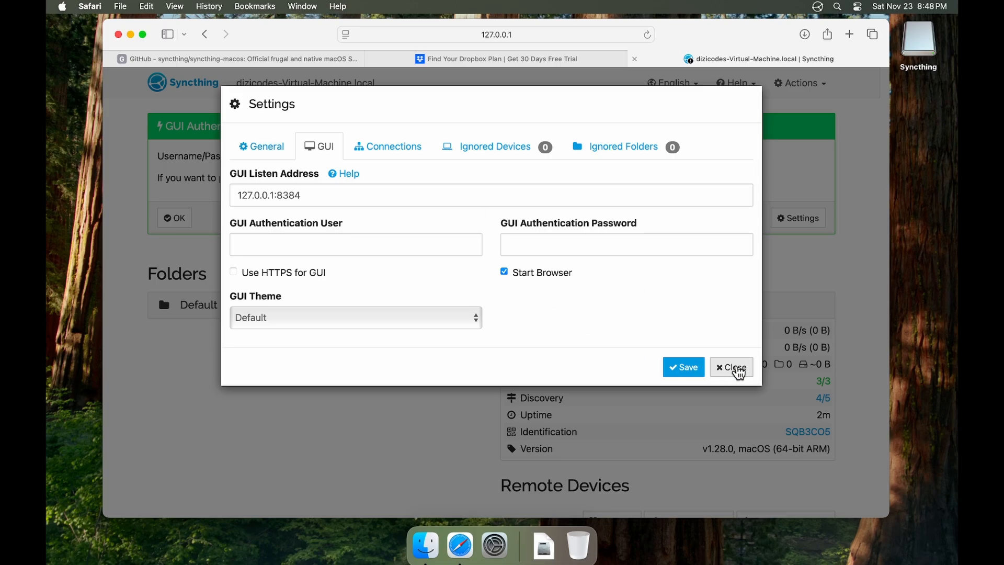
click(735, 368)
click(175, 221)
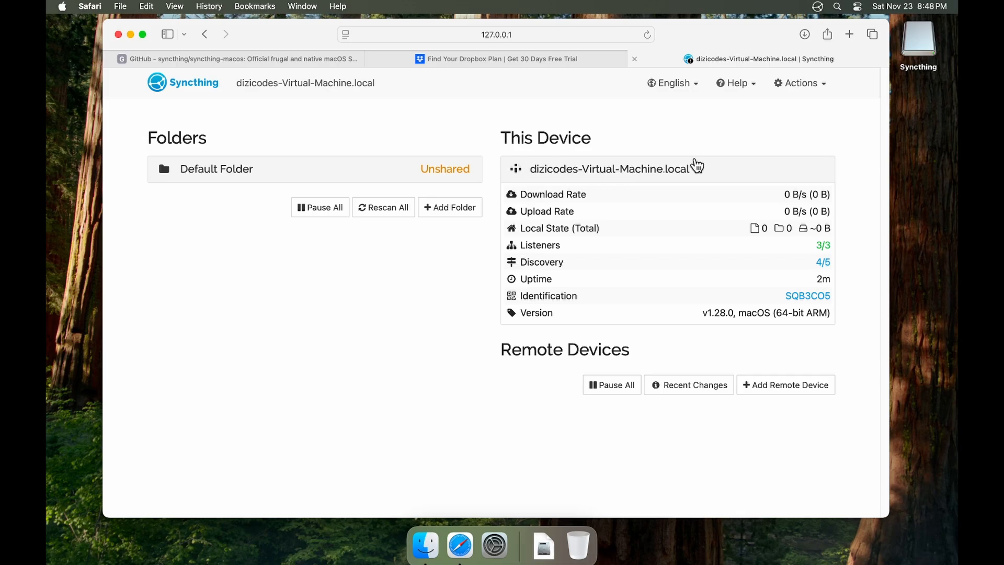
- View this device's full identification code and QR code, and close the Device Identification dialog
drag(520, 296, 582, 294)
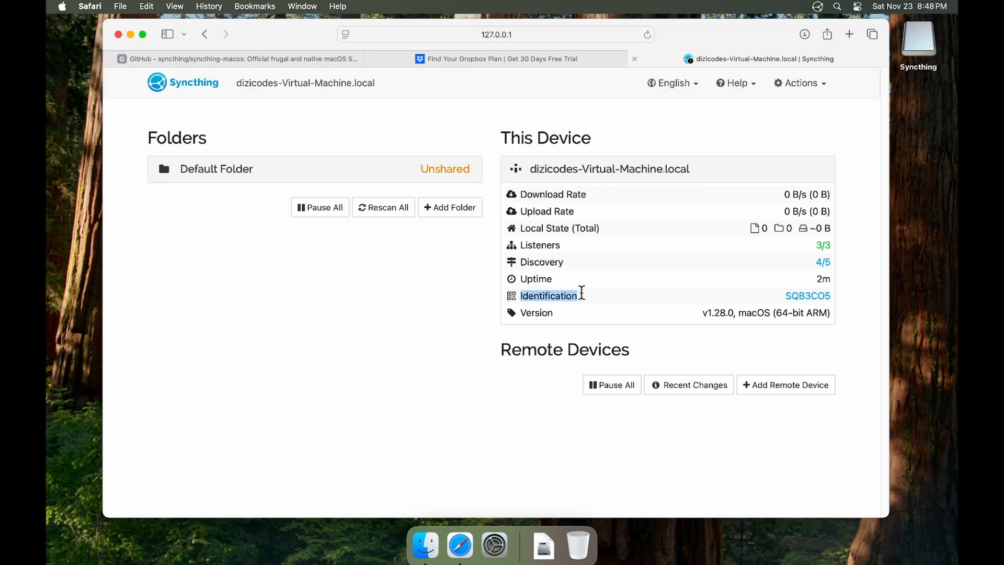
click(794, 300)
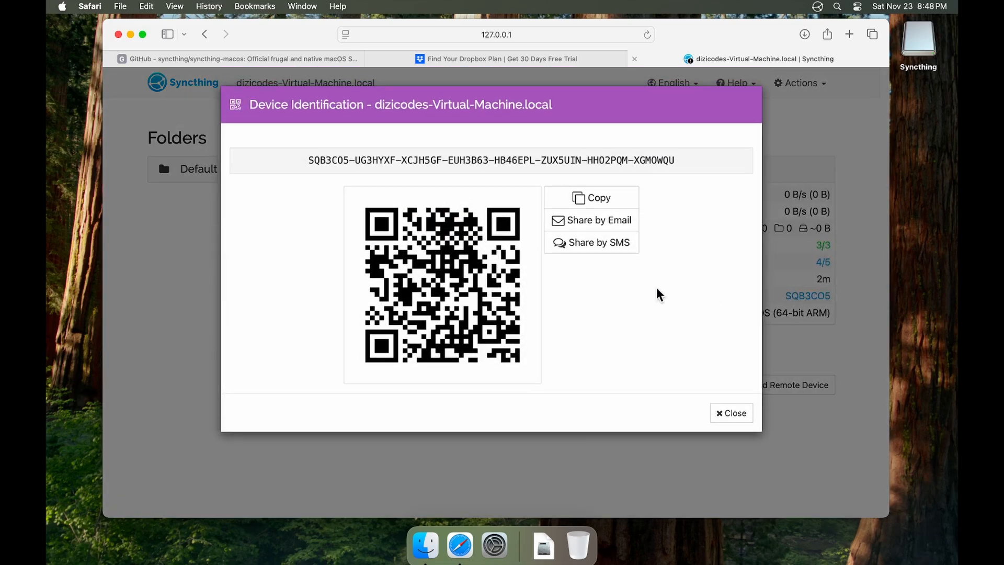
drag(309, 161, 389, 157)
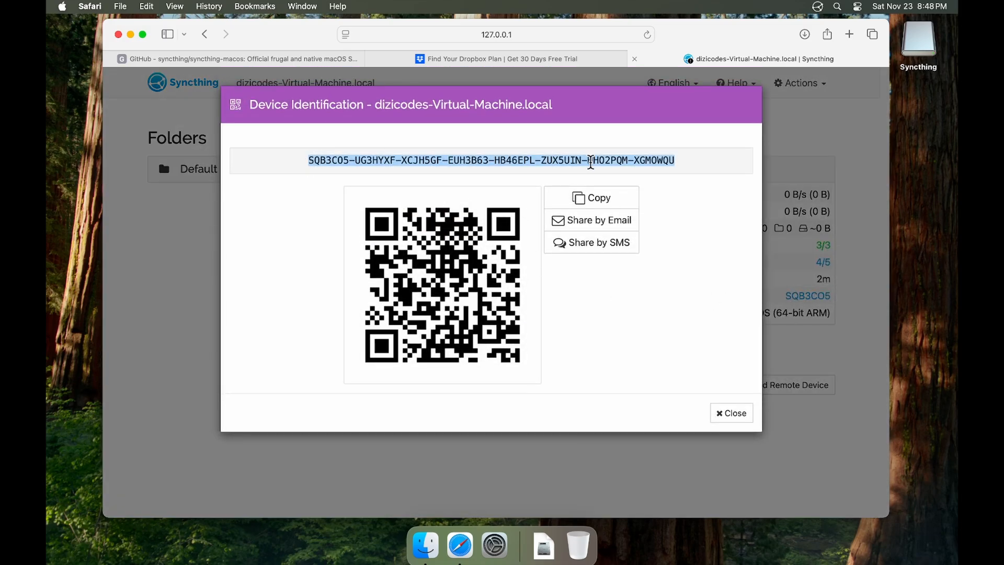
click(722, 422)
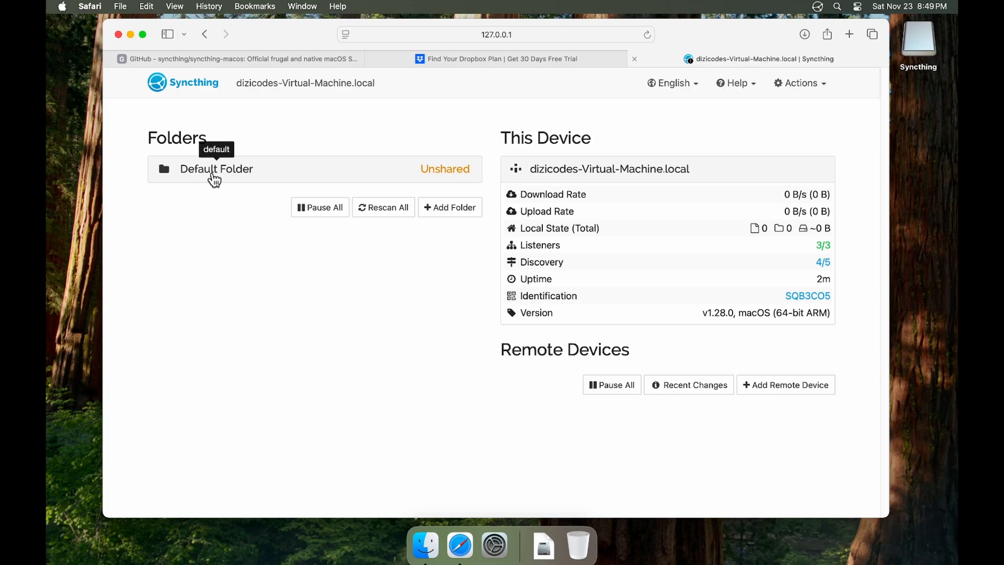
- Check the Default Folder's details and path, and remove the folder from Syncthing, confirming the removal
click(214, 179)
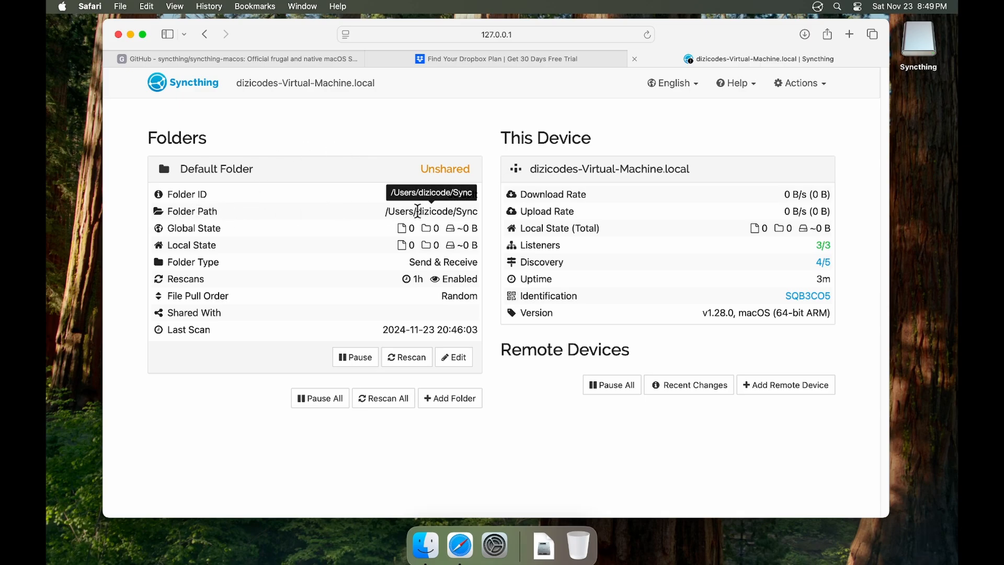
drag(454, 211, 478, 211)
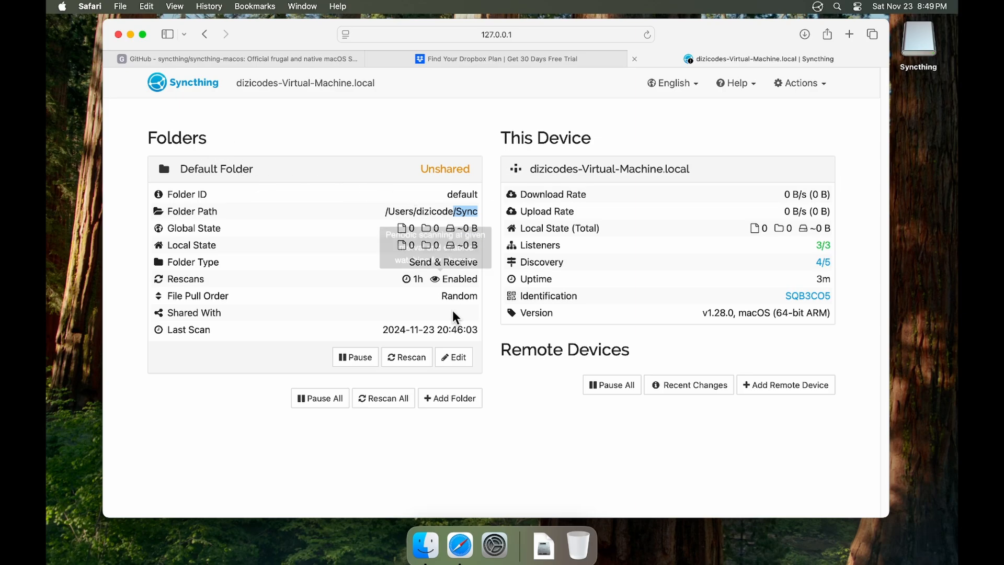
click(455, 358)
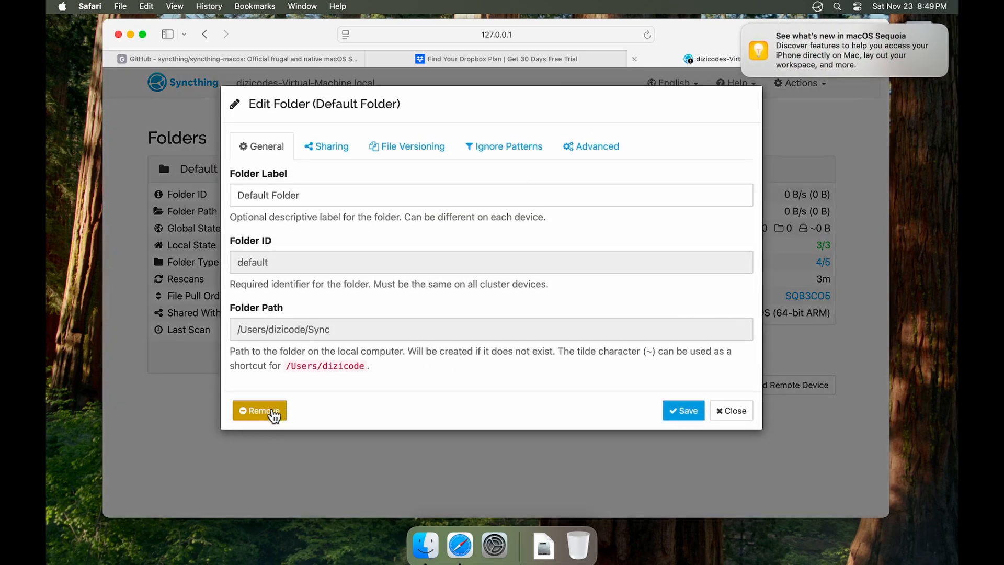
click(261, 414)
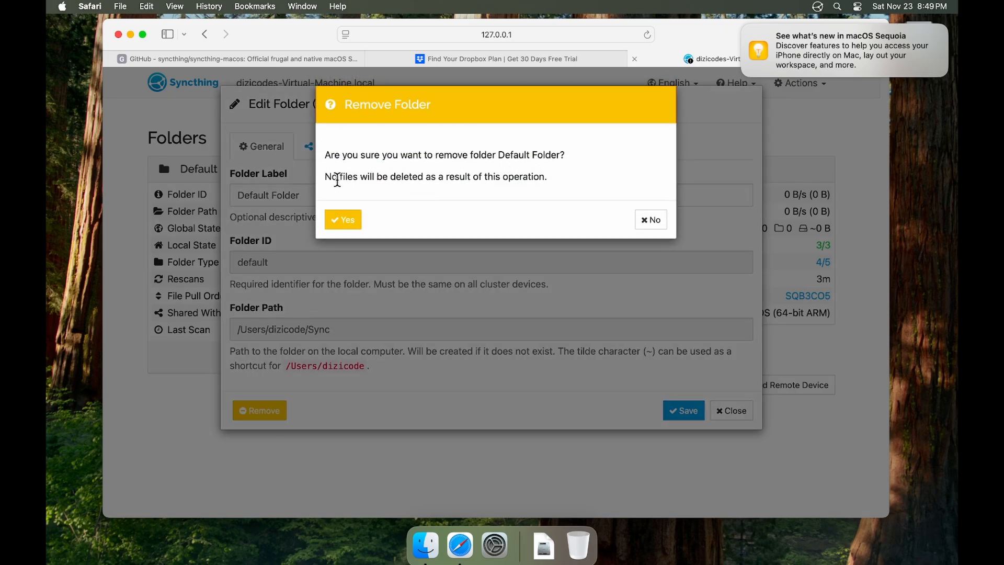
drag(324, 177, 557, 179)
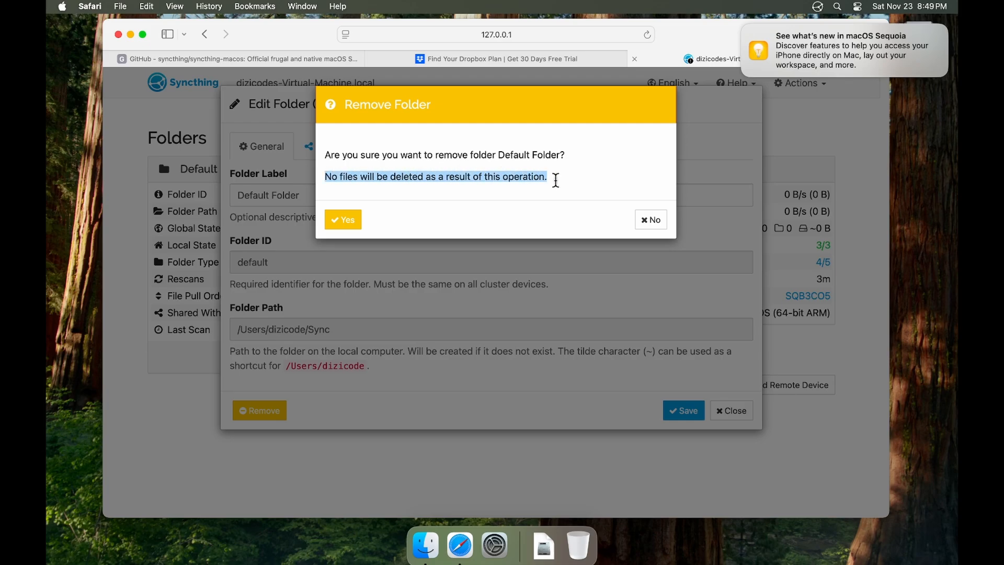
click(581, 183)
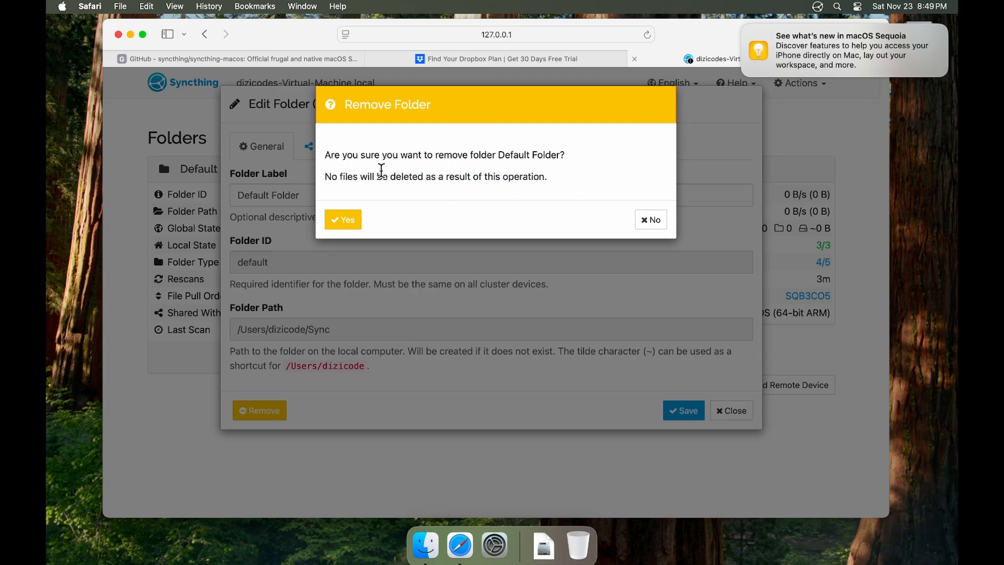
click(339, 222)
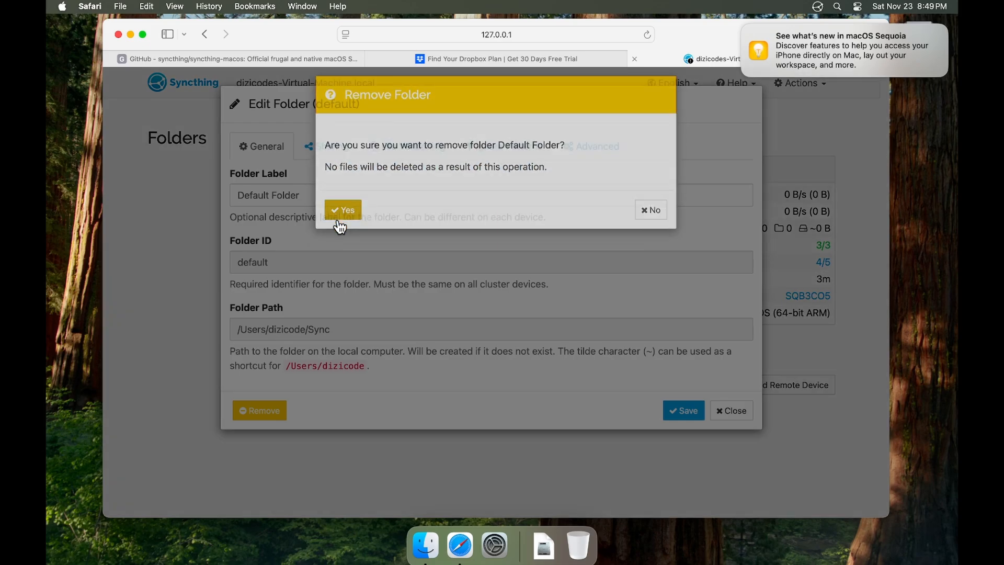
- Switch to Finder, open the home folder, select the Sync folder and show it in column view
click(425, 541)
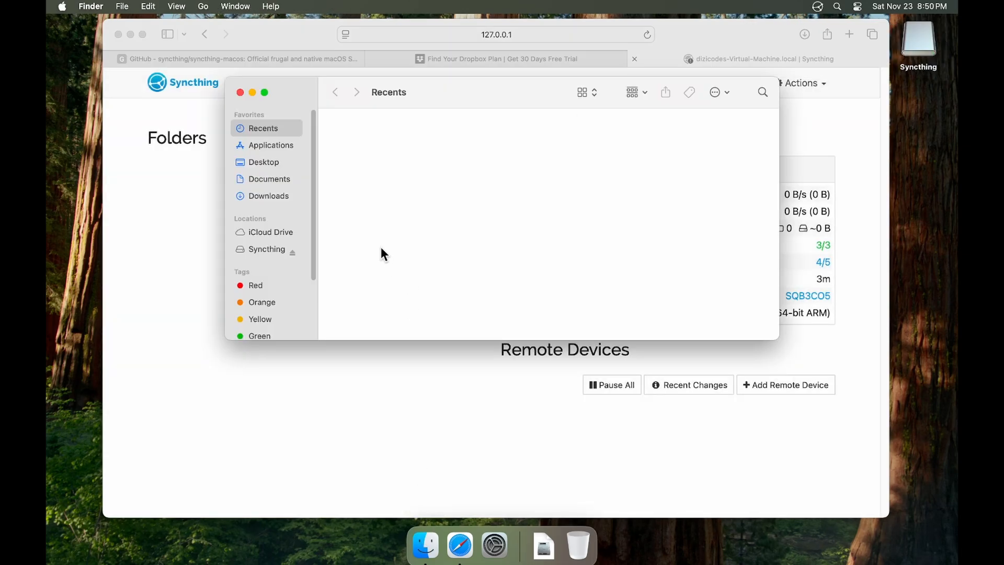
click(203, 6)
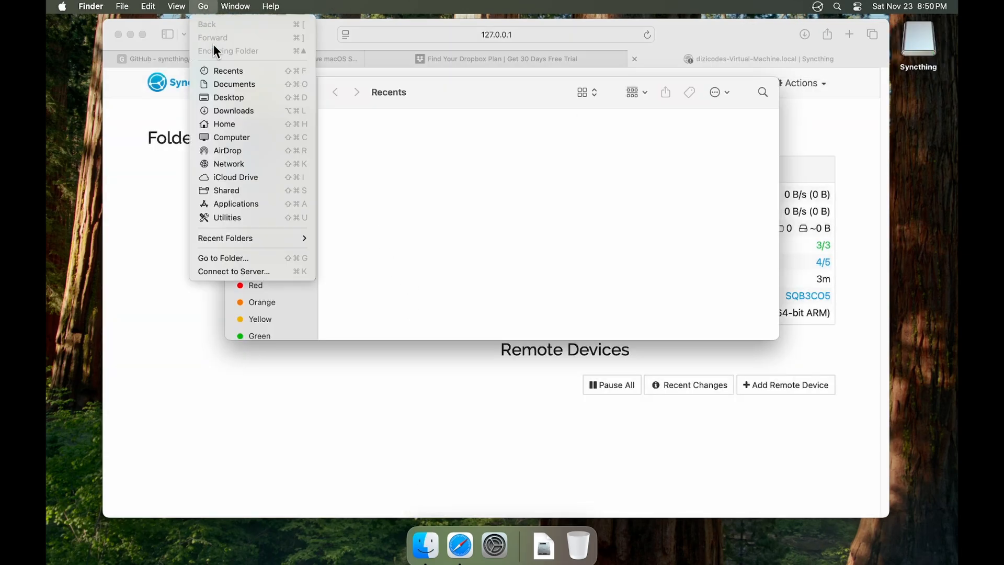
click(232, 126)
click(443, 197)
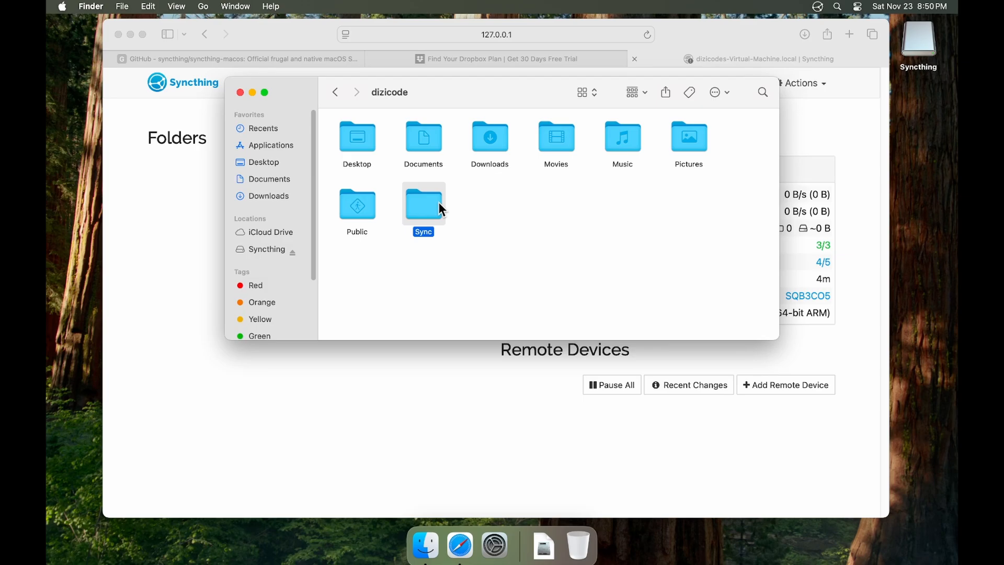
key(super+3)
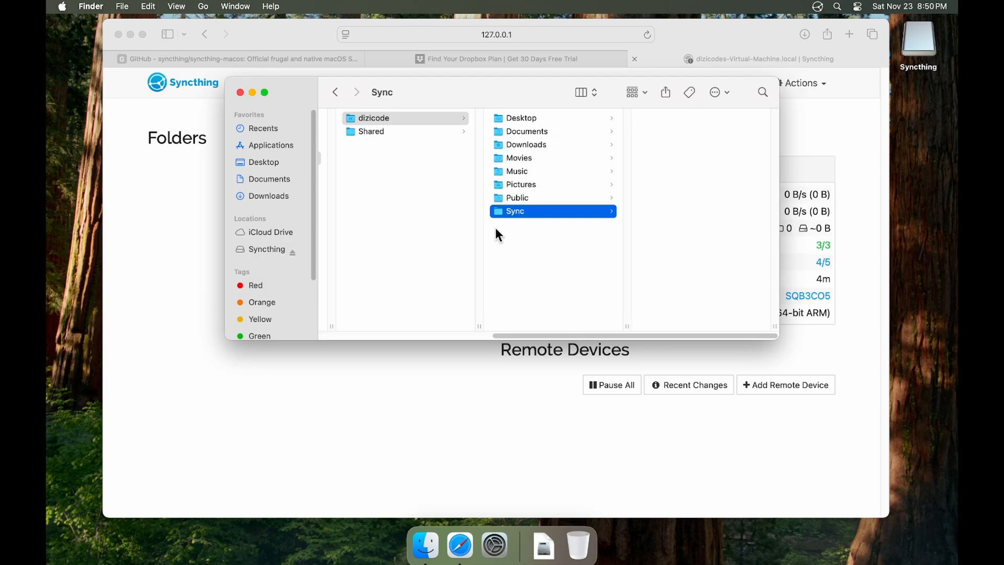
- Move the Sync folder in the home folder to the Trash
key(super+BackSpace)
drag(520, 91, 492, 188)
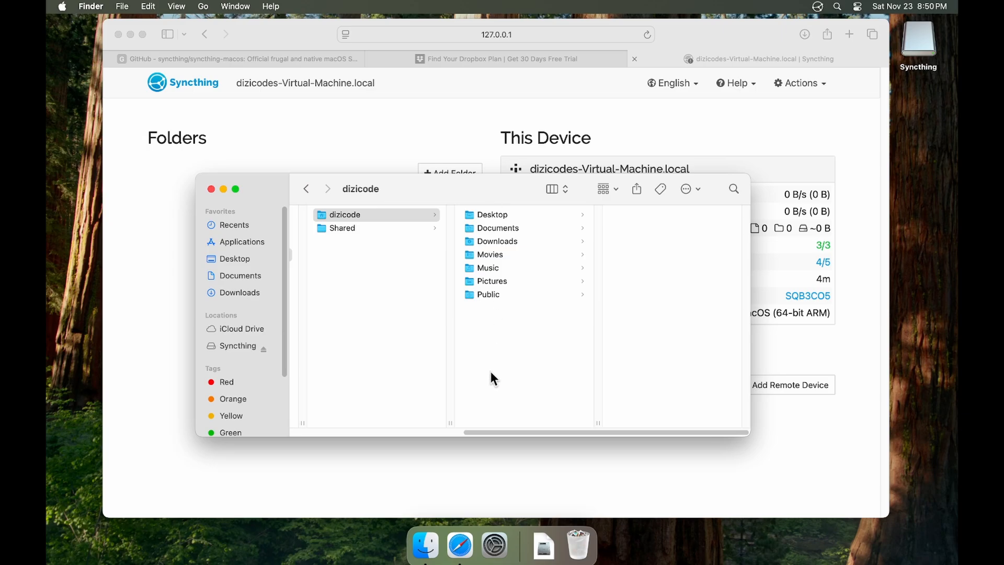
click(426, 335)
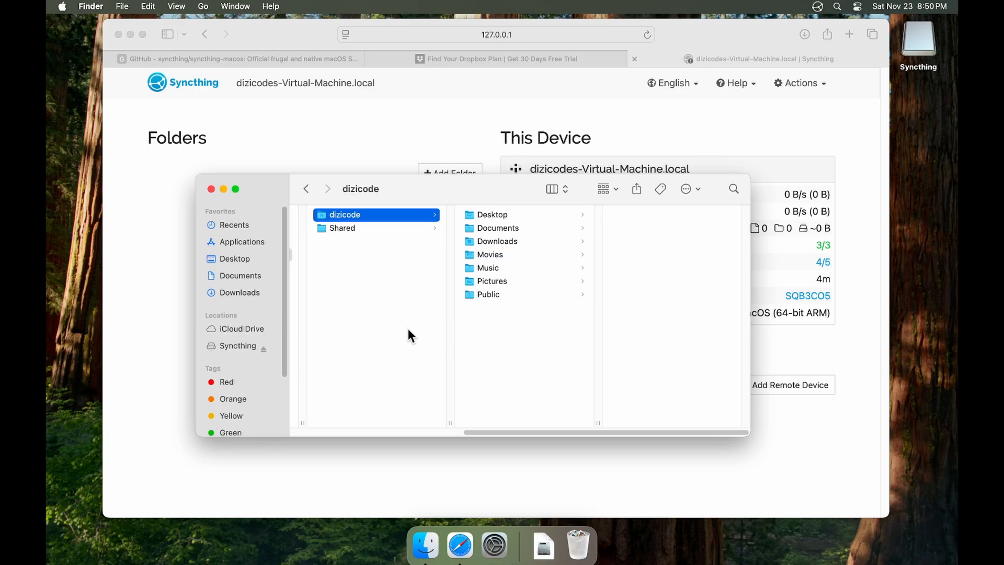
key(Left)
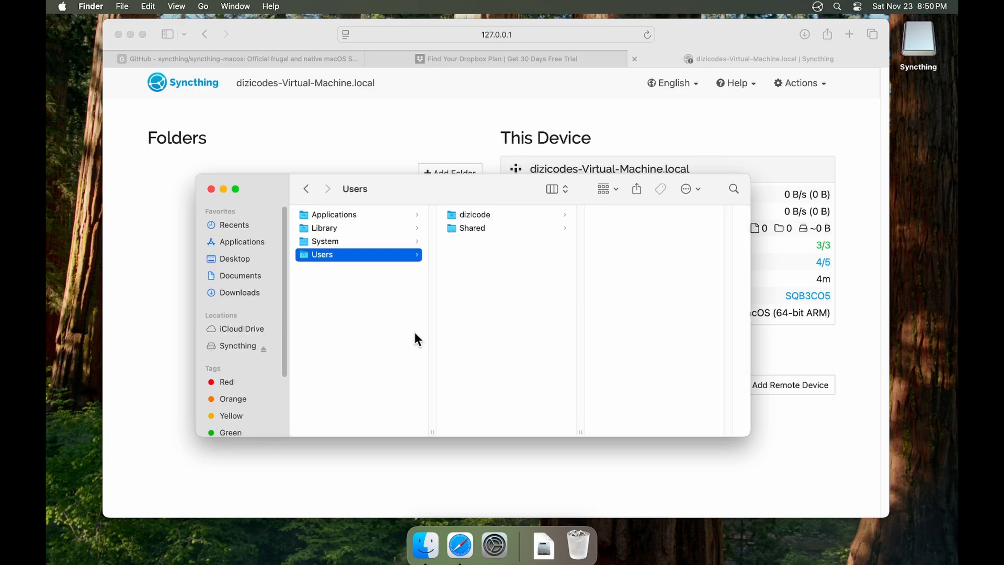
- Create a new folder named Shared inside the Documents folder
click(240, 277)
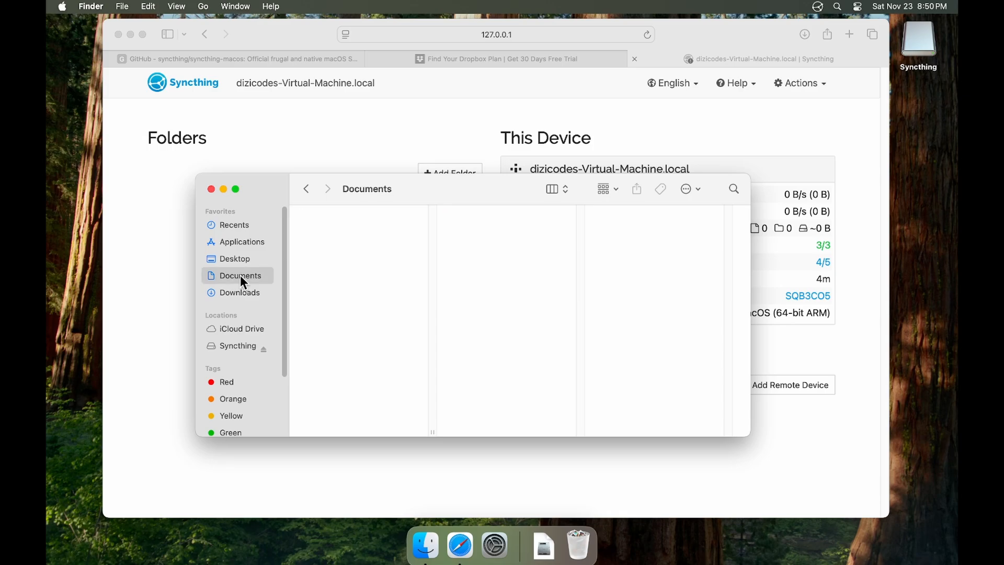
right_click(353, 264)
click(366, 268)
text(Shared)
key(Return)
- Switch to TextEdit and enter "Text file" in a new document
key(super+space)
text(textedi)
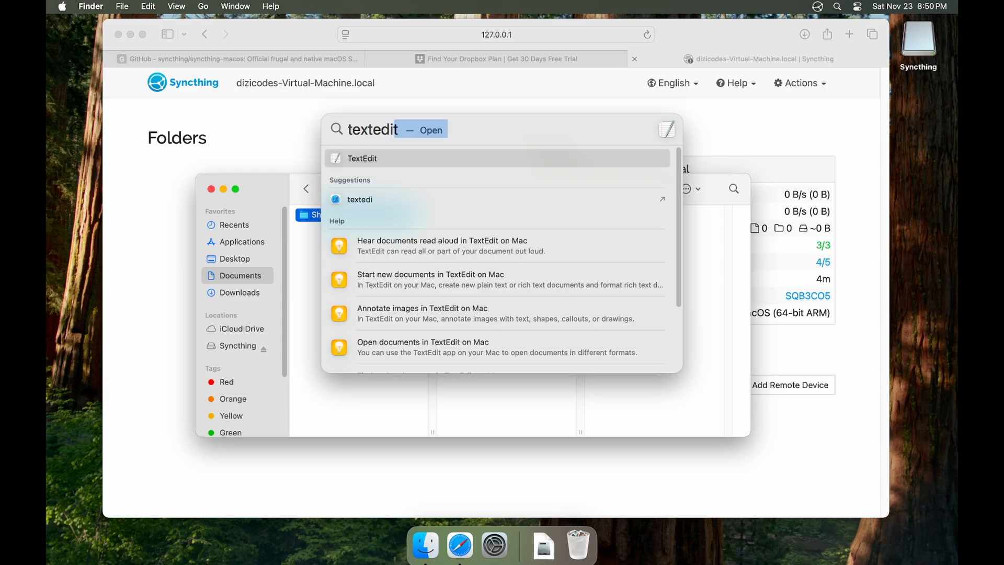
key(Return)
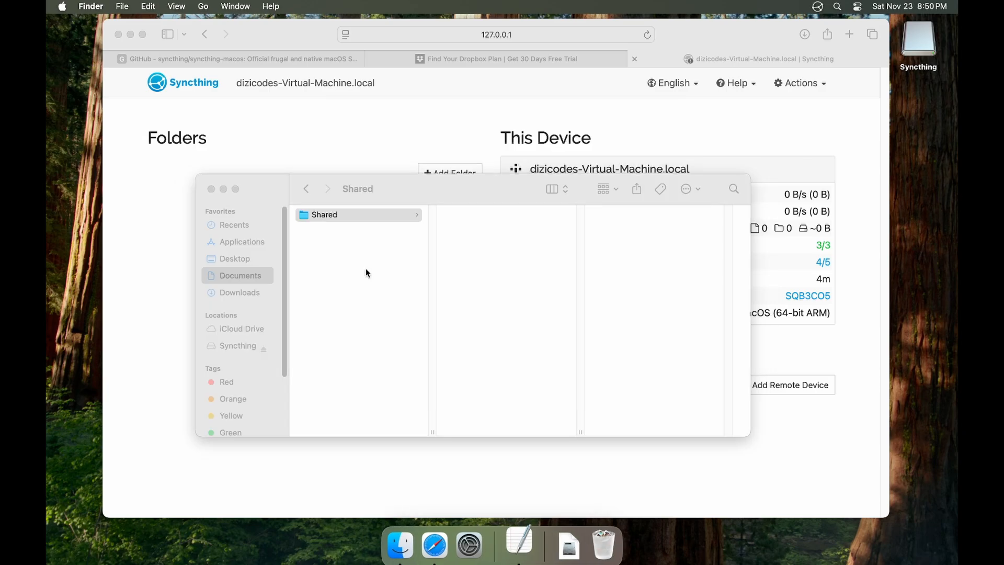
text(Text file)
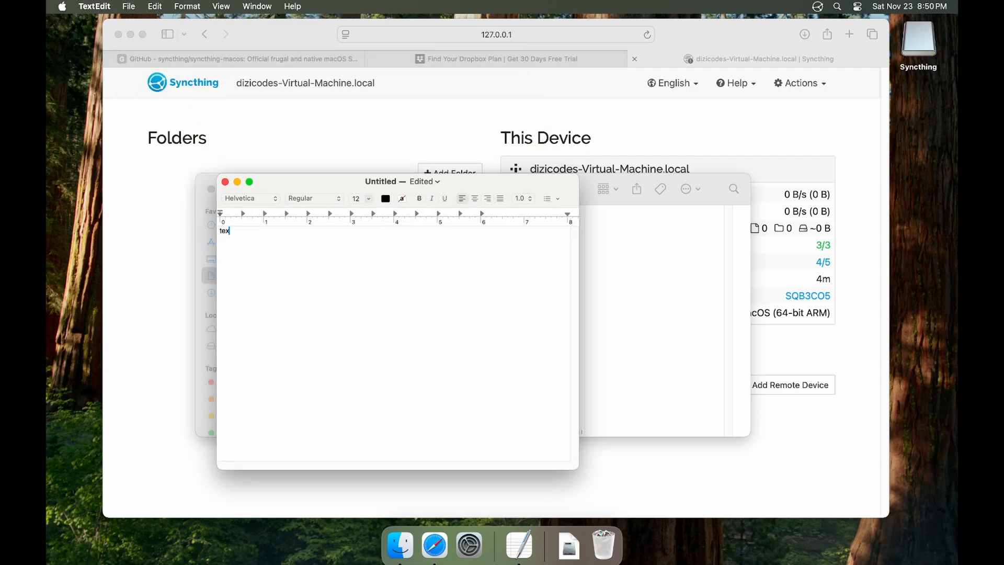
- Save the document as Untitled.rtf in the Shared folder inside Documents and close it
key(super+s)
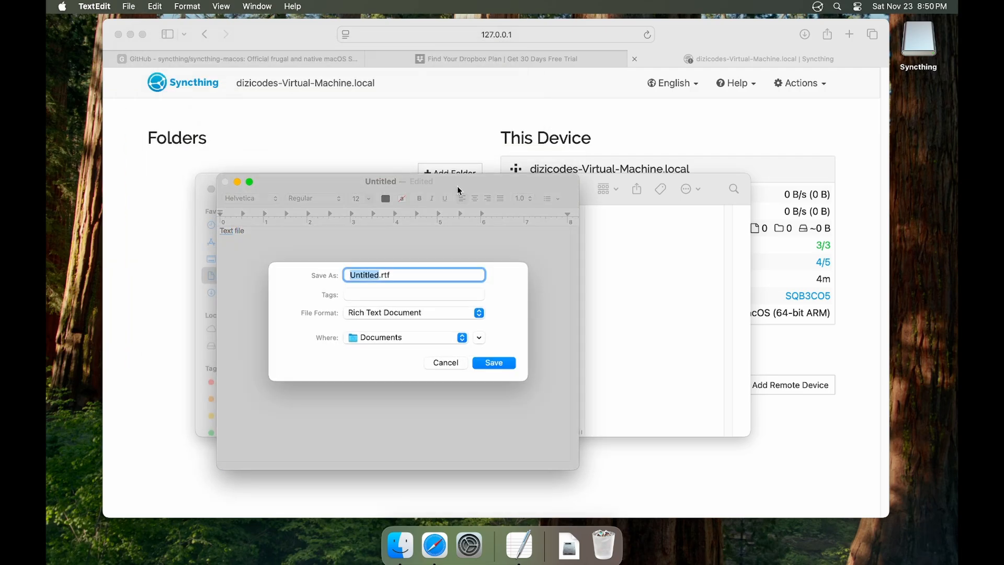
click(478, 338)
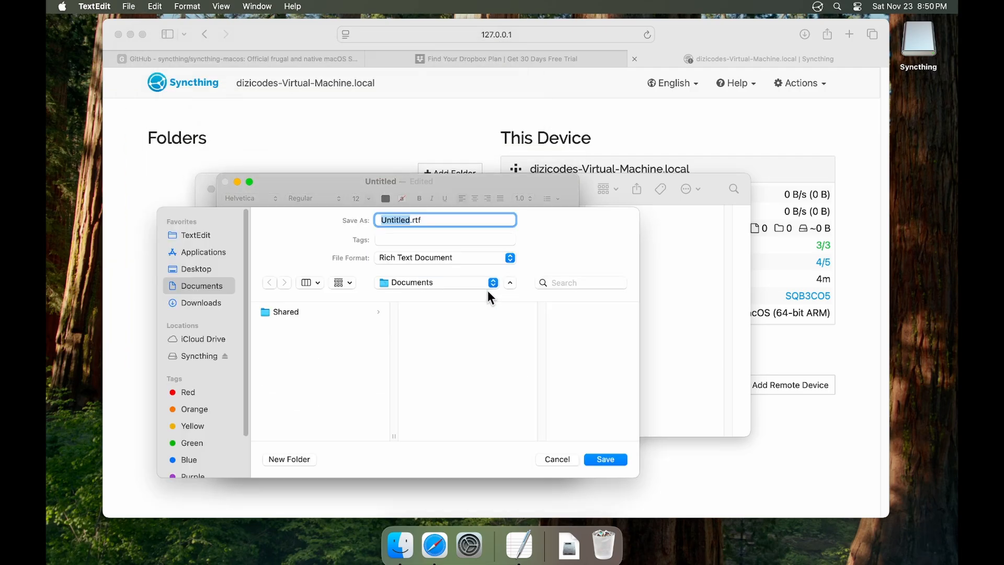
click(292, 312)
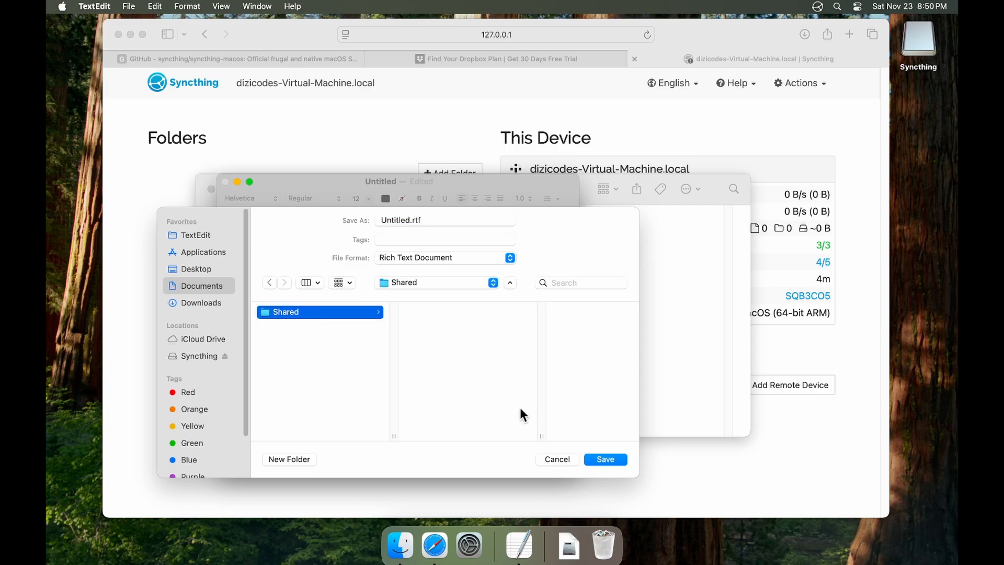
click(605, 459)
key(super+w)
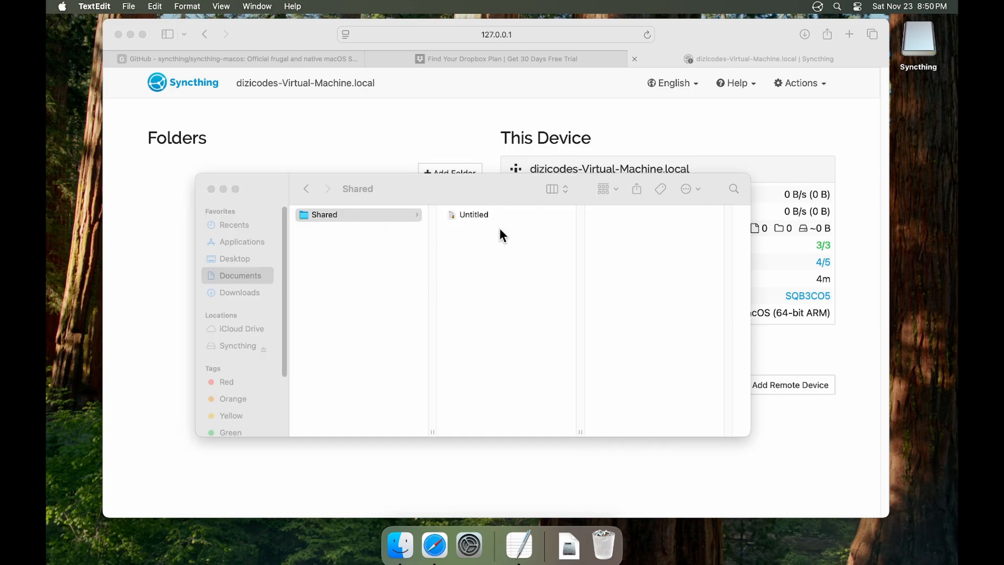
- Switch to Syncthing in Safari and start adding a new folder, moving the Finder window out of the way
drag(501, 190, 376, 272)
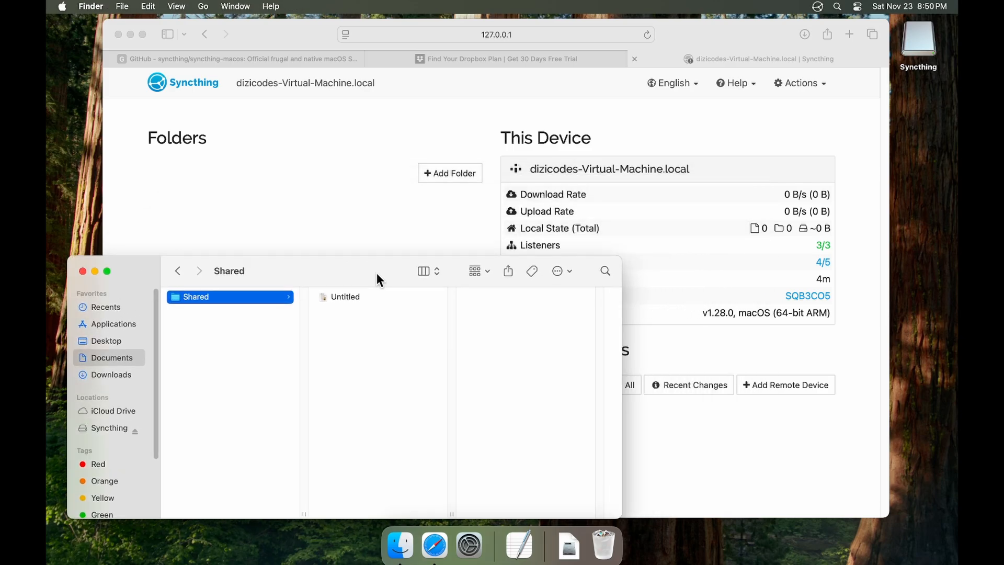
click(358, 201)
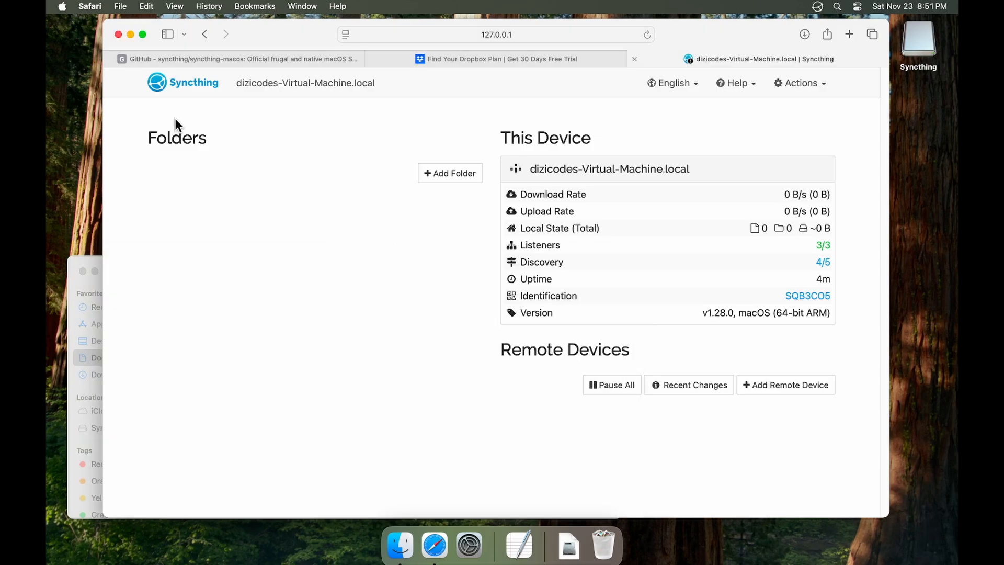
click(457, 174)
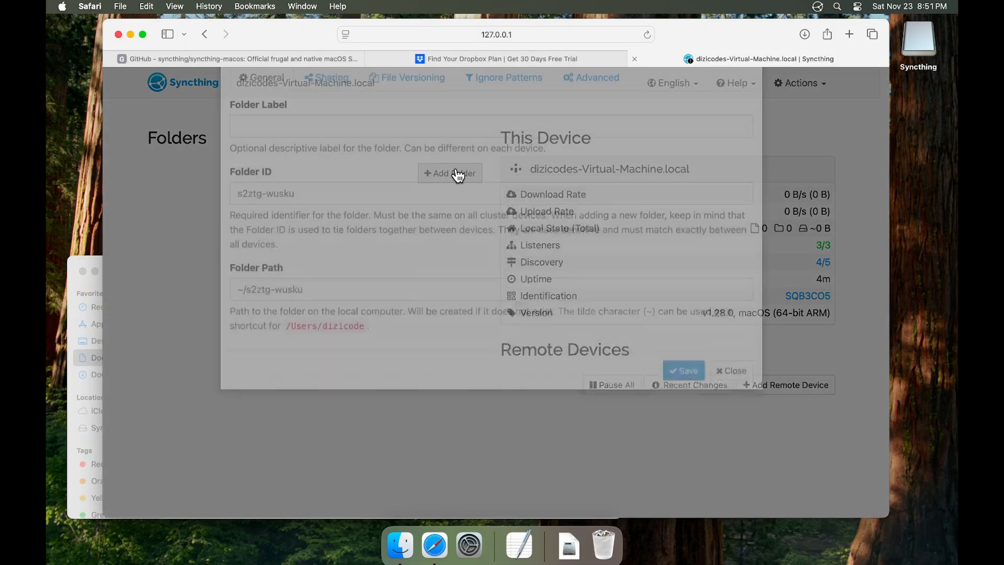
click(395, 195)
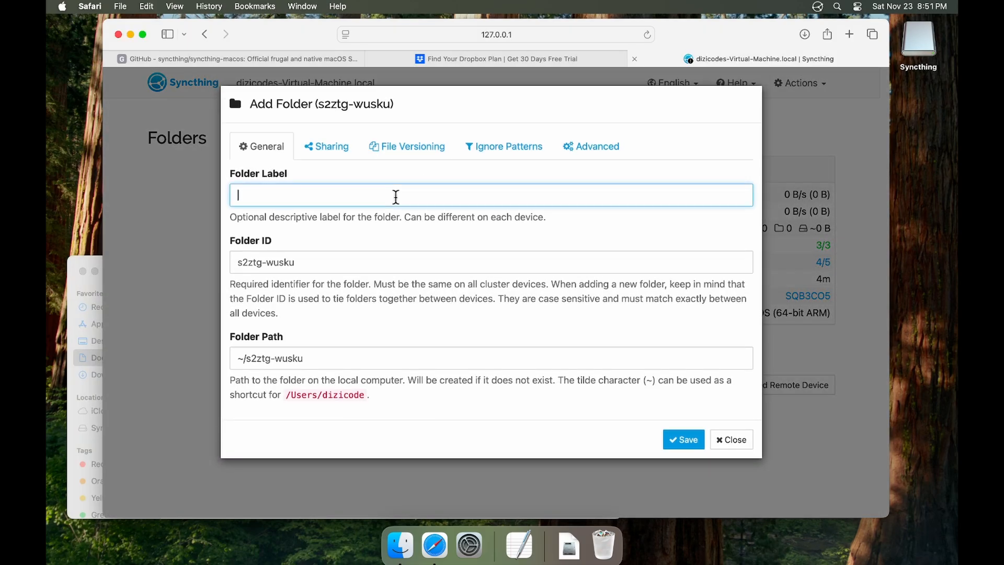
drag(87, 256, 83, 287)
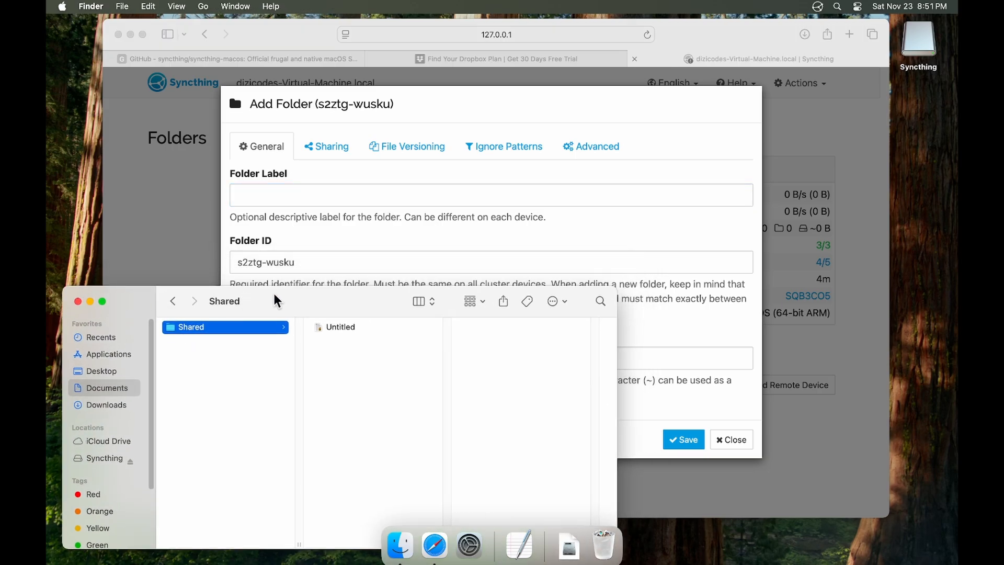
drag(274, 294, 264, 301)
key(super+Tab)
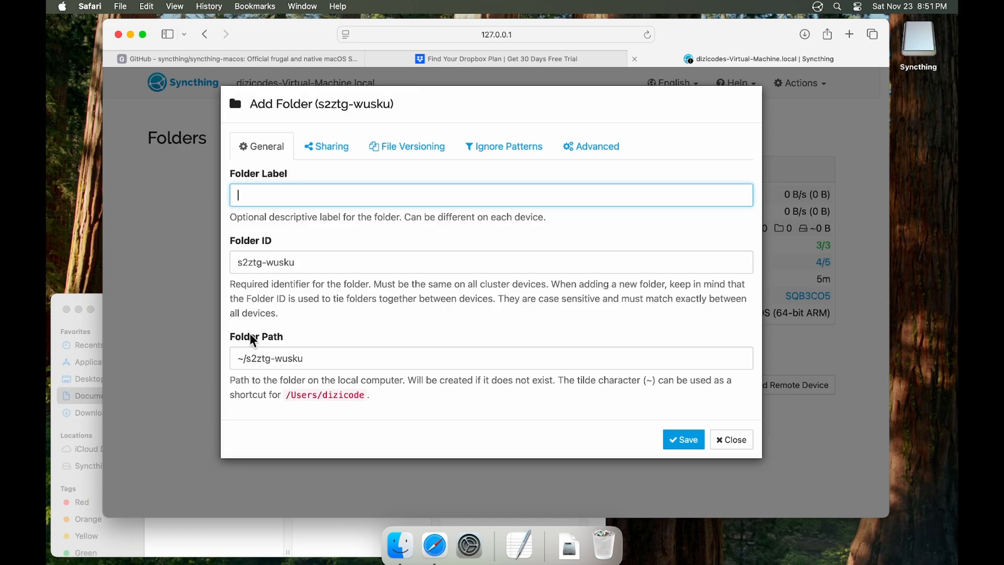
- Set the new folder's path to ~/Documents/Shared
text(t)
click(264, 360)
key(BackSpace)
key(BackSpace)
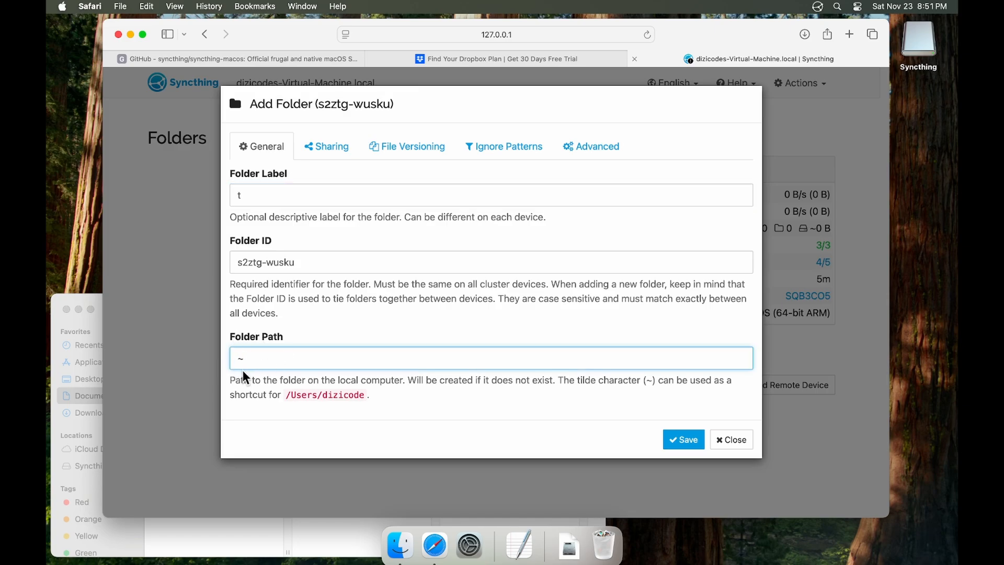
drag(322, 395, 363, 396)
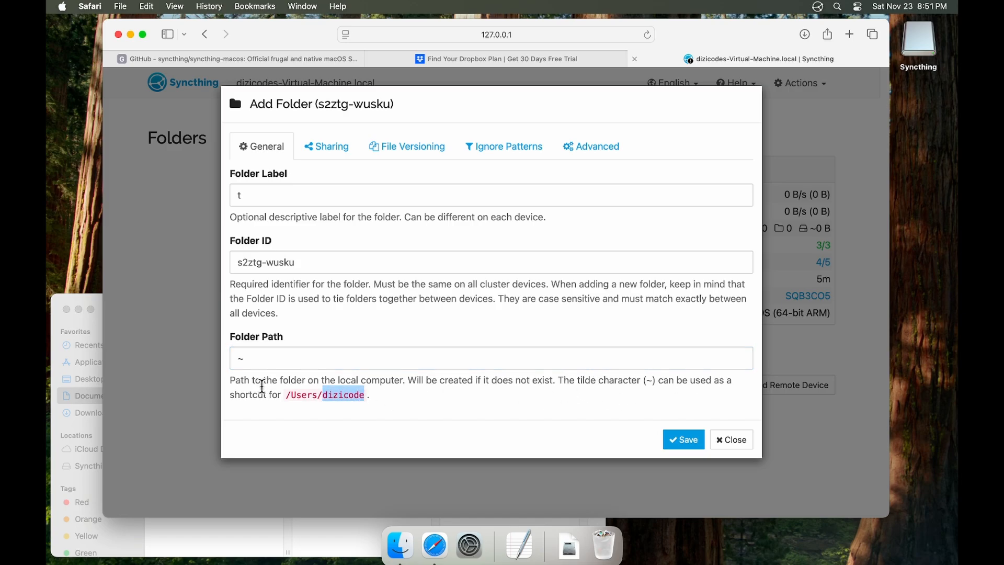
click(259, 361)
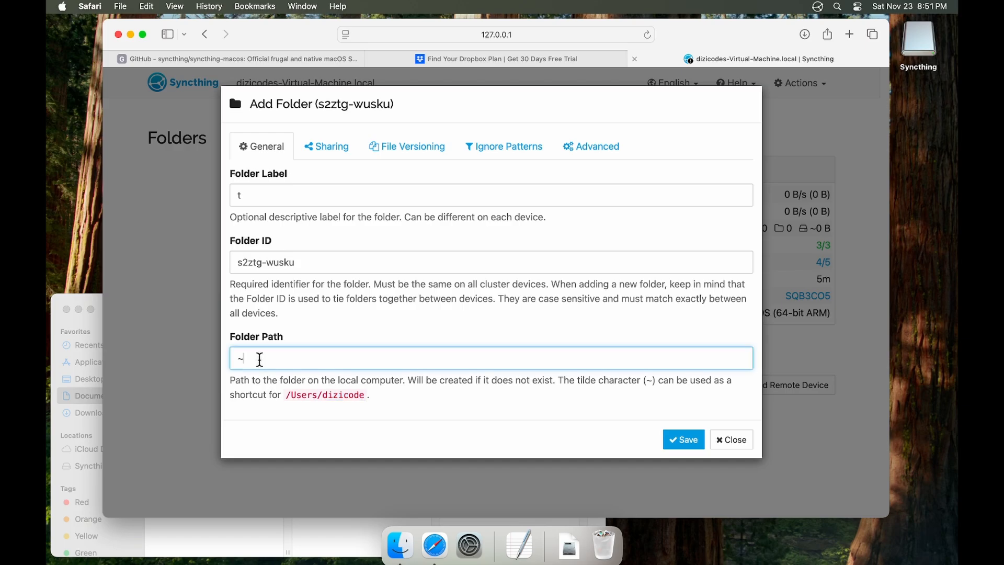
text(/Documents/)
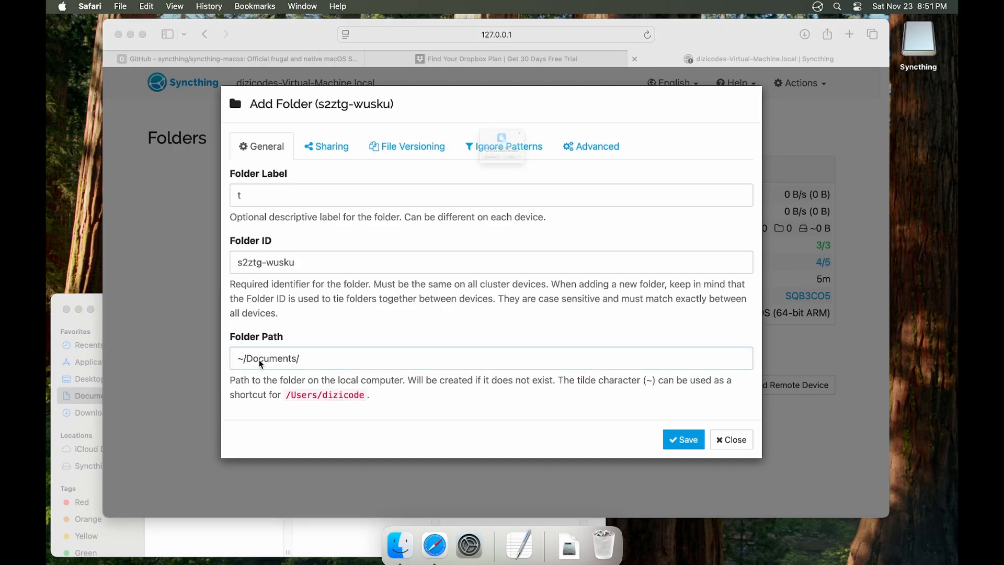
click(544, 186)
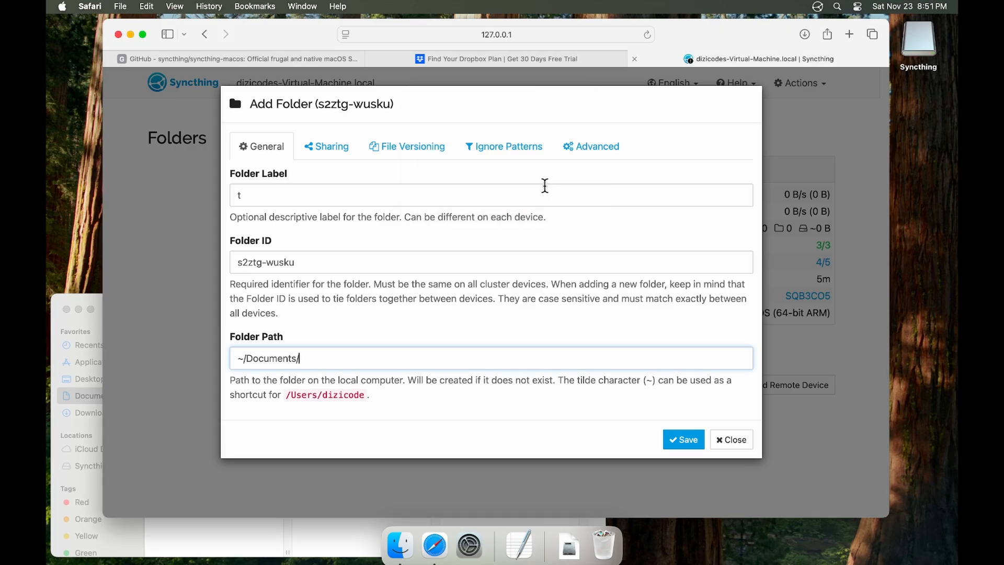
text(Shared)
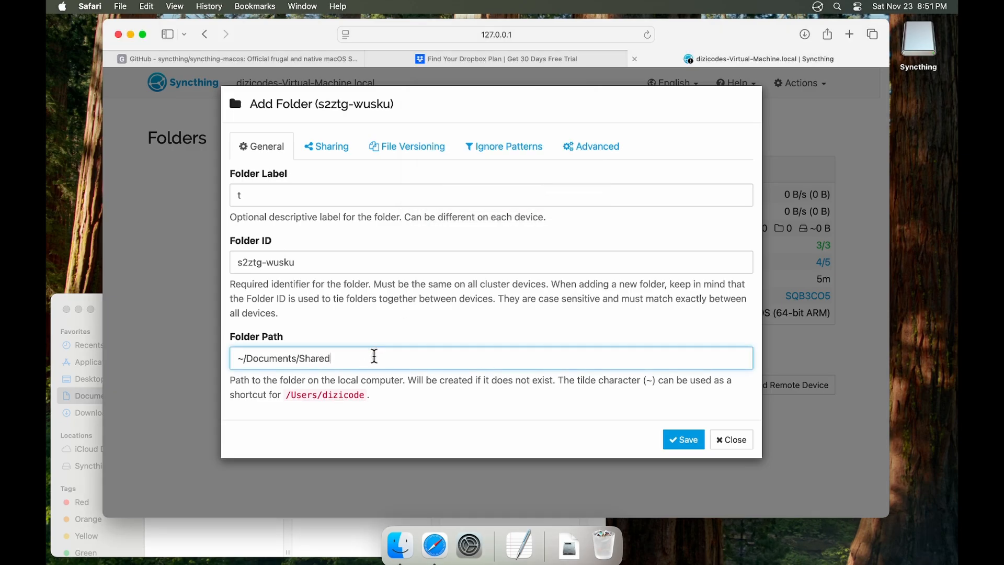
- Check the Shared folder in Finder and set the new Syncthing folder's label to Shared
click(94, 296)
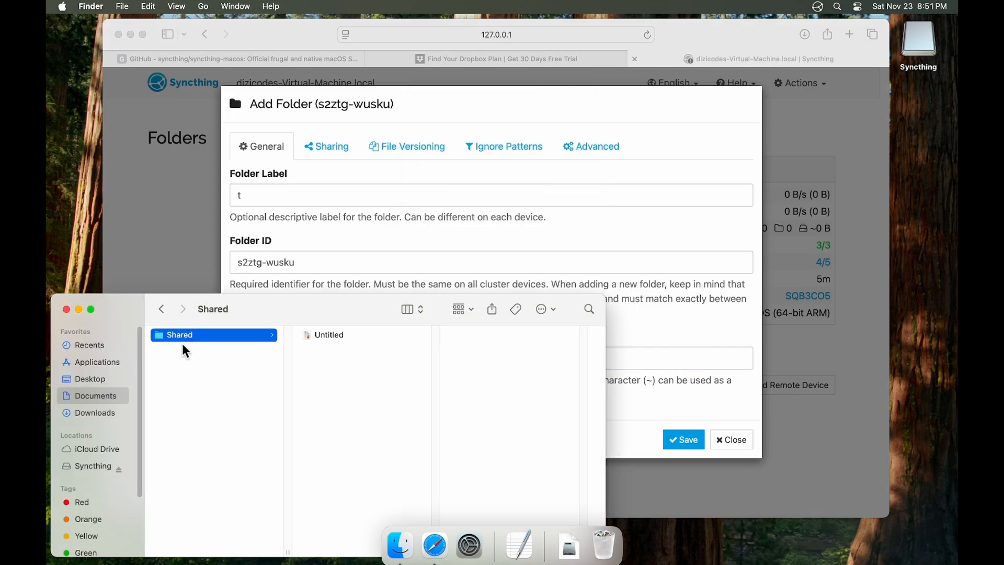
drag(220, 306, 216, 334)
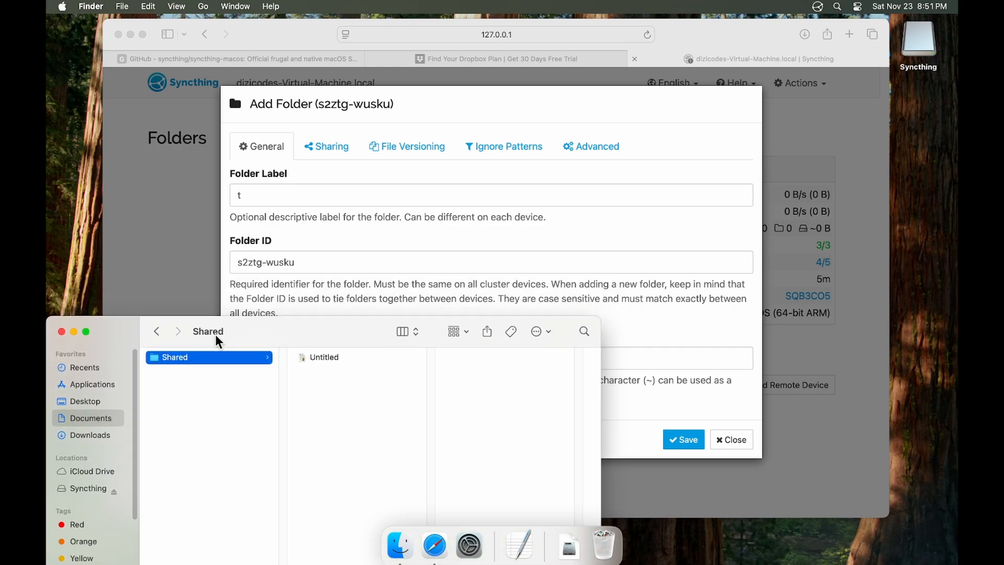
click(357, 293)
click(277, 195)
key(BackSpace)
text(Shared)
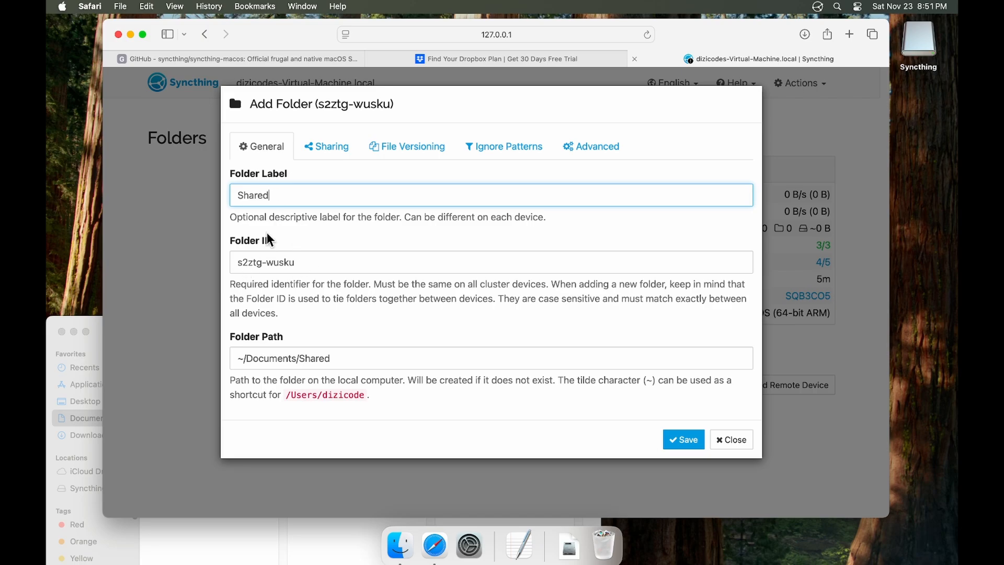
- Review the new folder's sharing options and set its file versioning to Trash Can File Versioning
click(325, 148)
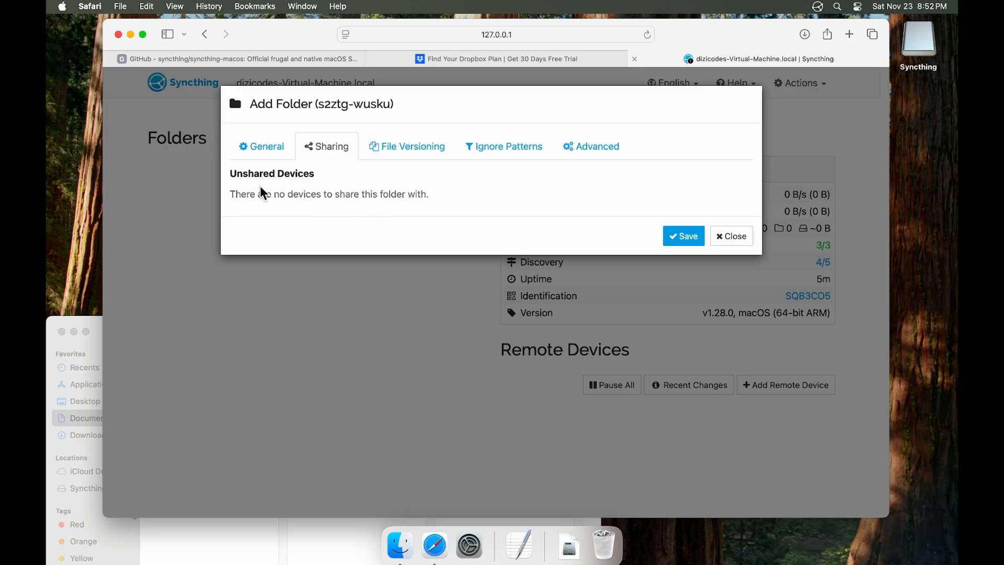
click(421, 155)
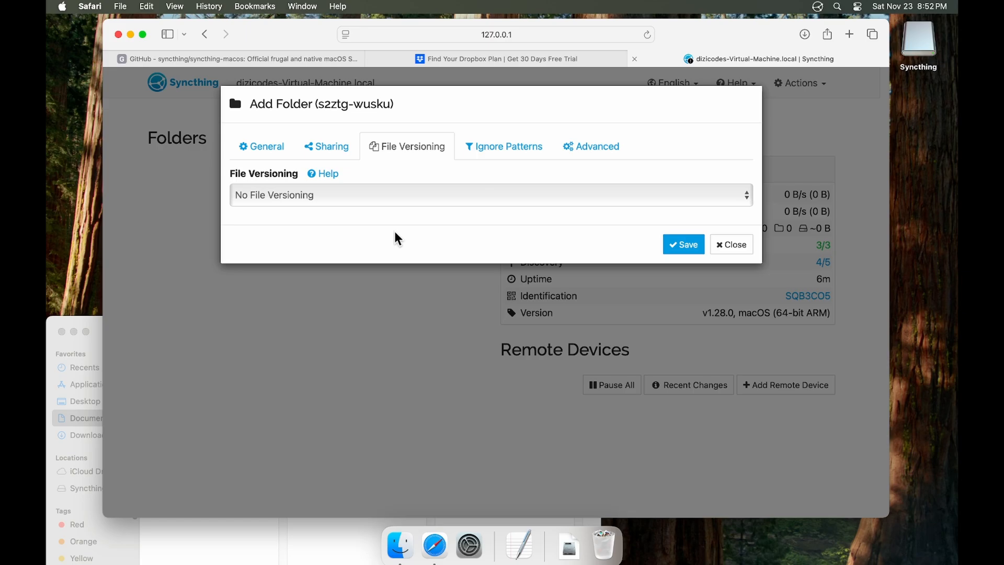
click(425, 196)
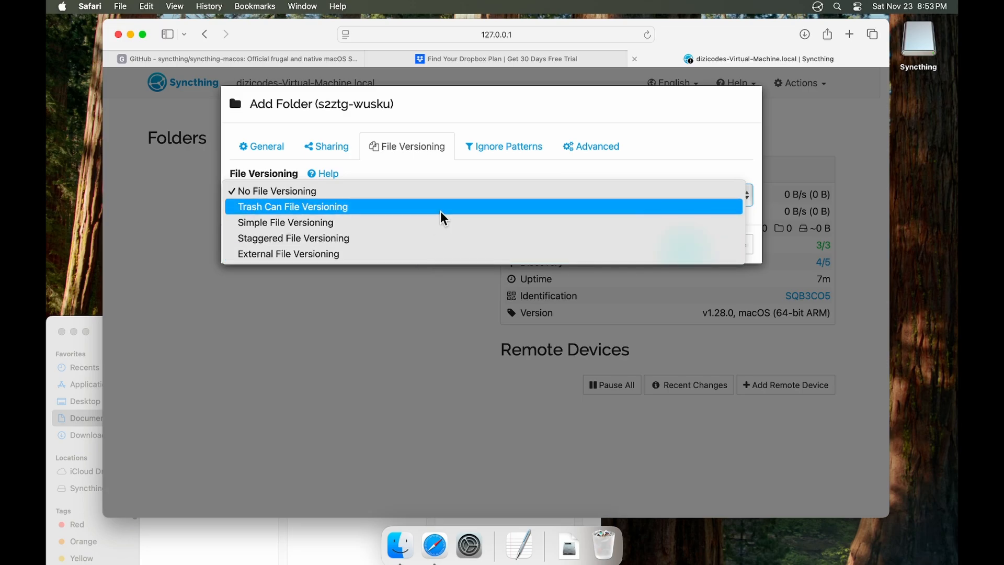
click(441, 209)
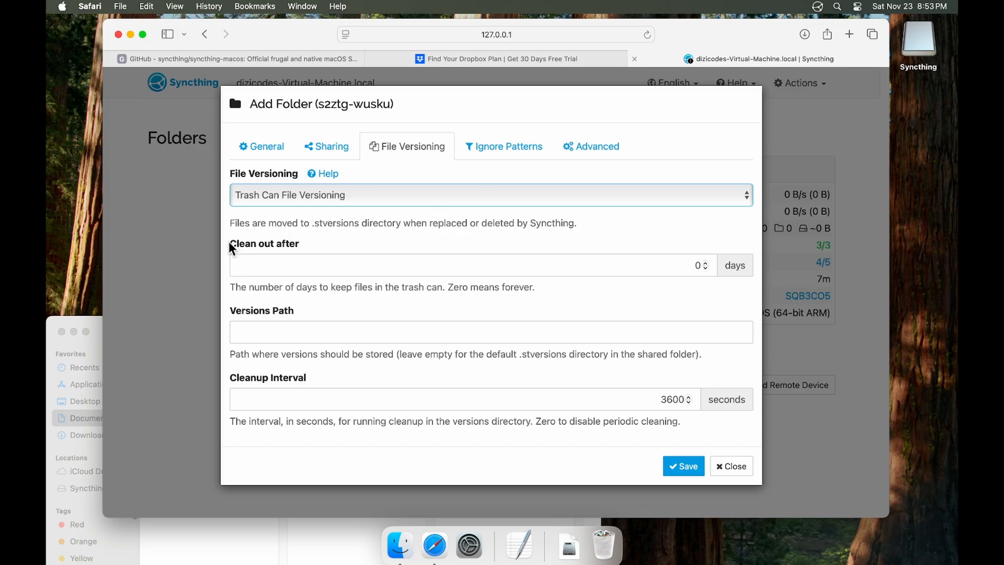
- Try clean-out periods of 30 days and 365 days for the trash can versioning
drag(679, 264, 729, 265)
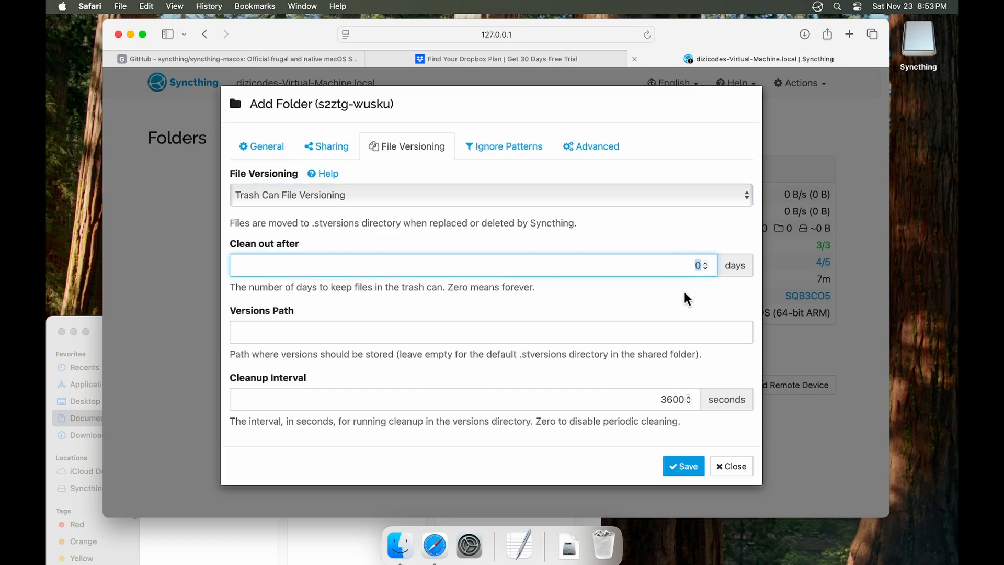
text(30)
click(618, 297)
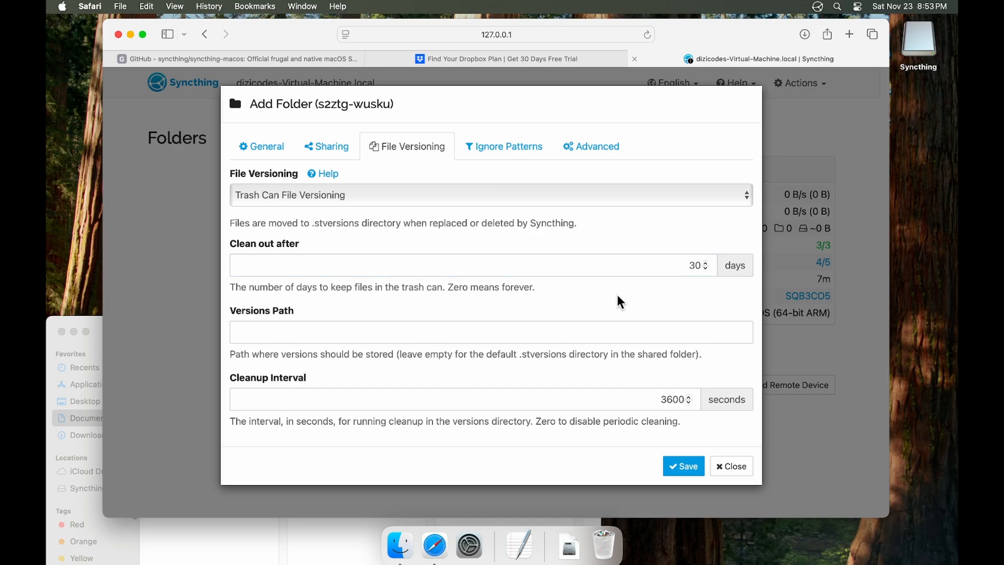
double_click(666, 262)
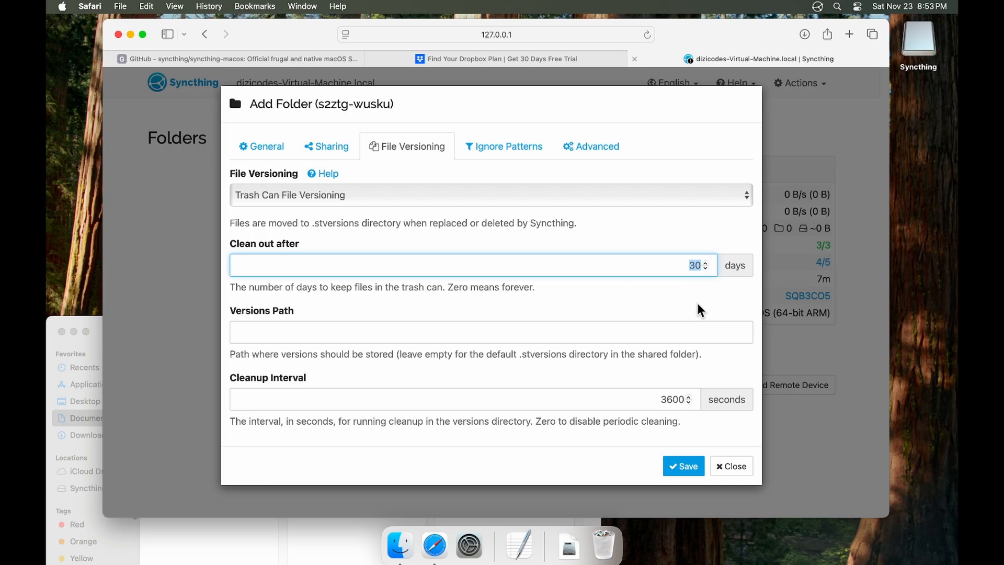
text(365)
click(623, 302)
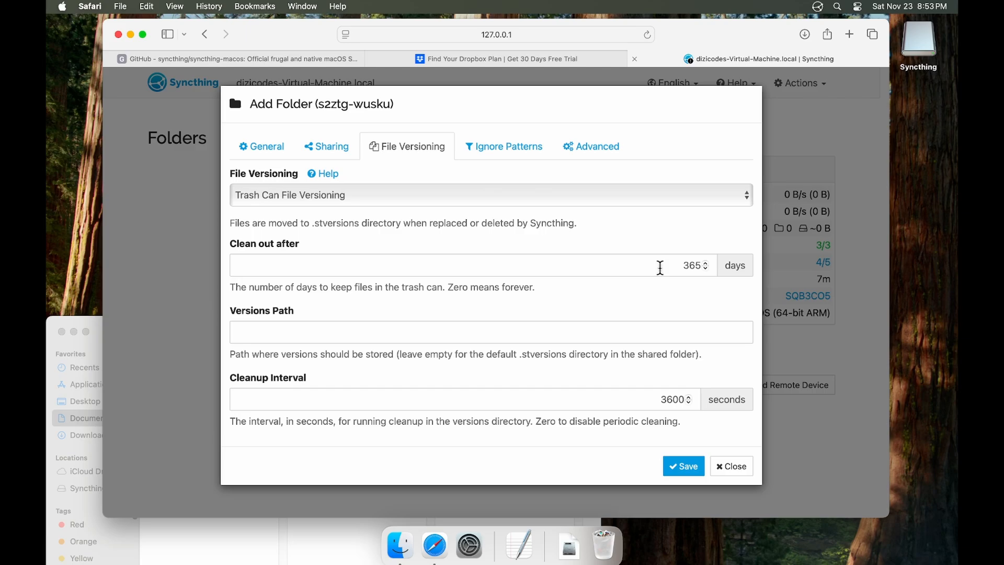
- Set the trash can versioning to clean out files after 30 days
drag(660, 267, 720, 267)
text(30)
click(602, 237)
- Try Simple File Versioning and Staggered File Versioning for the new folder and compare their options
click(468, 197)
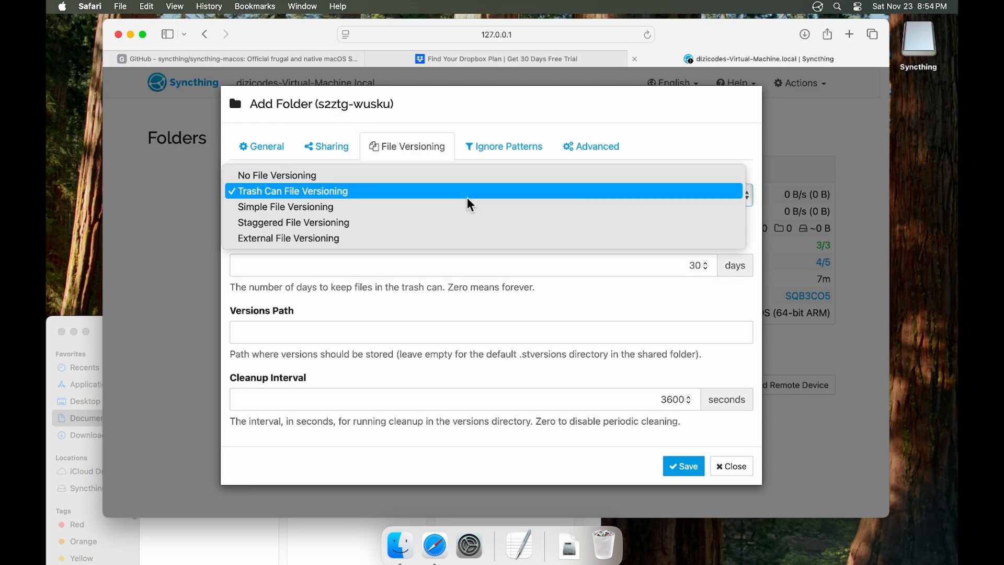
click(435, 209)
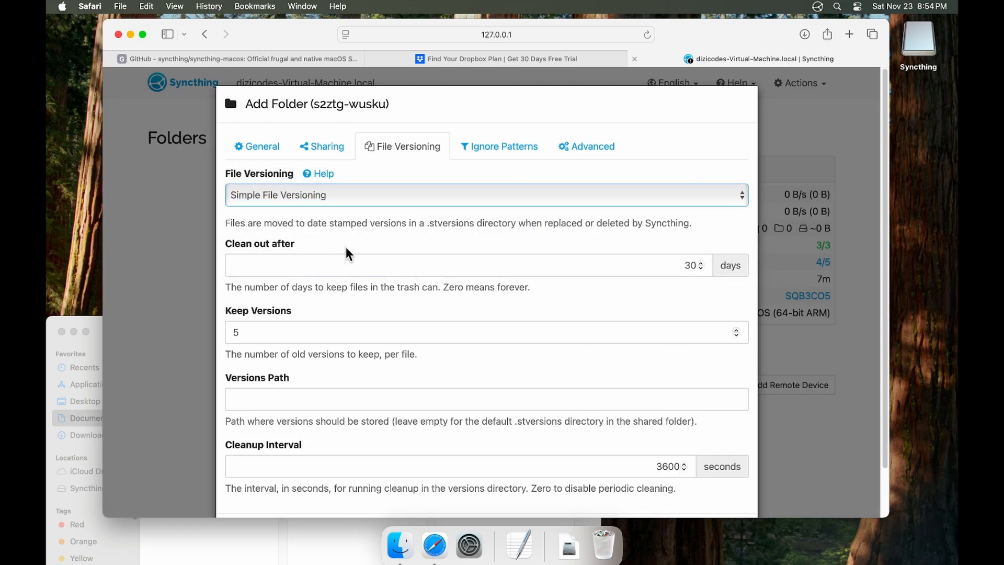
click(397, 195)
click(387, 207)
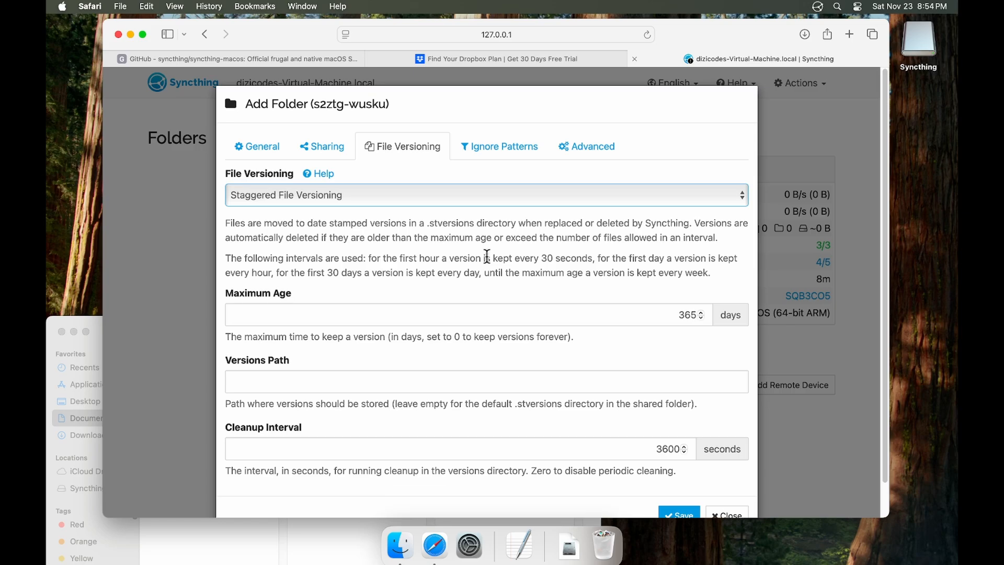
- Set the new folder's file versioning to Simple File Versioning and check its number of kept versions
click(472, 201)
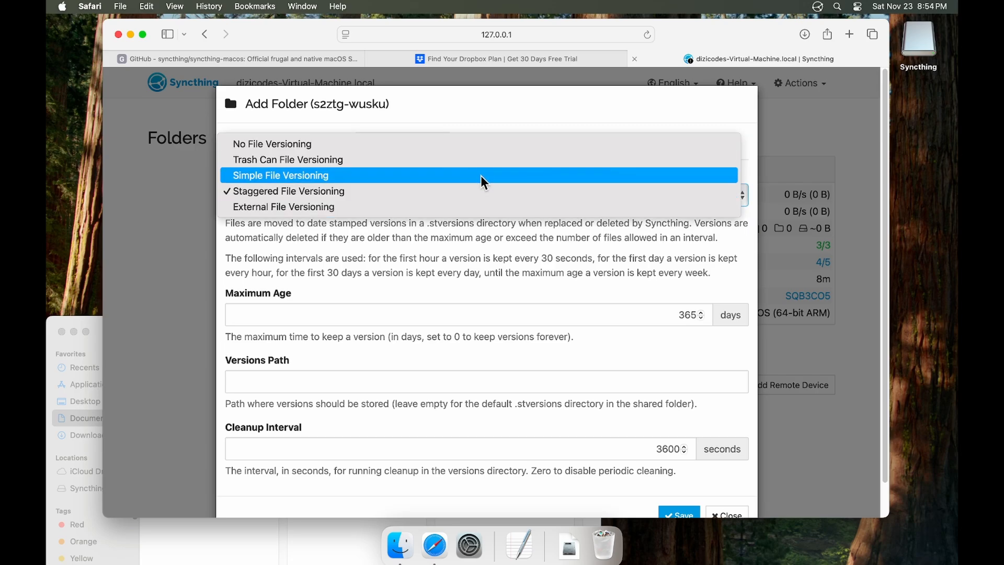
click(483, 182)
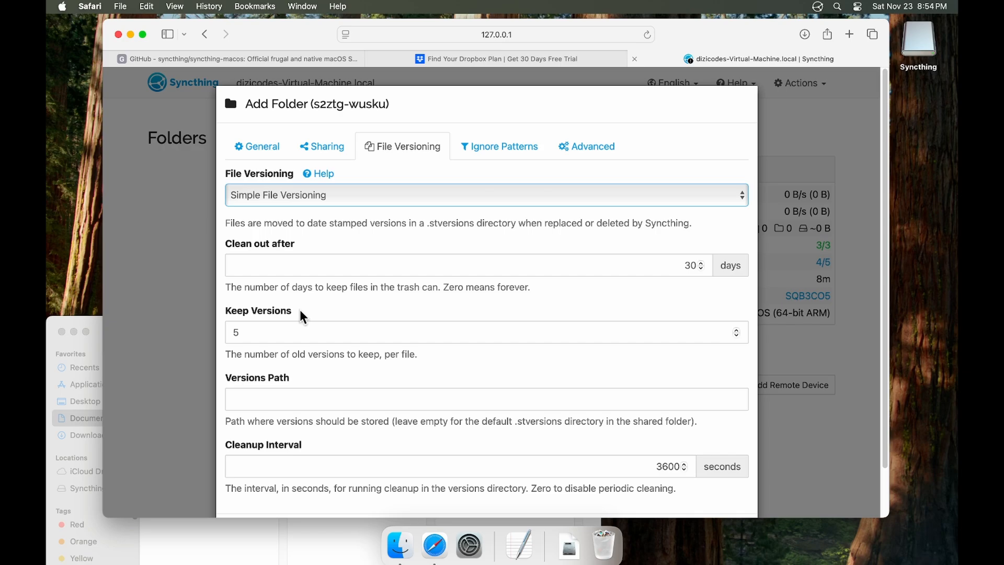
click(266, 331)
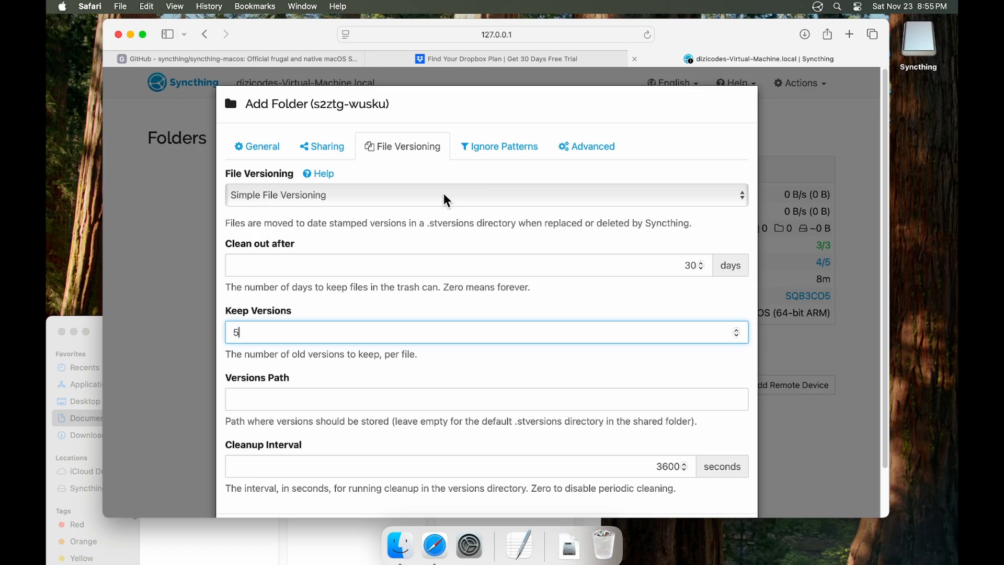
- Enable adding ignore patterns for the new folder and display its advanced settings
click(518, 148)
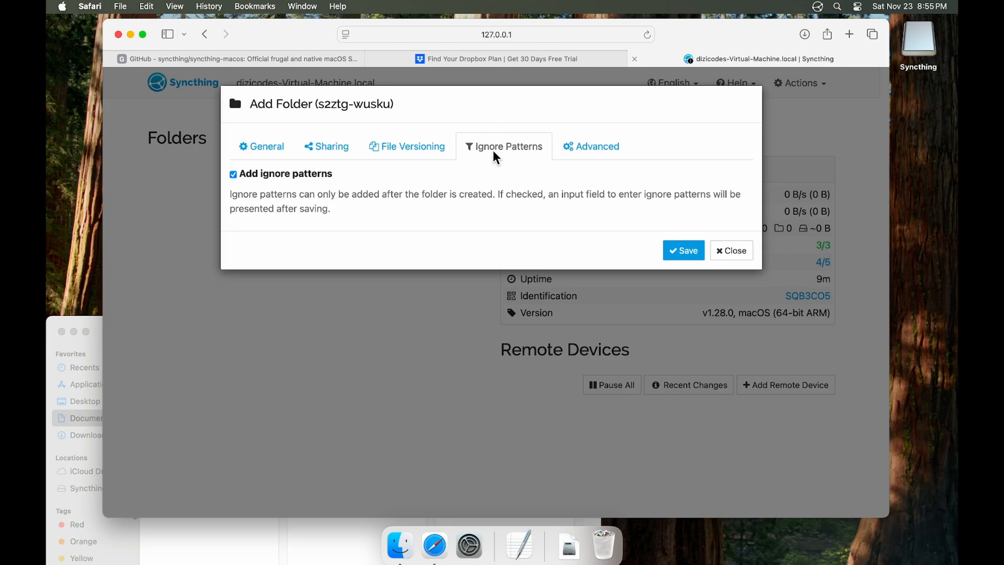
click(593, 151)
scroll(442, 337, down, 3)
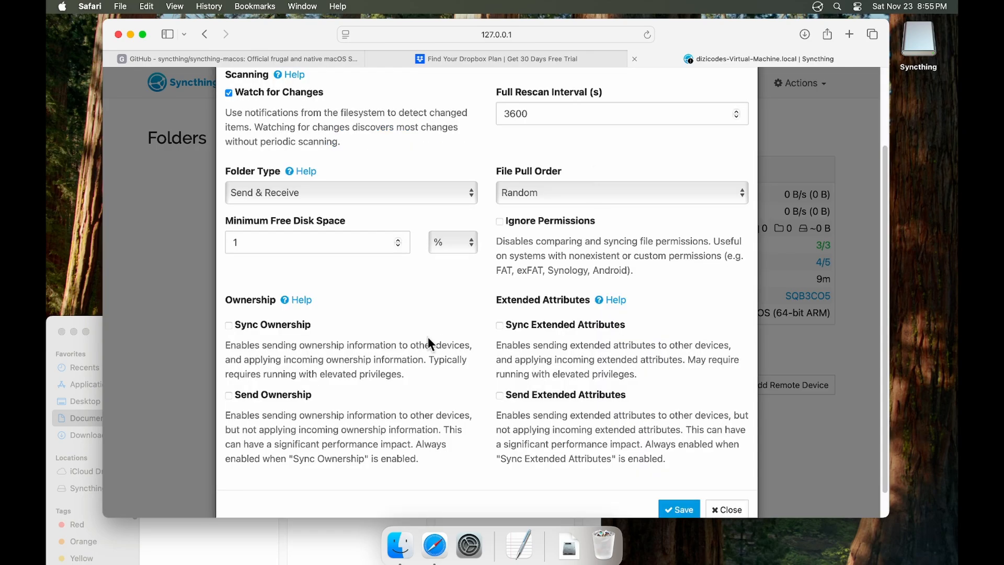
- Try the folder types Send Only, Receive Only and Receive Encrypted to compare their descriptions
click(302, 193)
click(333, 206)
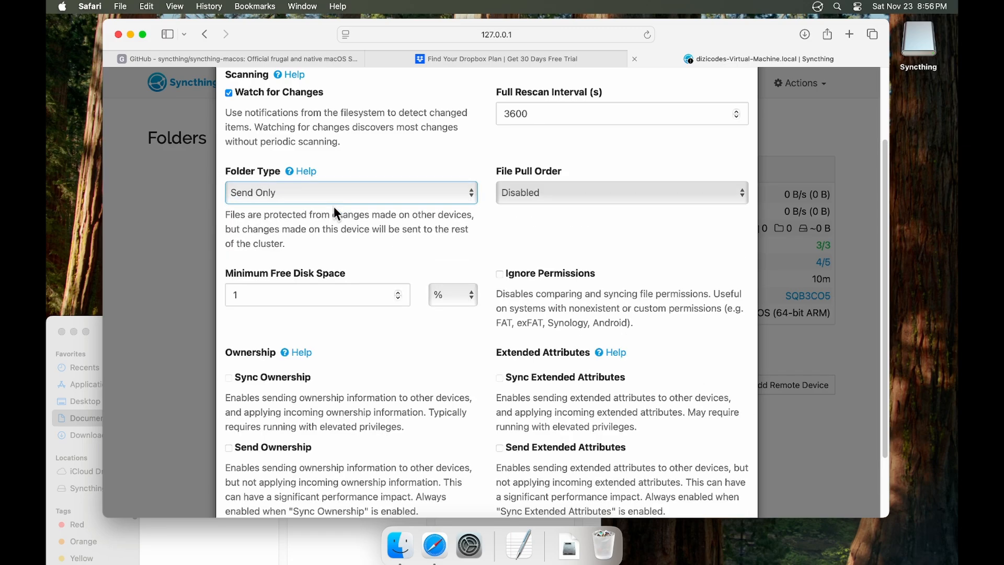
click(351, 193)
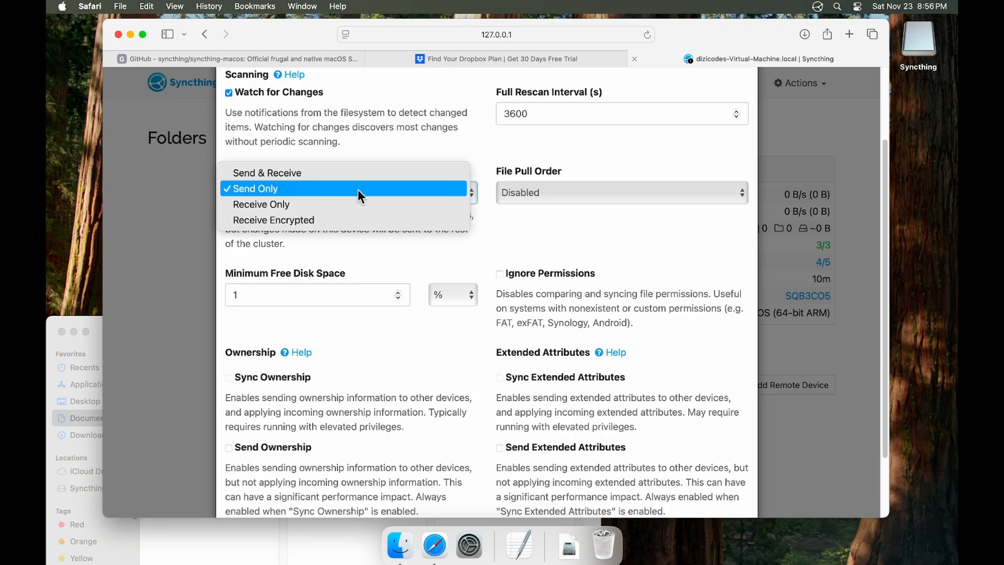
click(346, 203)
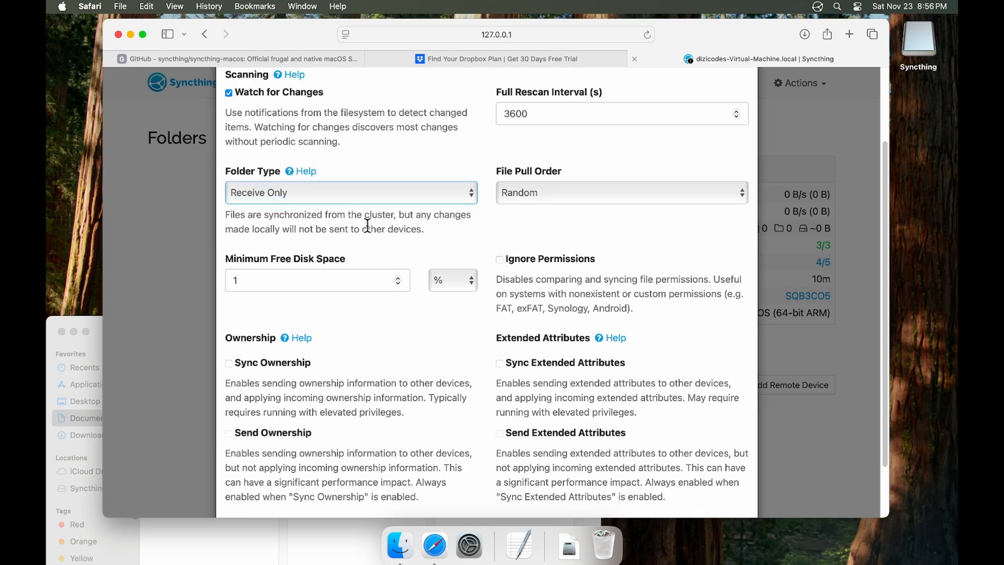
click(380, 195)
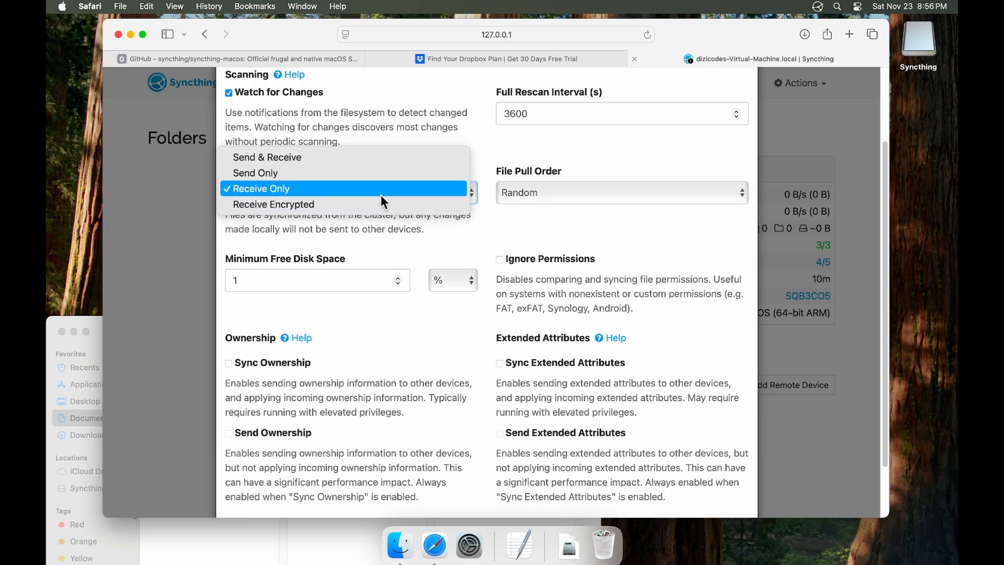
click(368, 208)
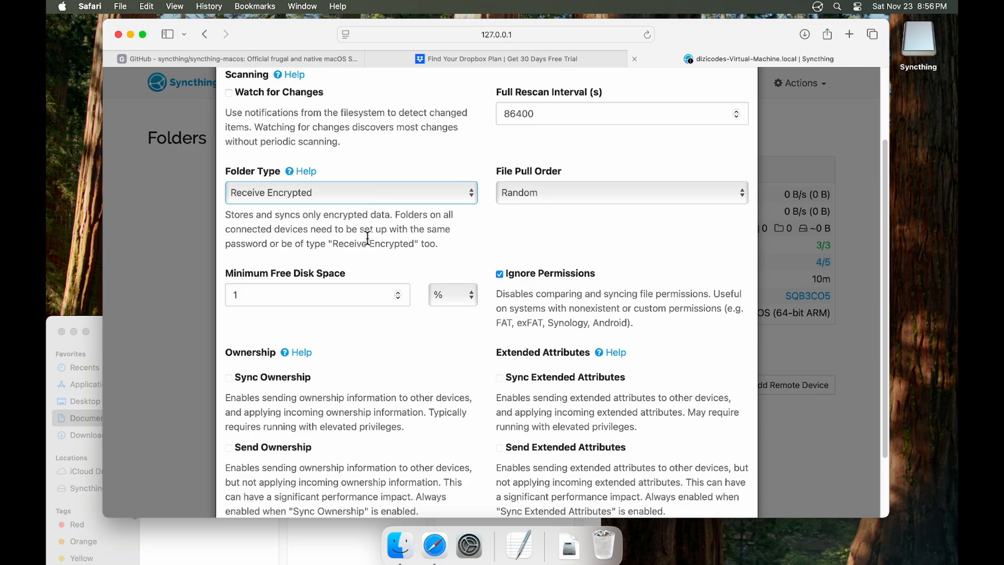
- Set the folder type to Send & Receive, review the remaining advanced settings and save the new folder
click(397, 197)
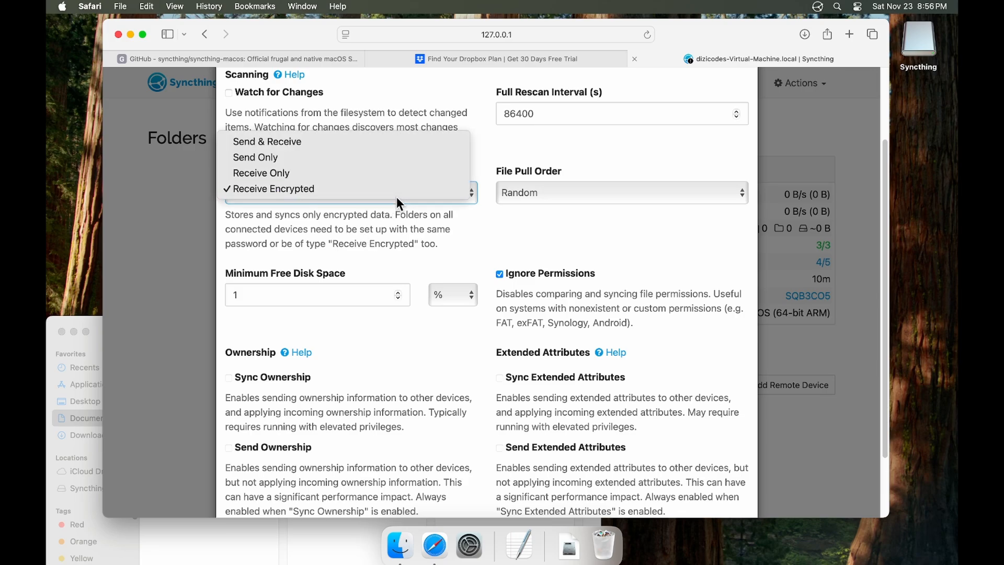
click(428, 142)
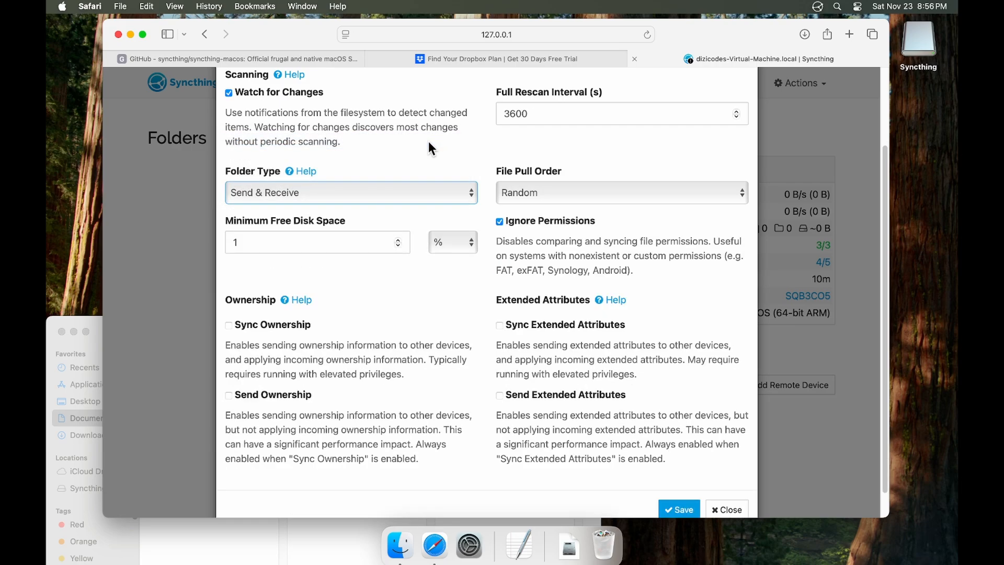
click(301, 192)
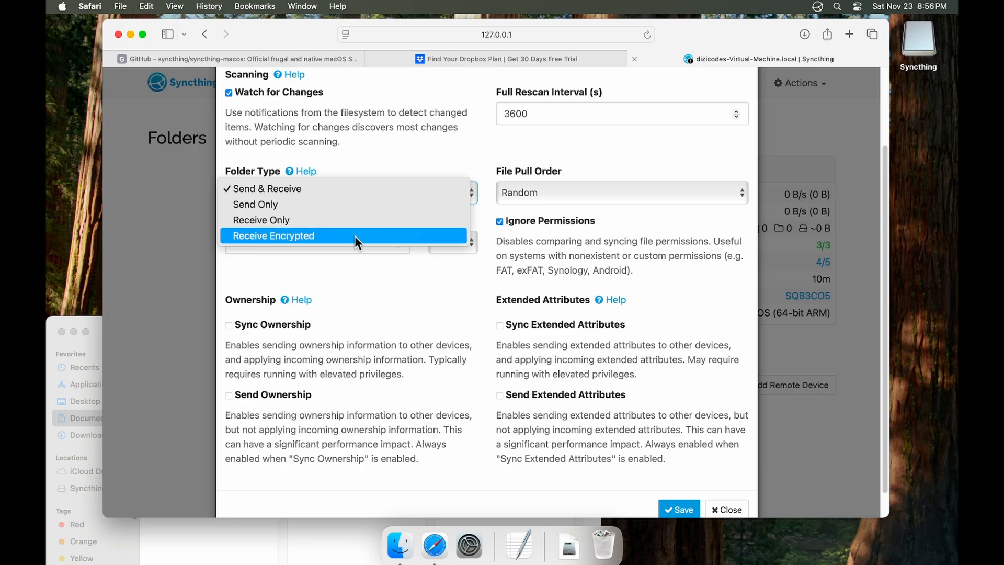
click(425, 285)
scroll(432, 287, up, 3)
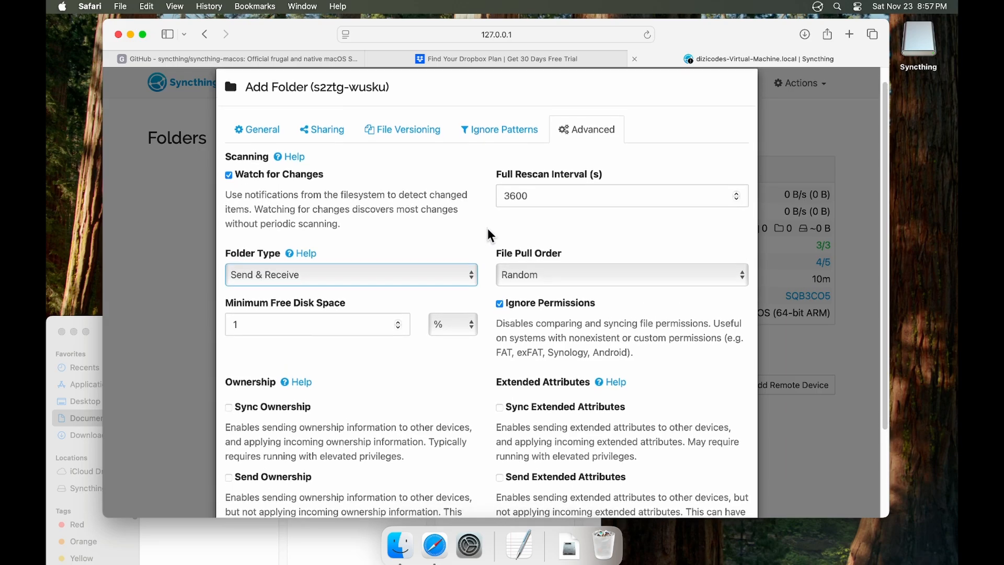
scroll(487, 228, down, 3)
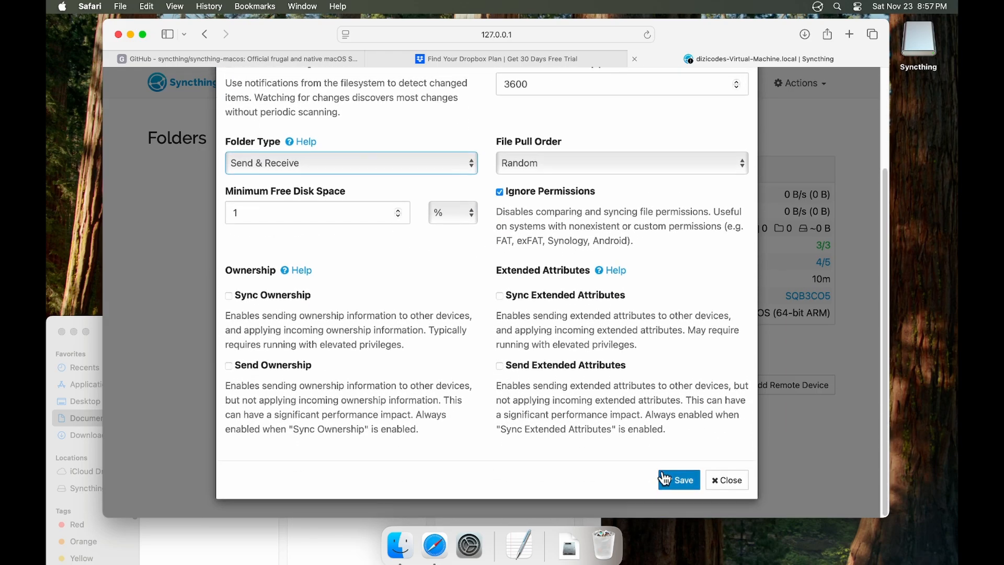
click(671, 482)
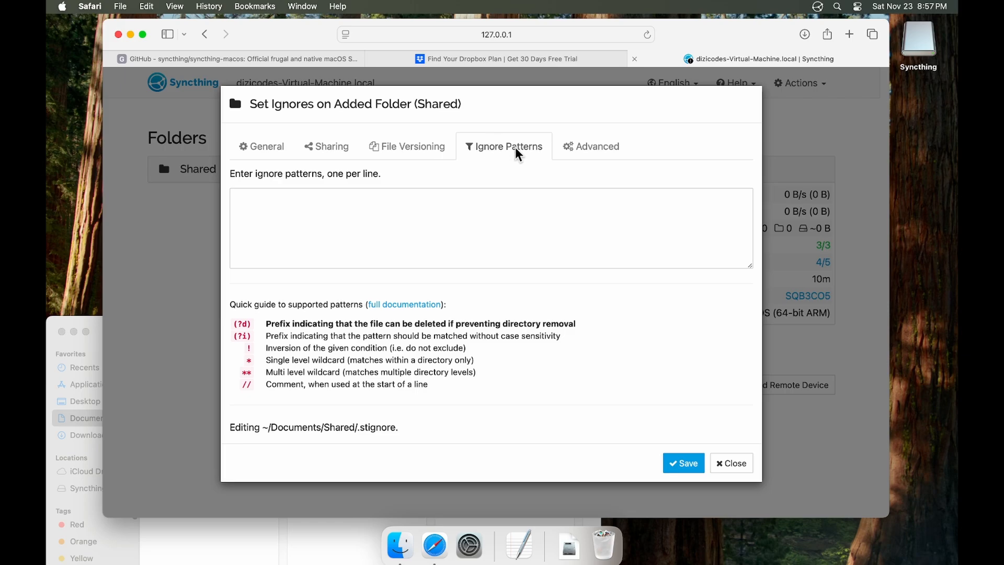
- Add the ignore pattern node_modules to the Shared folder and save it
click(330, 209)
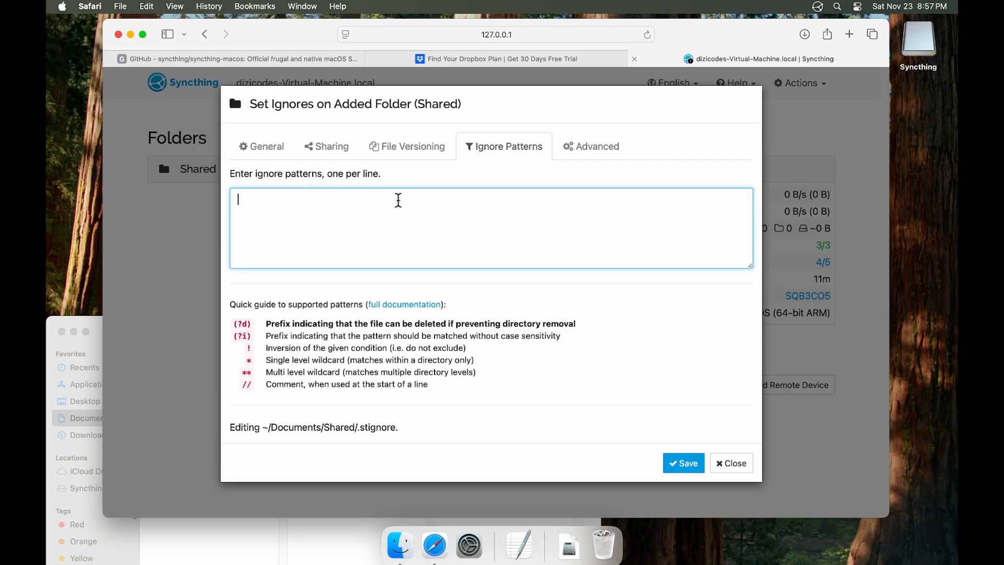
text(ndoe)
text(_modules)
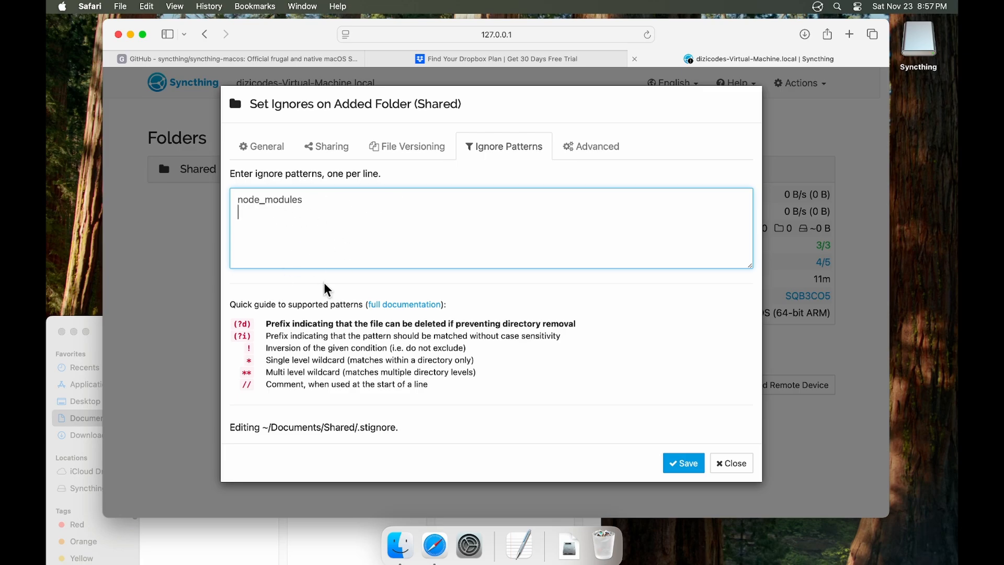
click(680, 465)
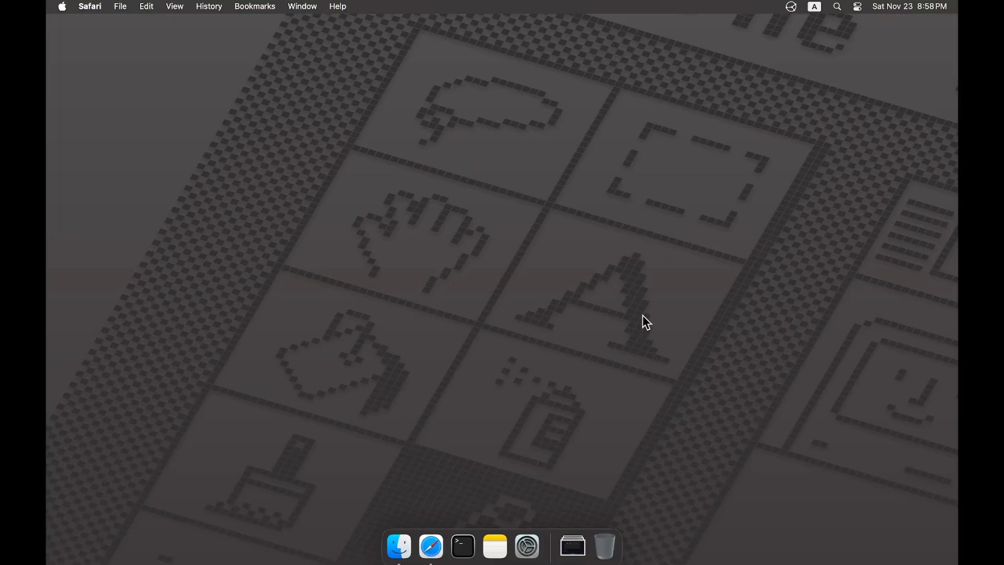
- Switch to the second Mac and open its Syncthing web interface
click(658, 270)
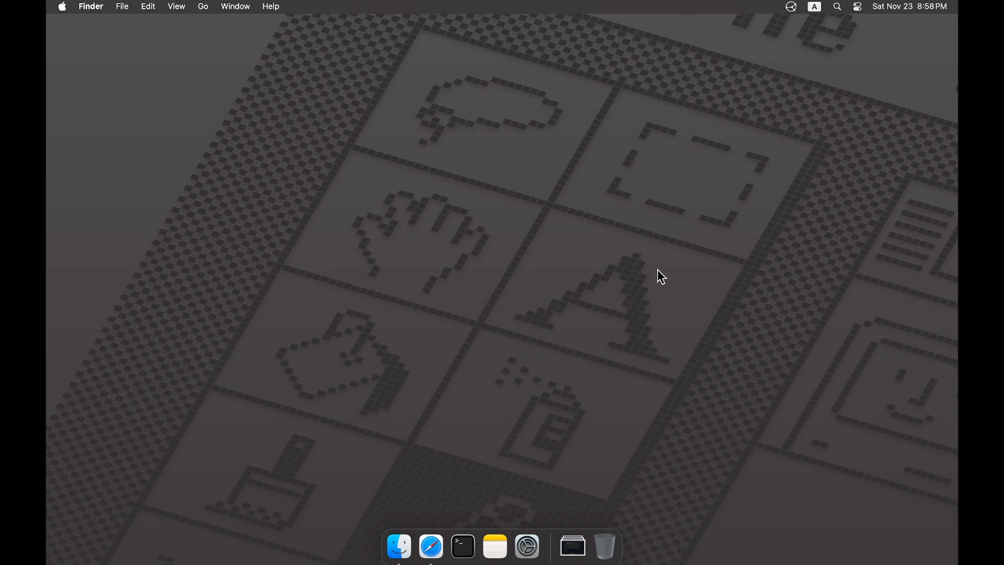
click(793, 7)
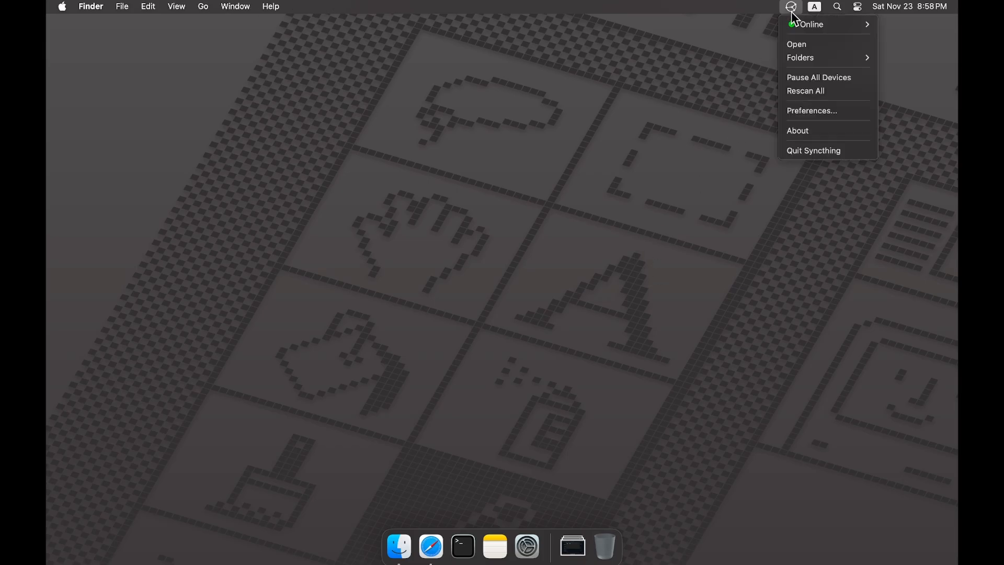
click(799, 45)
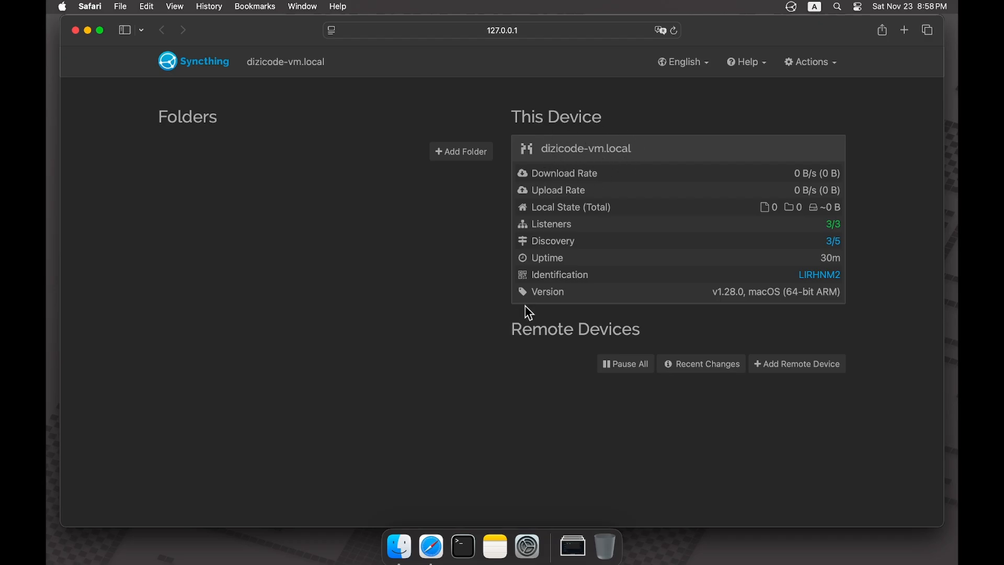
- View and select the second Mac's full device ID, and close the identification dialog
click(802, 276)
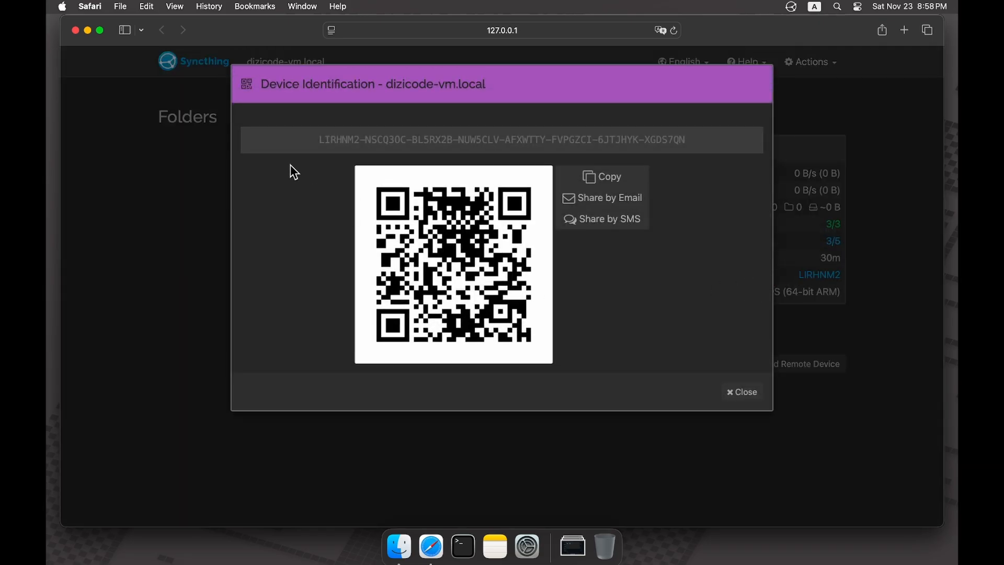
triple_click(307, 140)
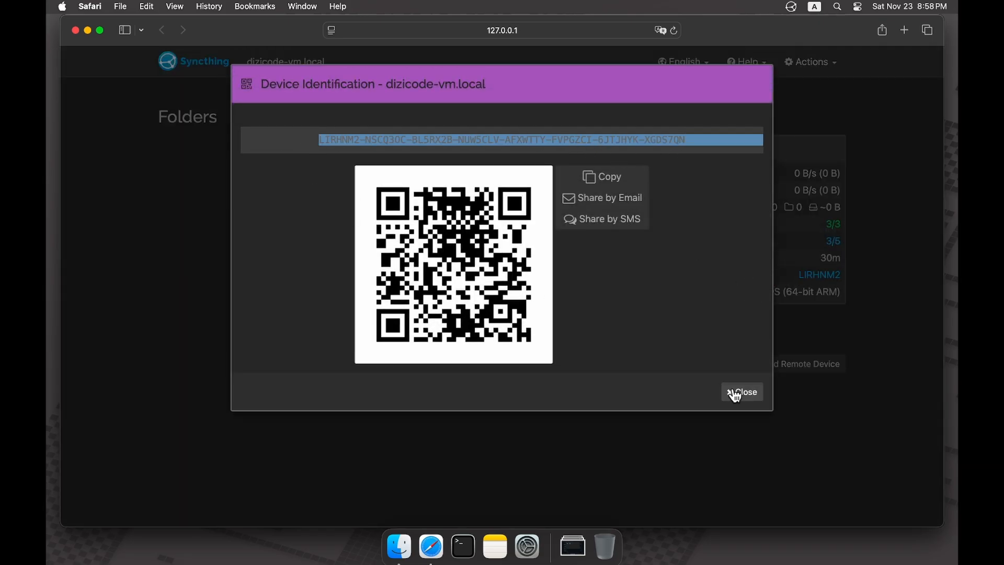
click(742, 392)
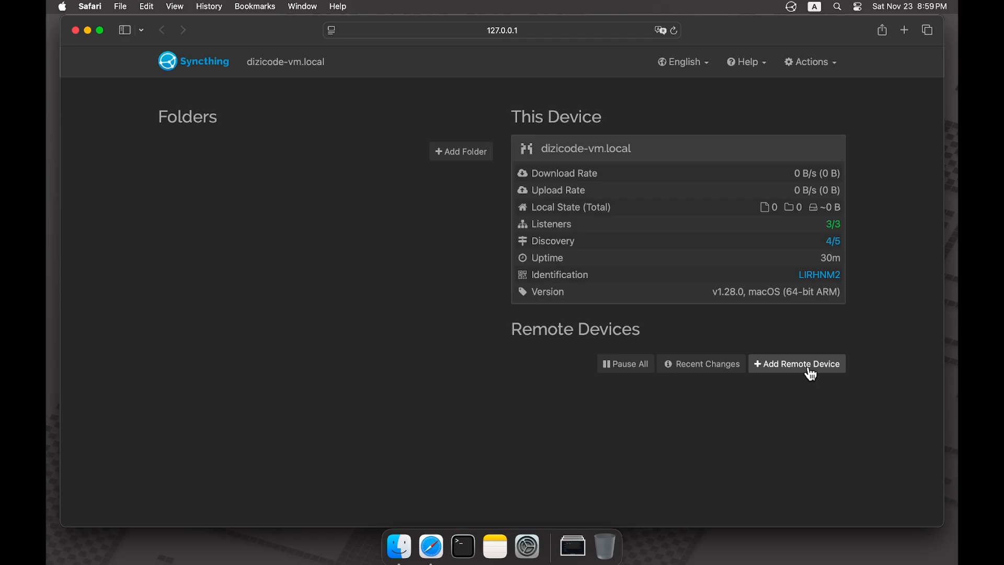
click(811, 369)
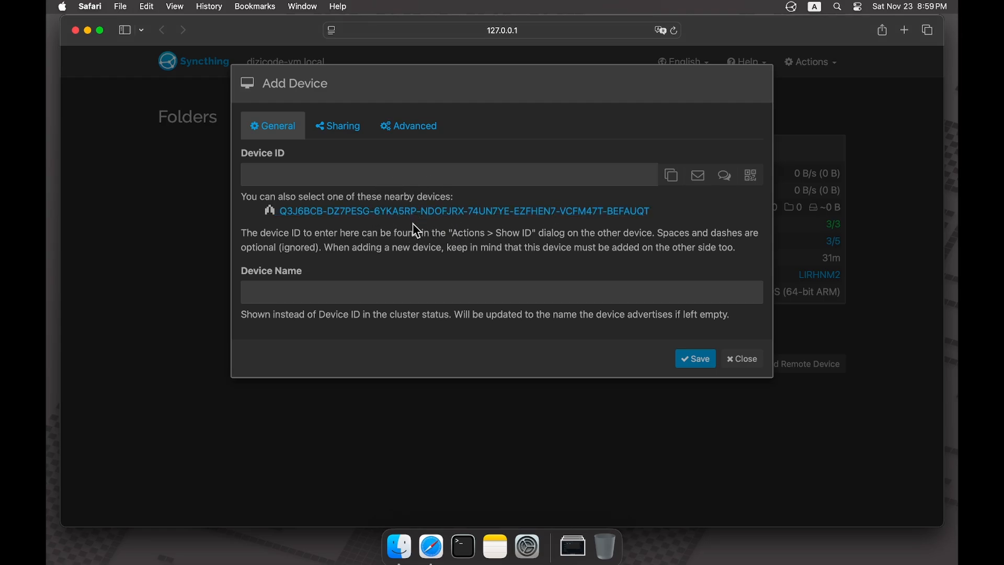
click(270, 175)
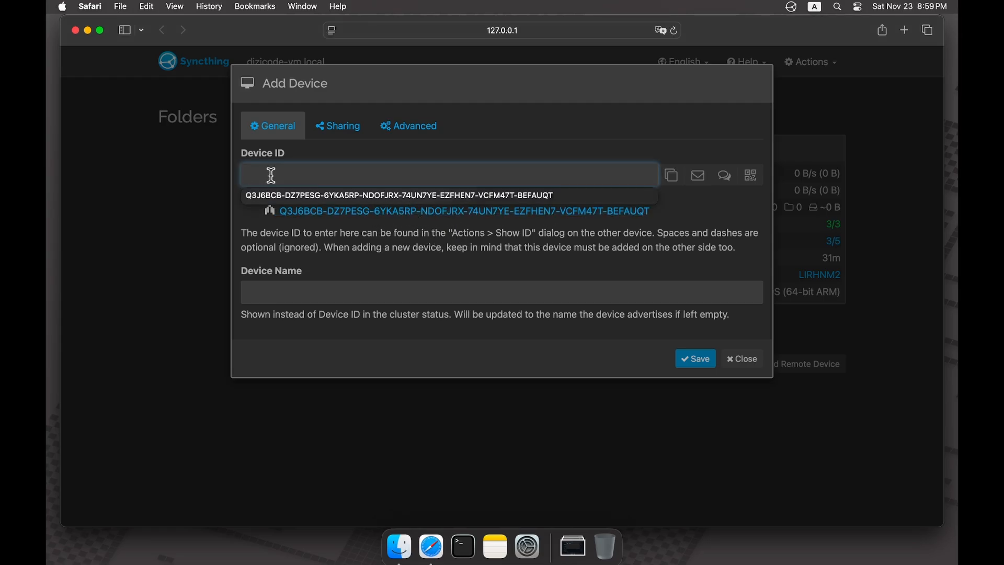
click(427, 257)
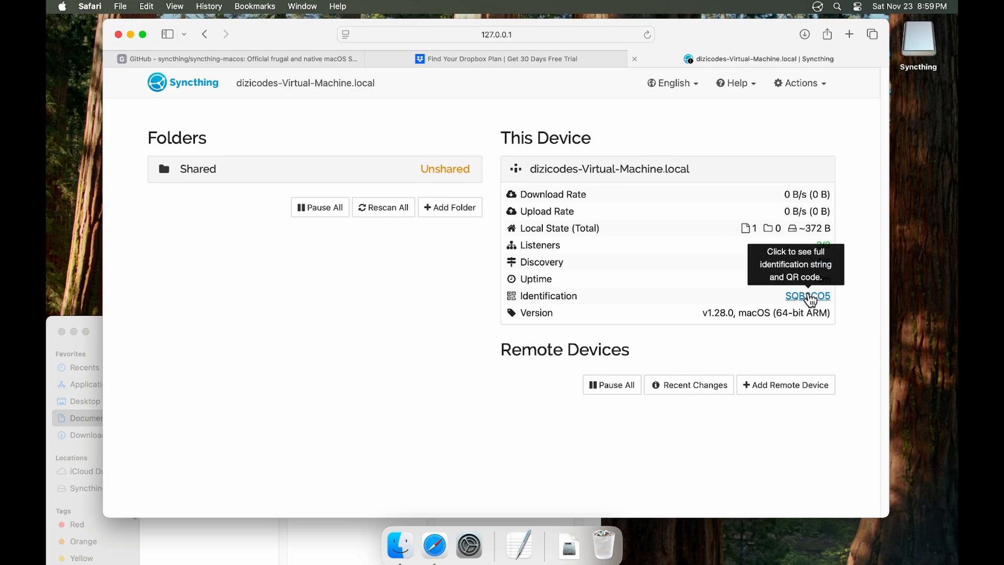
click(805, 296)
click(309, 159)
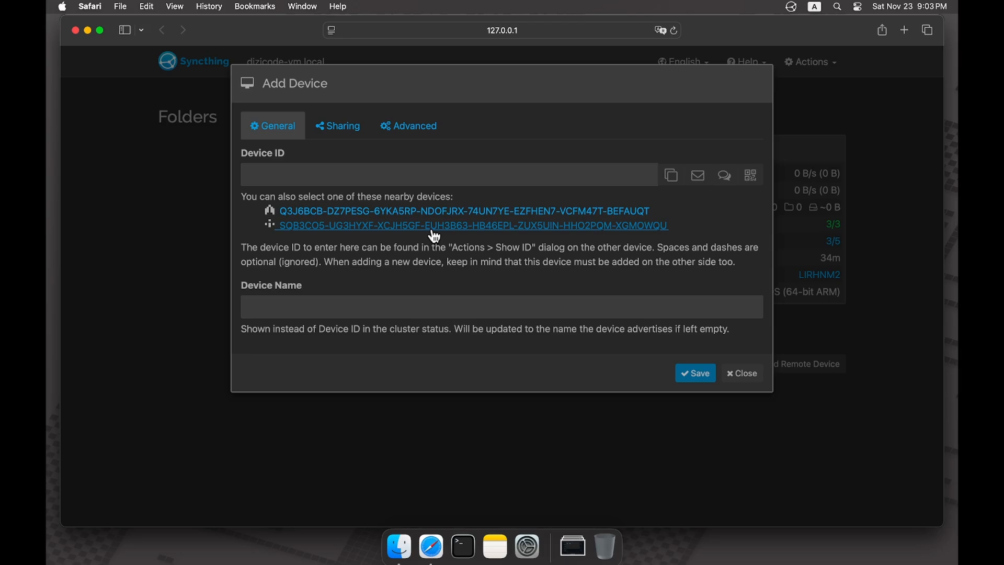
click(386, 234)
click(685, 374)
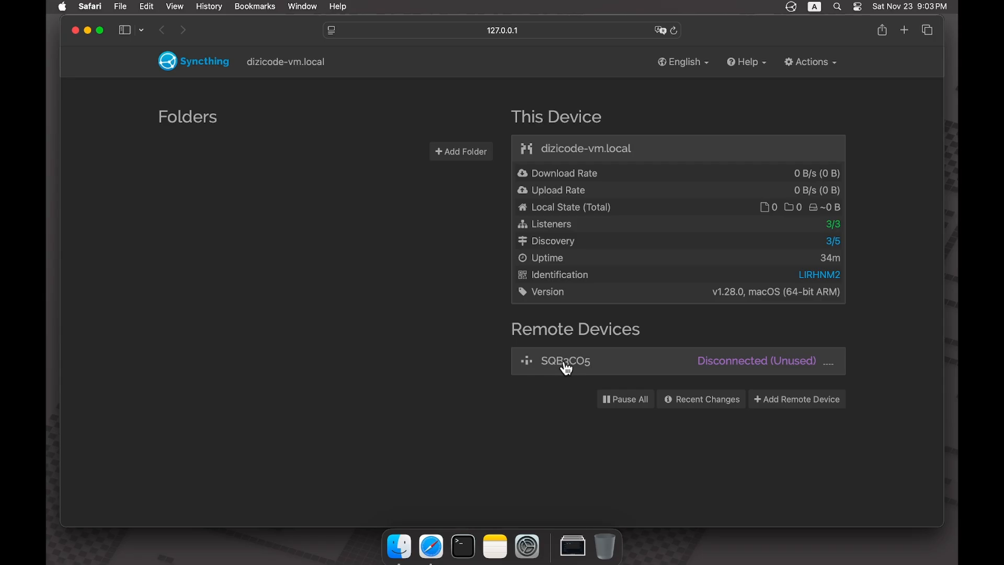
- Set the remote device's name to "1st device" on the second Mac and save it
click(623, 370)
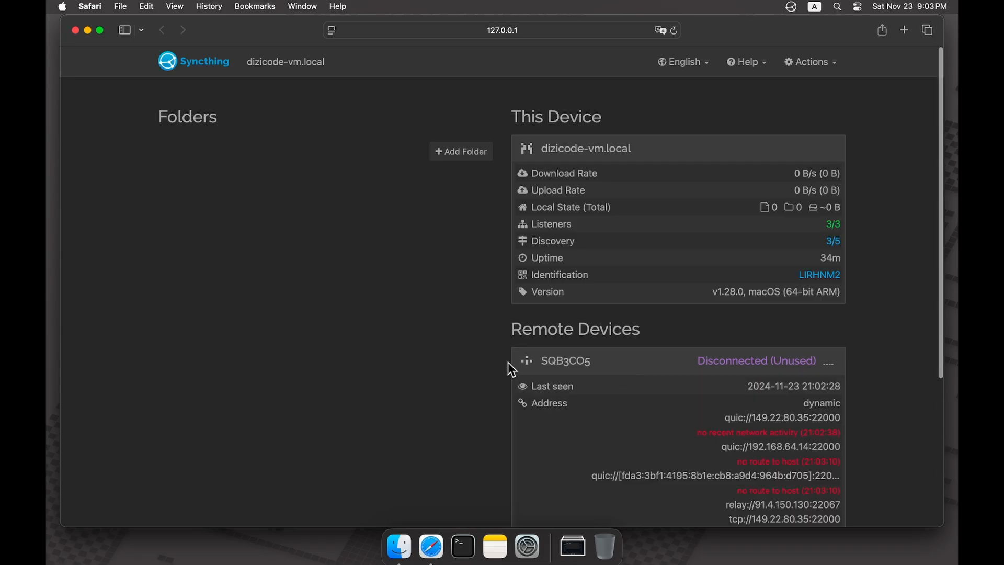
scroll(506, 362, down, 4)
click(821, 486)
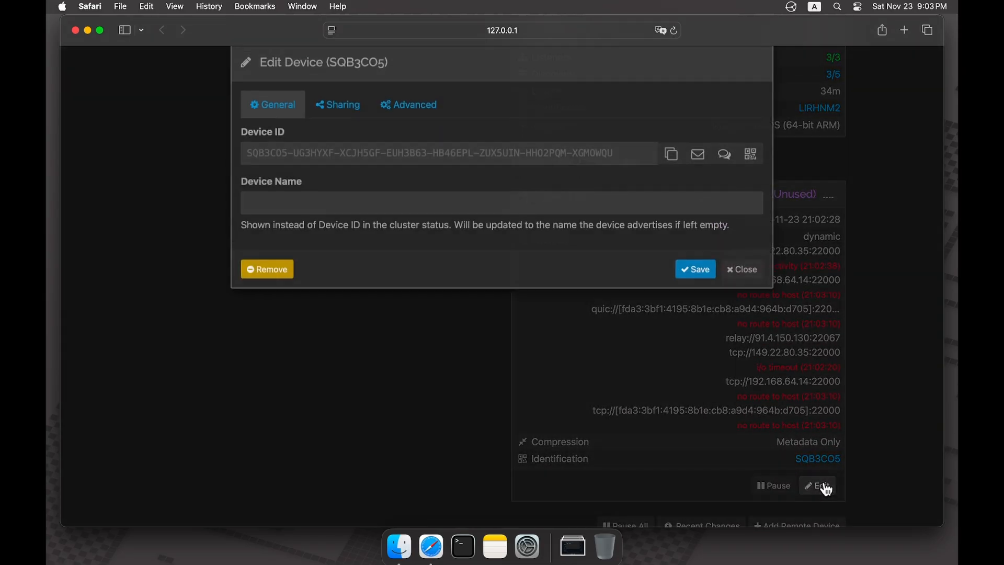
click(295, 224)
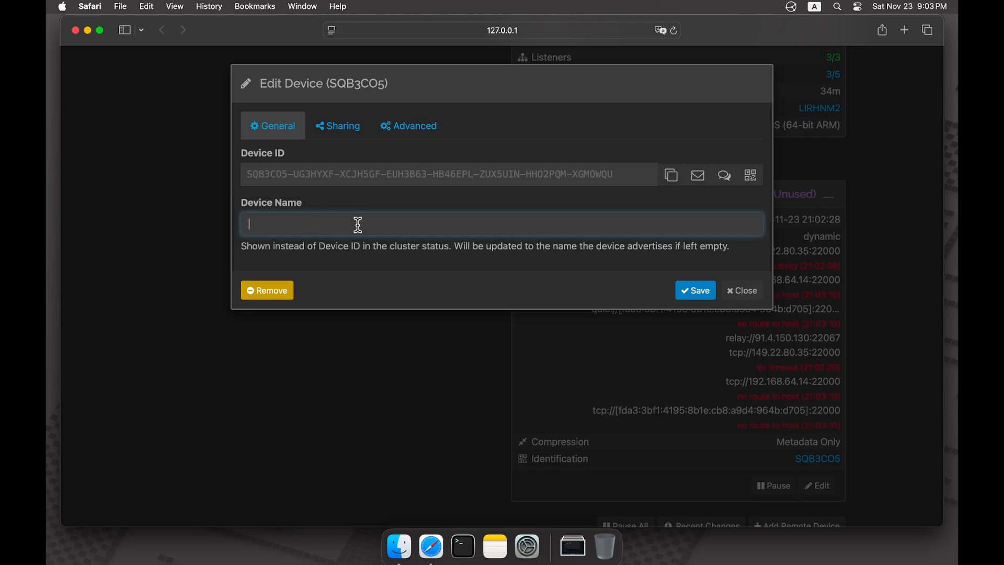
text(1st device)
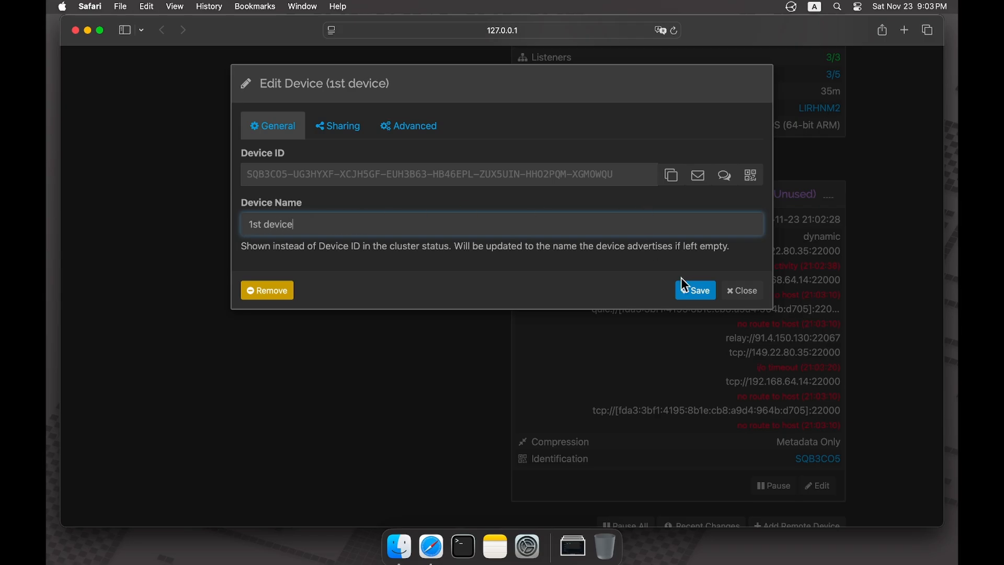
click(691, 291)
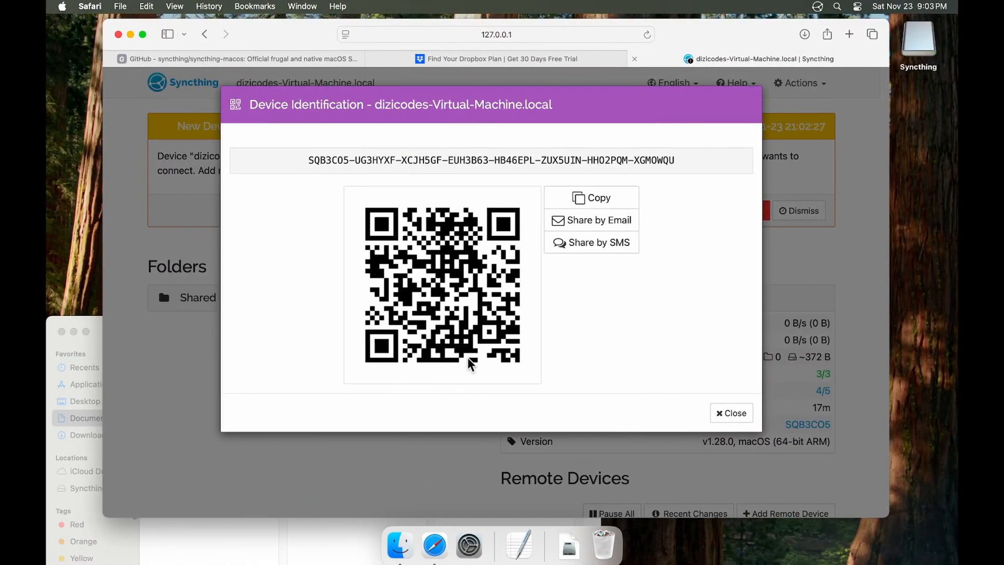
- On the first Mac, close the device identification and accept the second Mac's connection request, naming it "2nd device"
click(732, 413)
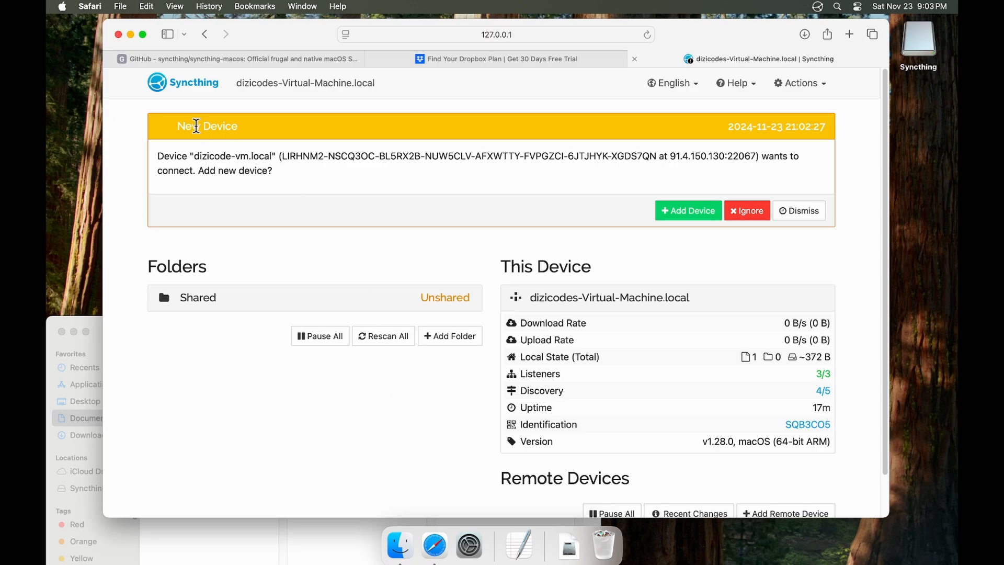
drag(193, 155, 751, 155)
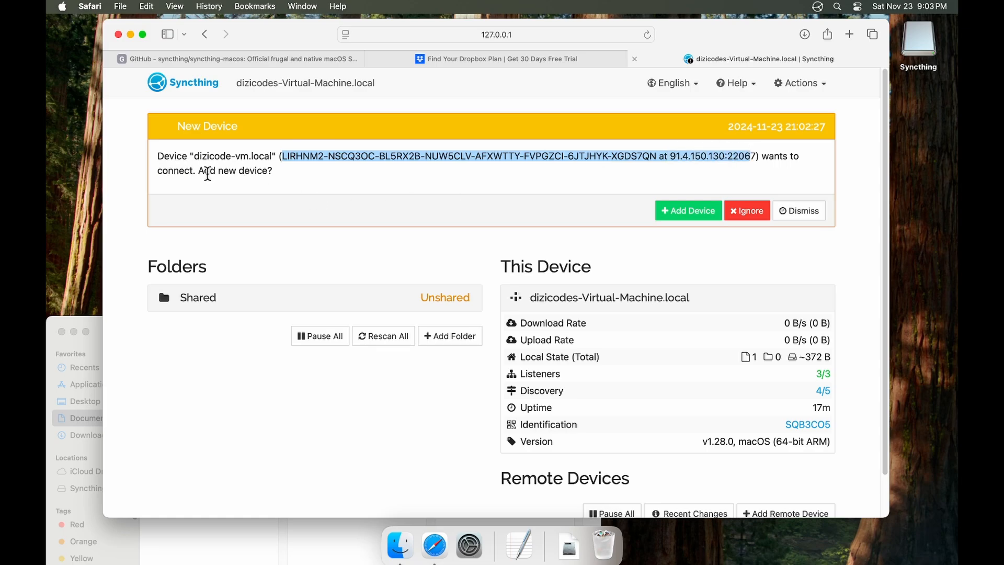
drag(283, 155, 673, 145)
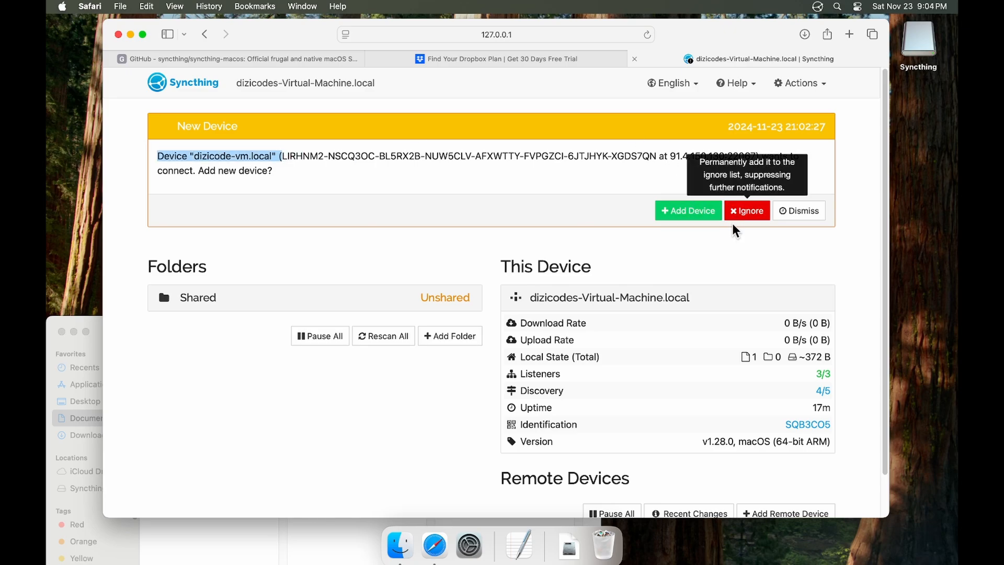
click(678, 216)
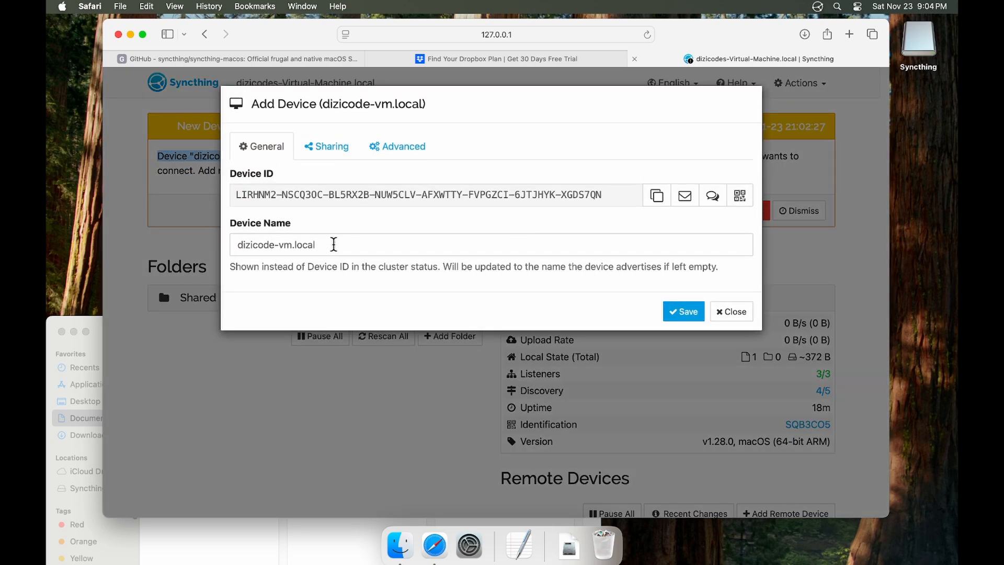
drag(343, 245, 218, 243)
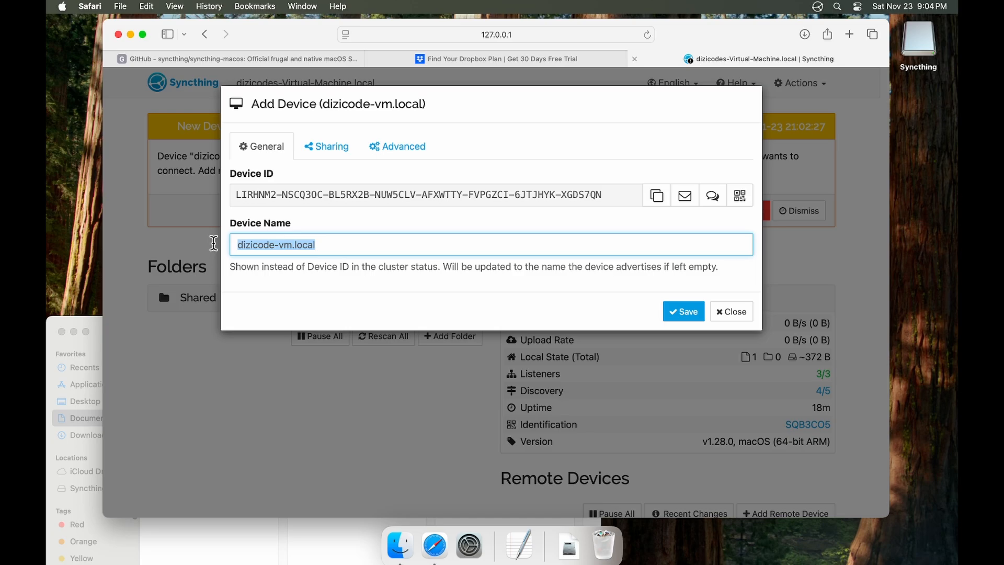
text(2nd device)
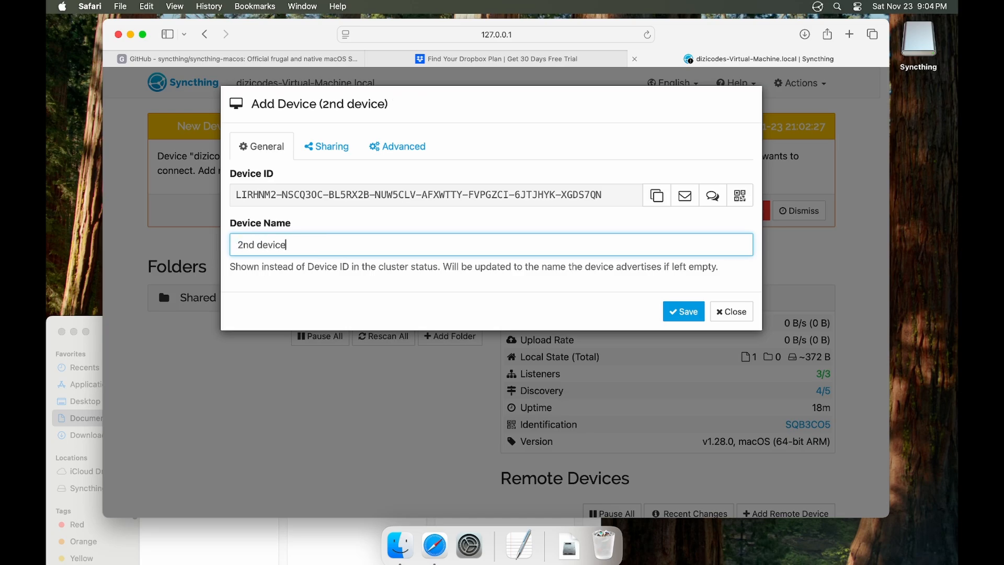
click(680, 312)
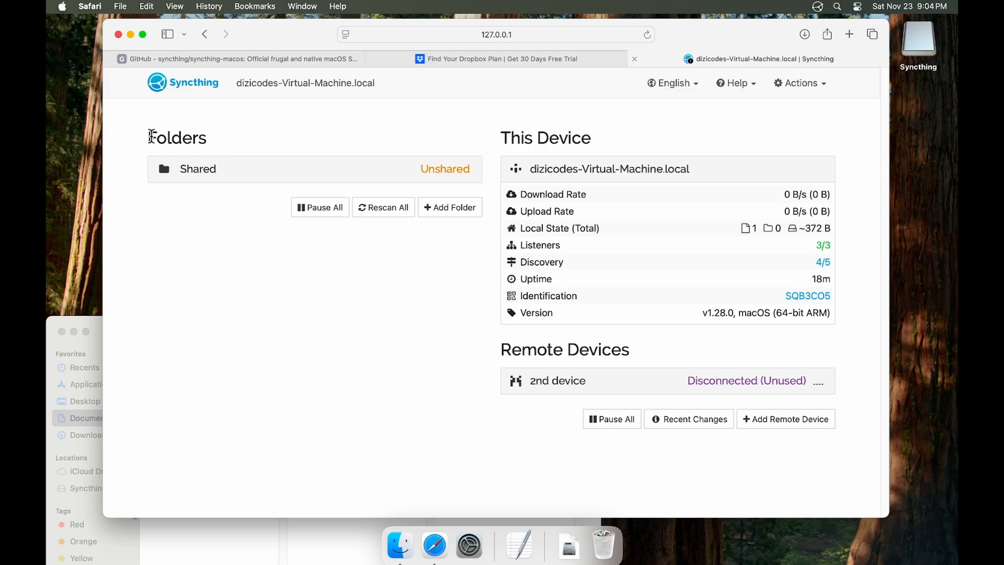
- Share the Shared folder with 2nd device and save the folder settings
drag(151, 136, 251, 135)
click(222, 168)
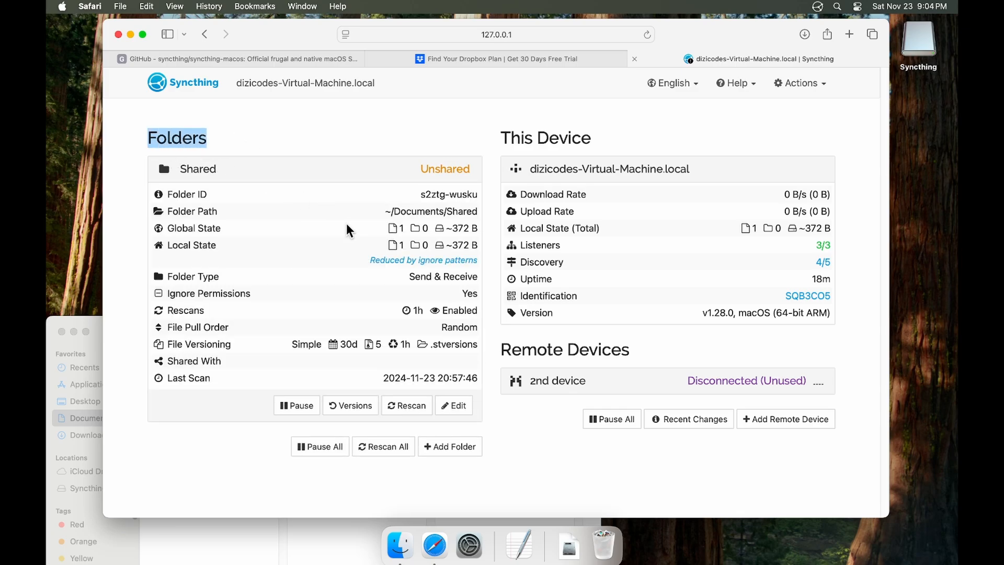
click(455, 406)
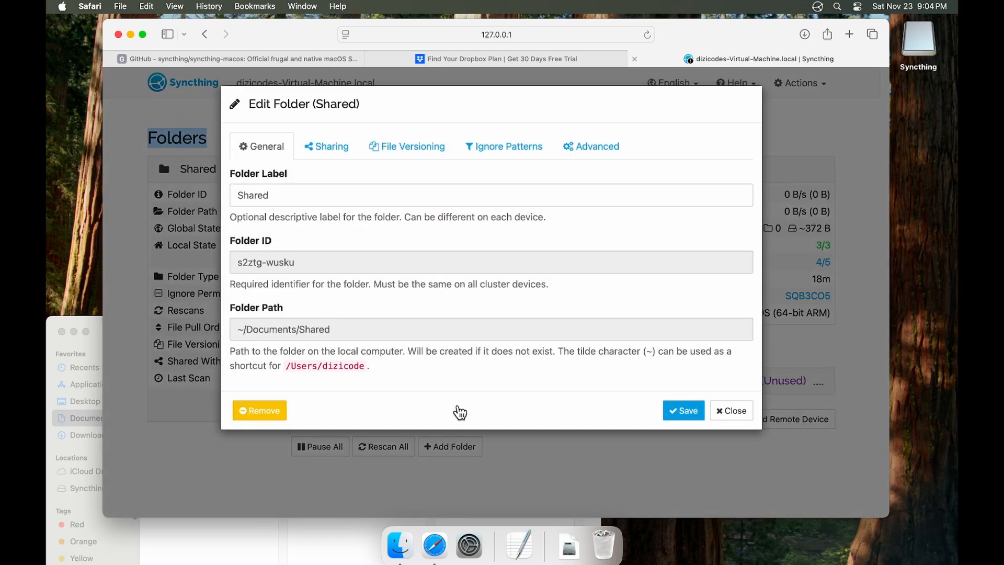
click(319, 149)
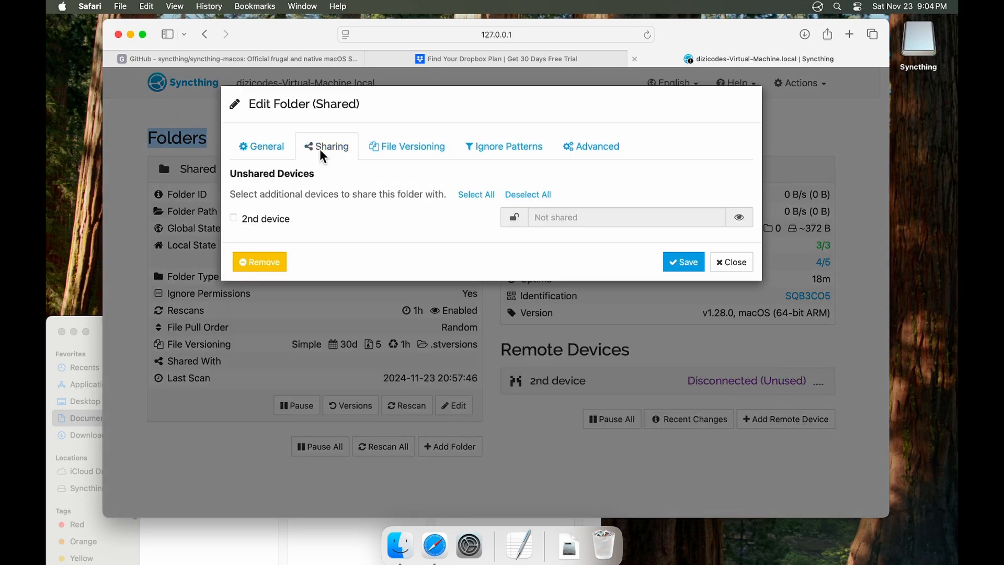
click(245, 220)
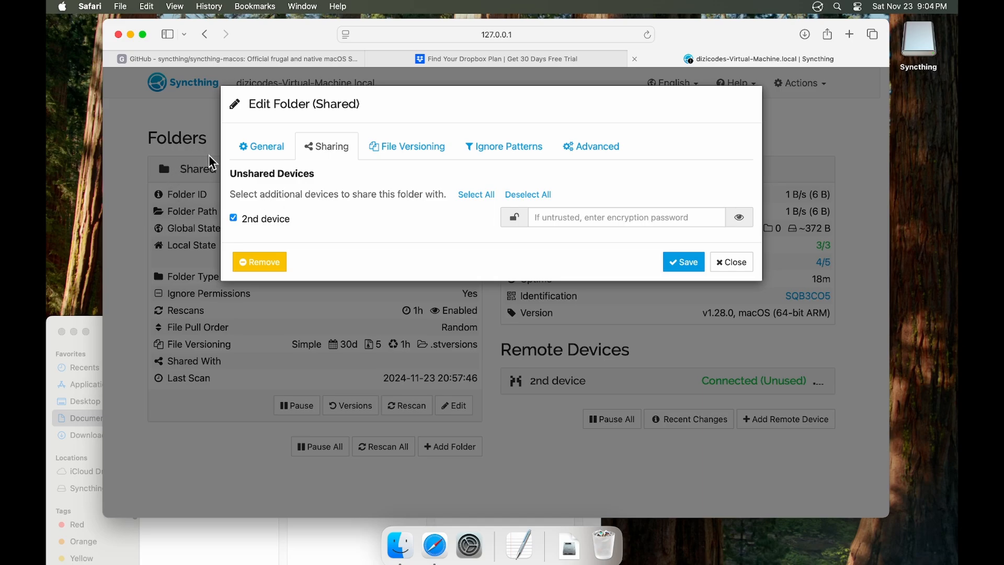
mouse_move(285, 218)
click(668, 256)
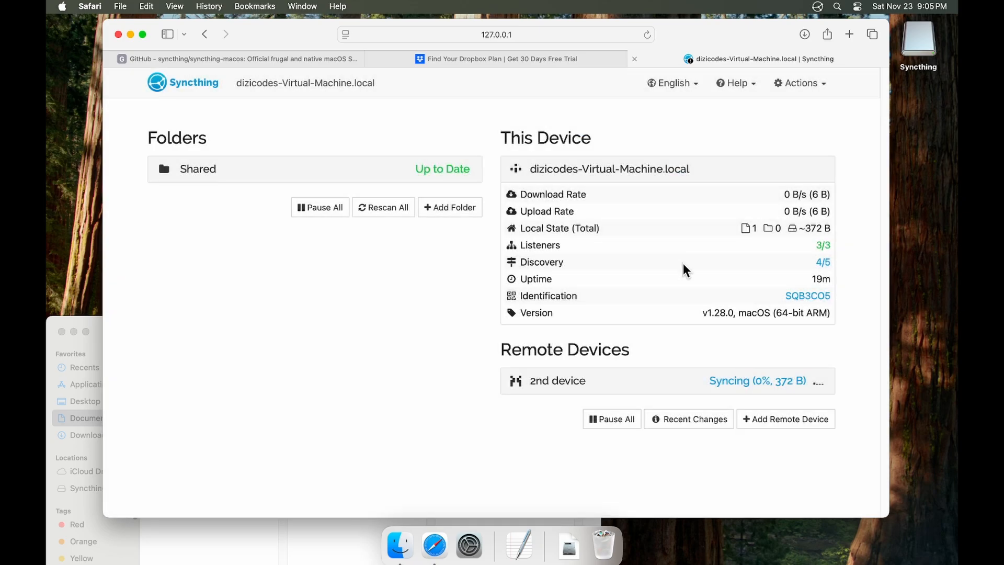
- Expand the 2nd device entry and examine its sync status and connection details
click(690, 386)
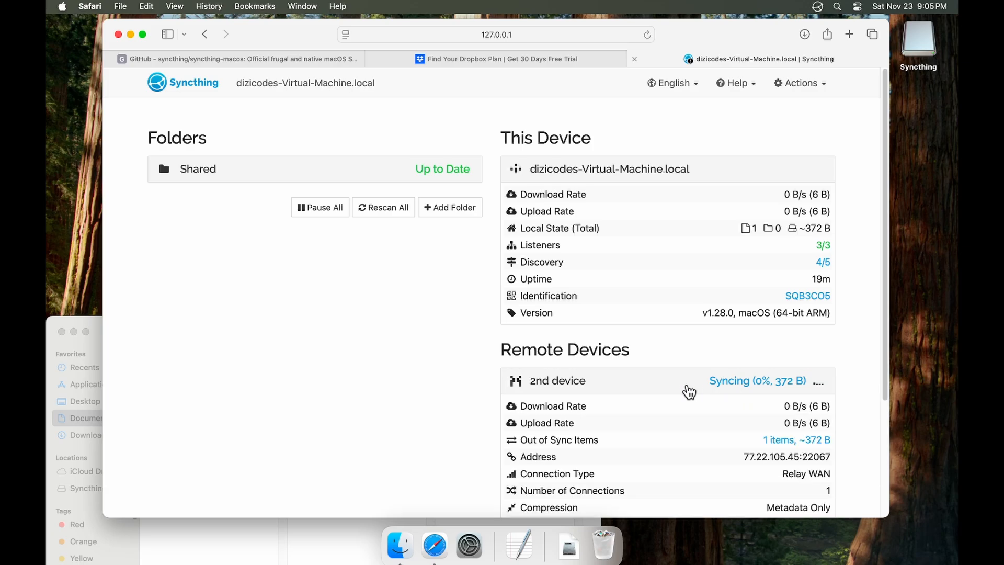
scroll(680, 392, down, 2)
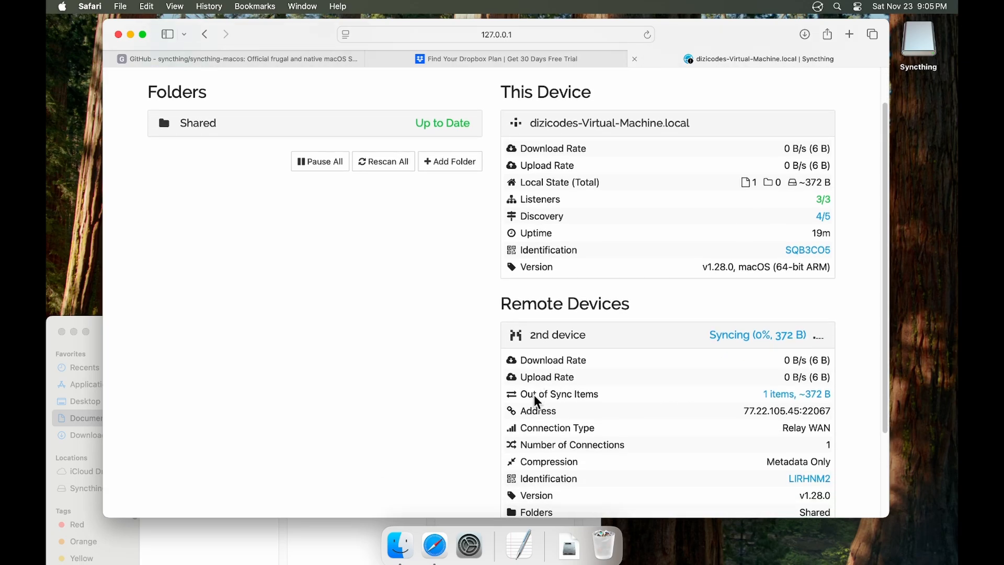
click(640, 383)
scroll(627, 390, down, 2)
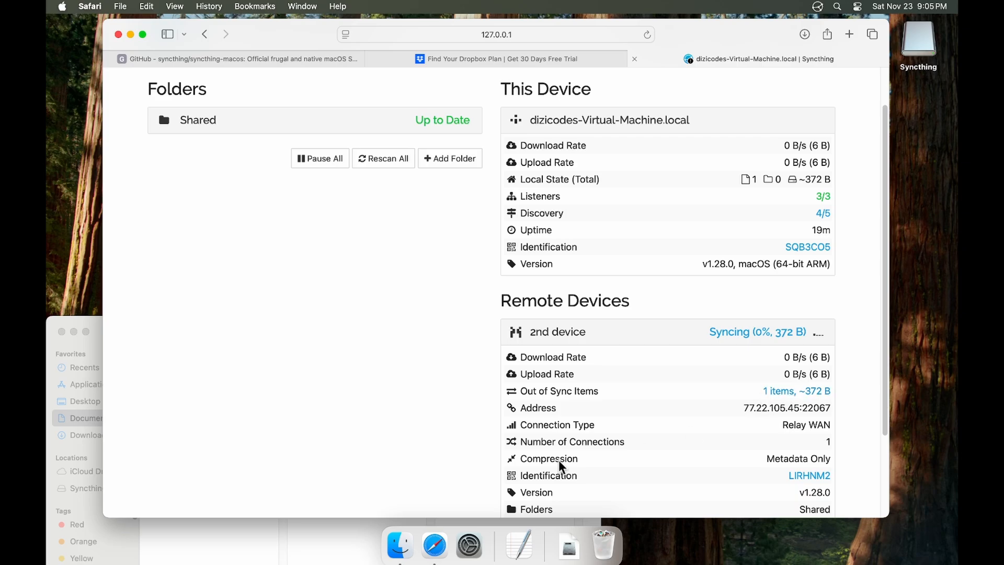
- Preview the Untitled file in the first Mac's Shared folder in Finder, and return to the Syncthing page
click(322, 537)
click(324, 357)
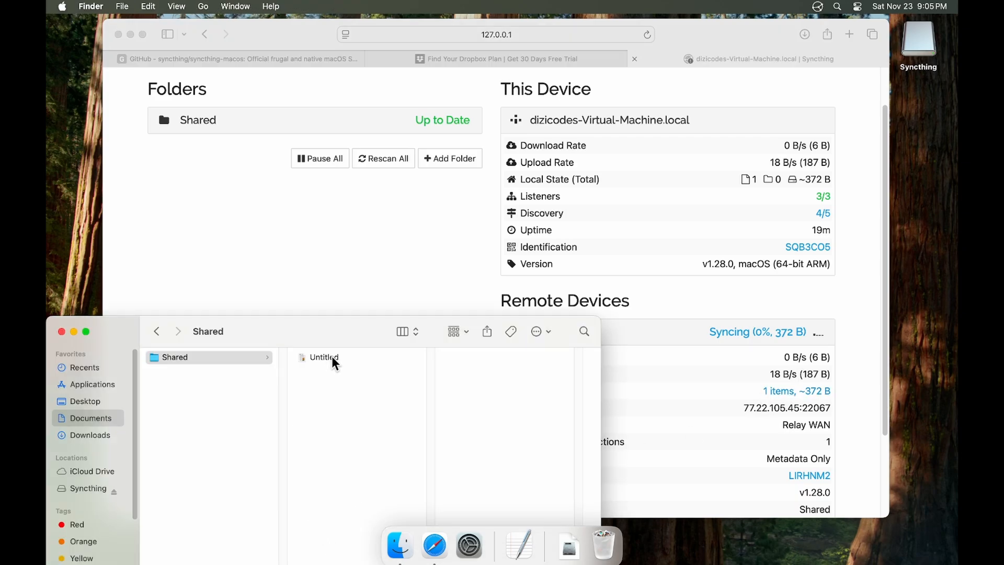
key(space)
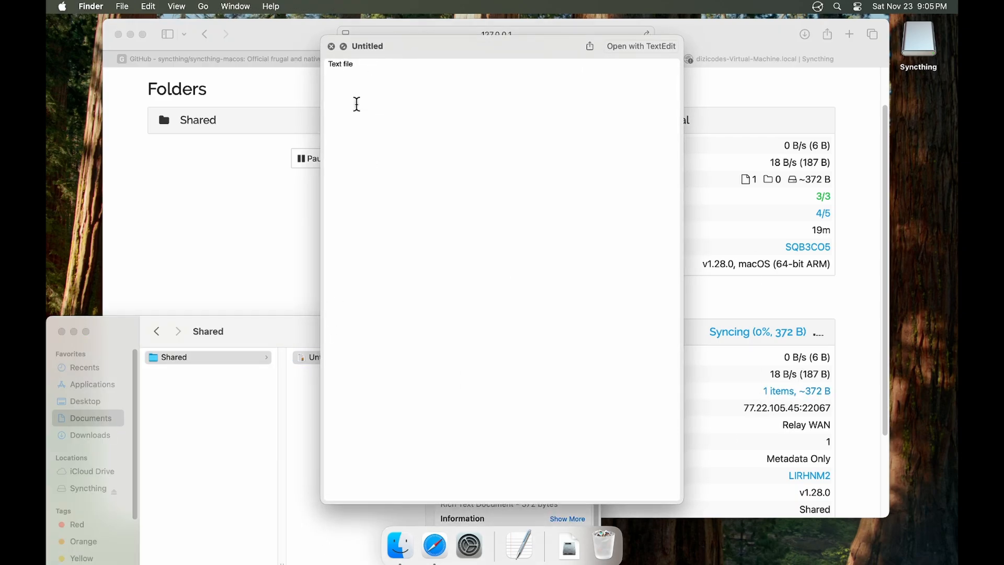
key(space)
click(743, 350)
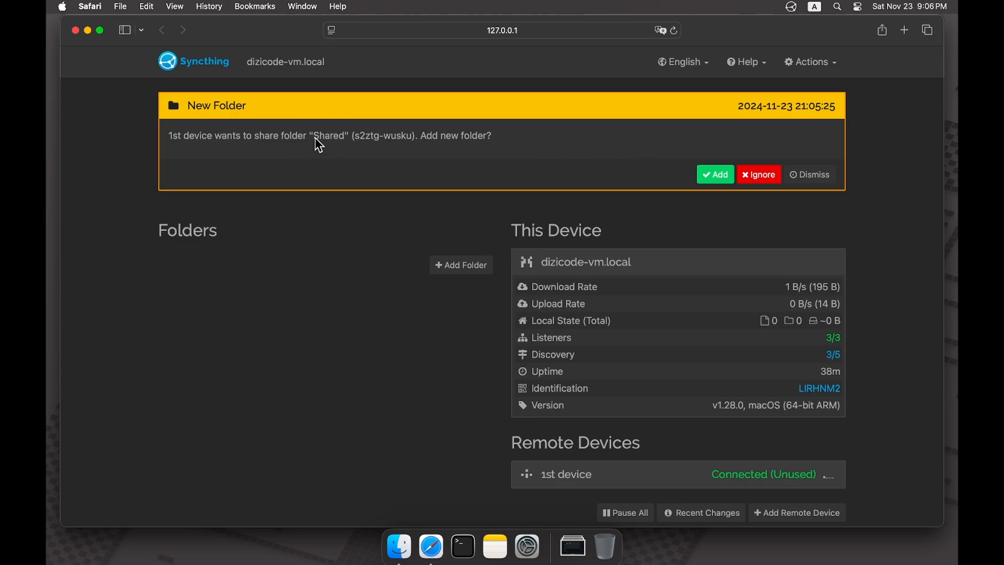
- Accept the Shared folder offered to the second Mac with the path ~/Desktop/Shared, allowing Syncthing access to the Desktop folder
click(710, 176)
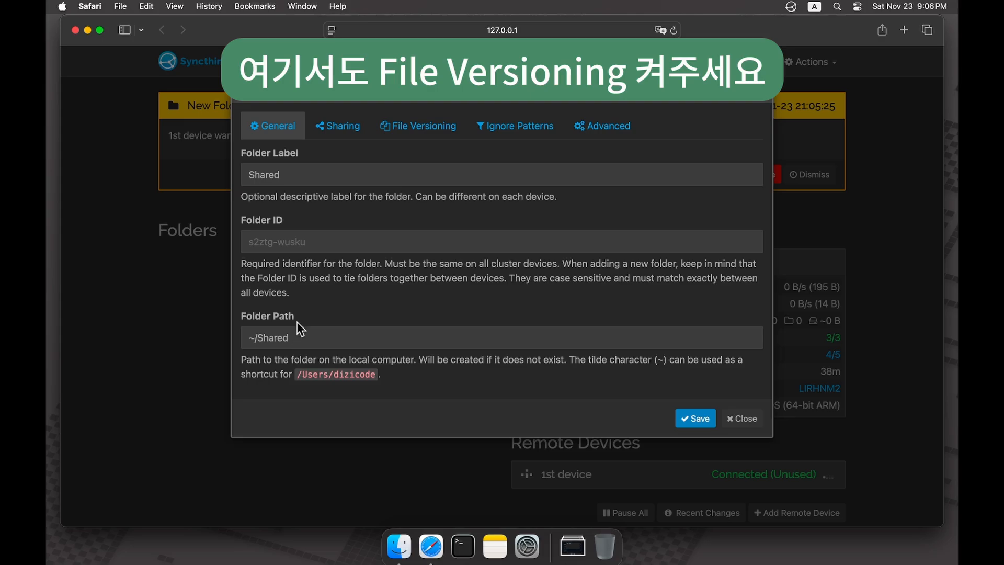
drag(258, 337, 331, 339)
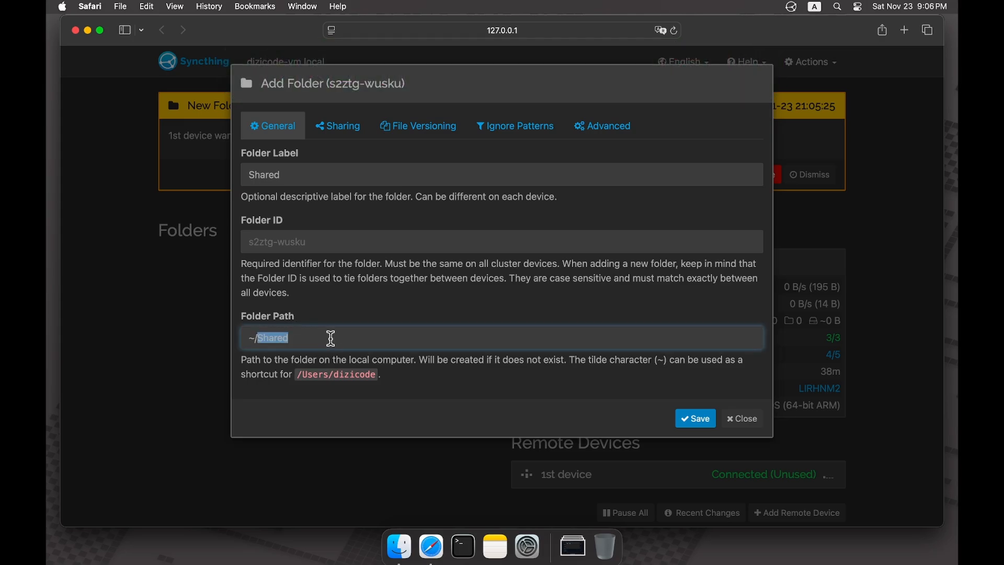
click(331, 338)
key(Left)
key(Left)
key(Left)
key(Left)
key(Left)
key(Left)
key(Left)
text(Desktop/)
text(/)
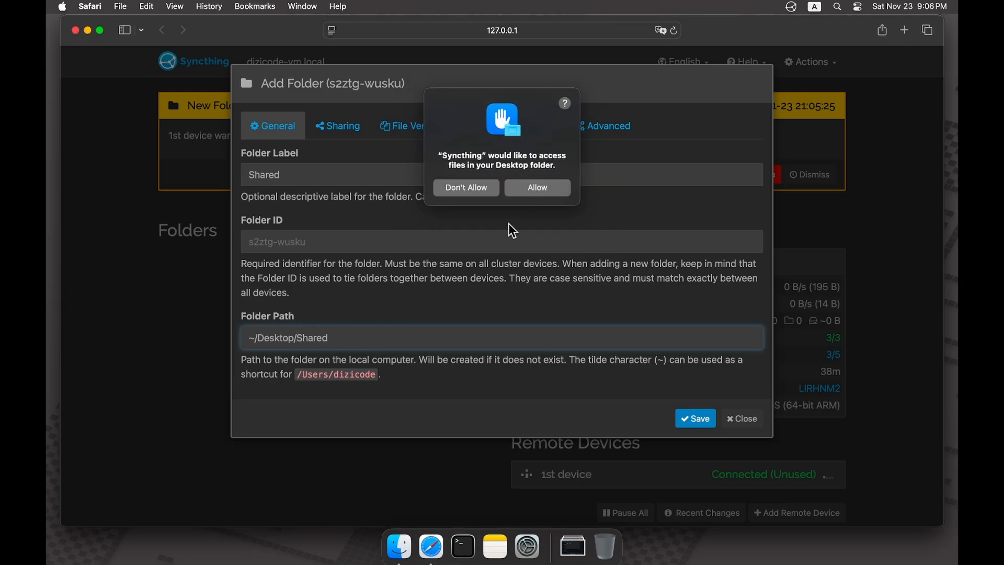
click(538, 189)
click(688, 420)
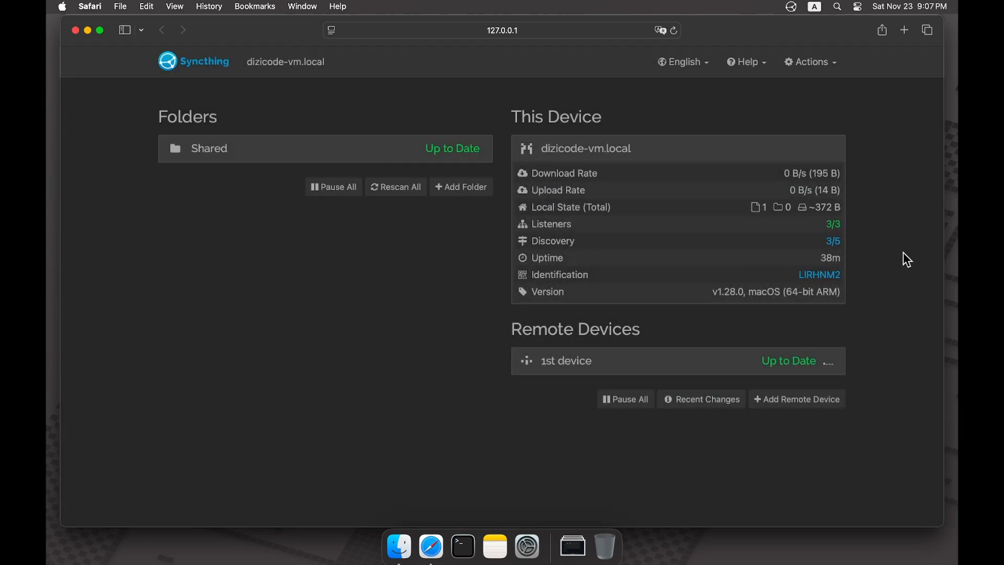
drag(943, 233, 862, 235)
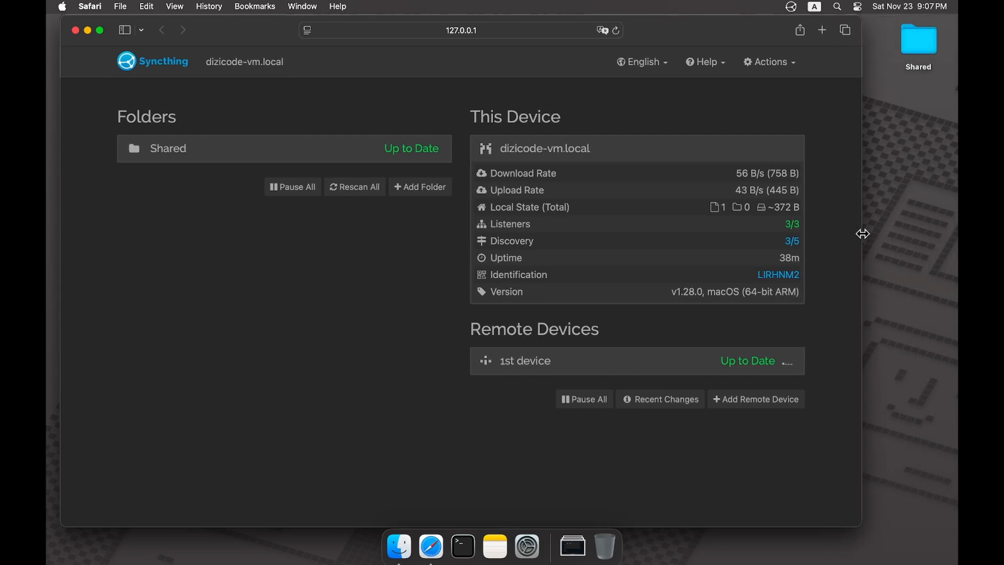
double_click(921, 43)
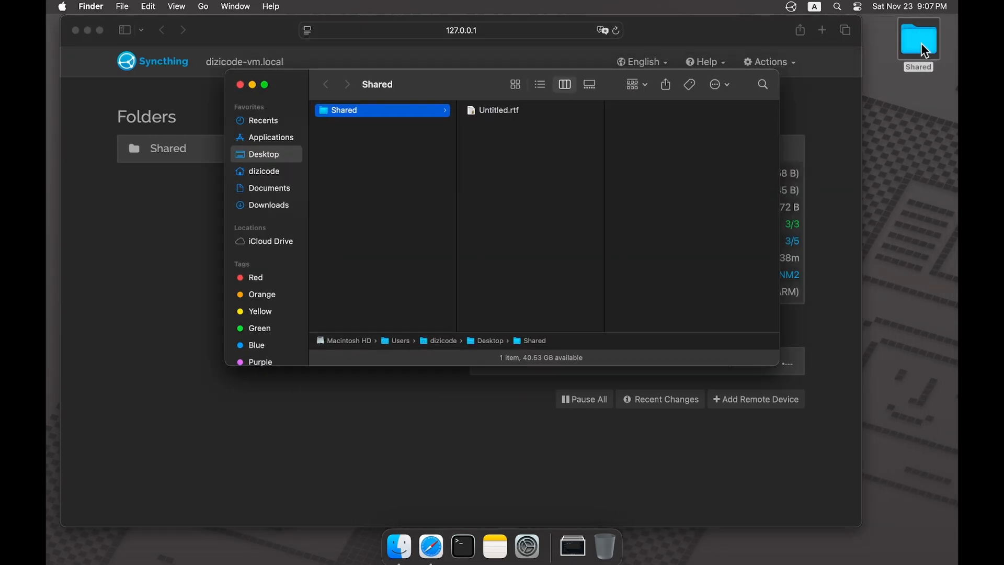
drag(482, 92, 530, 207)
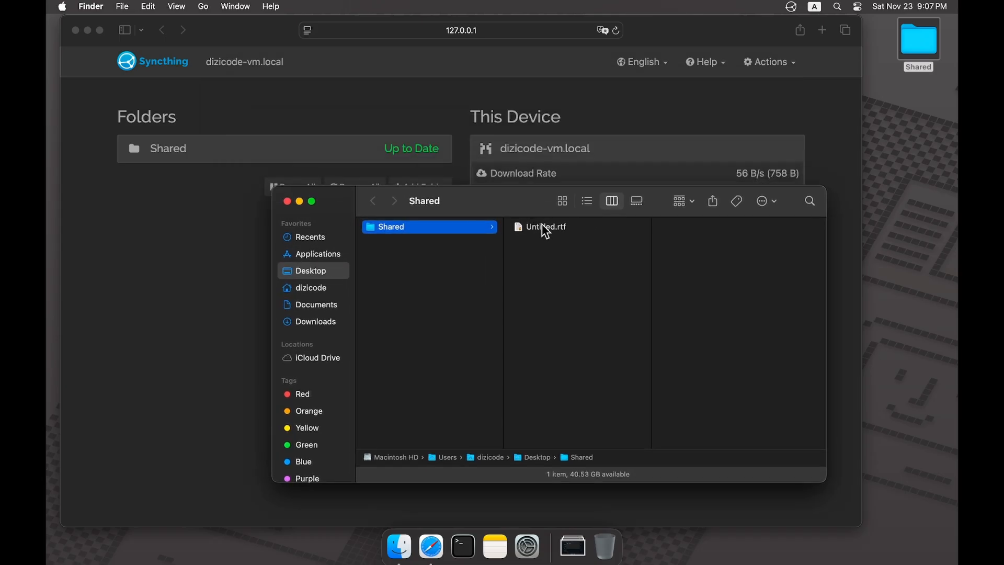
click(543, 226)
key(space)
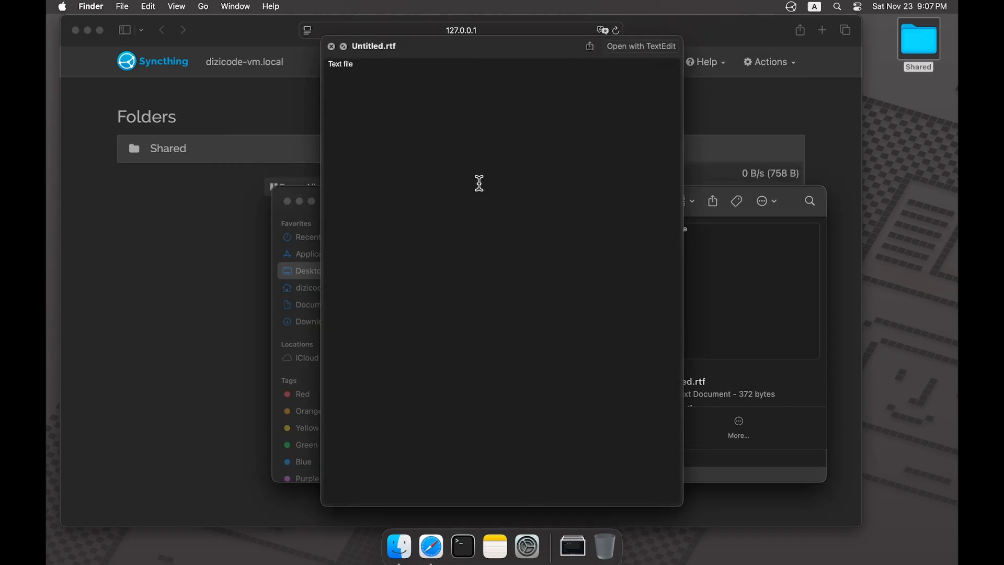
key(space)
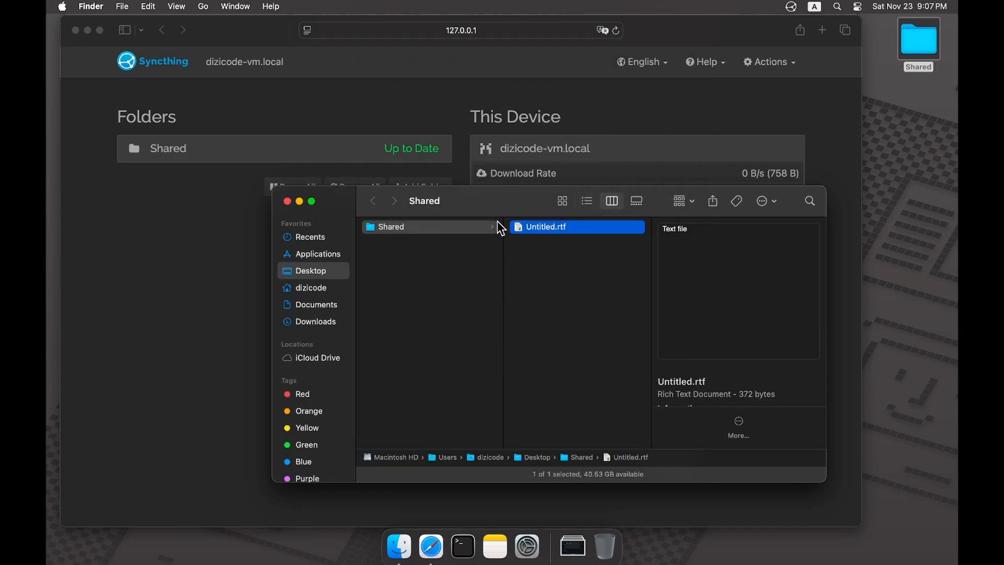
- Open Untitled.rtf in TextEdit, add the line "From 2nd device" below the existing text, and save the file
double_click(545, 227)
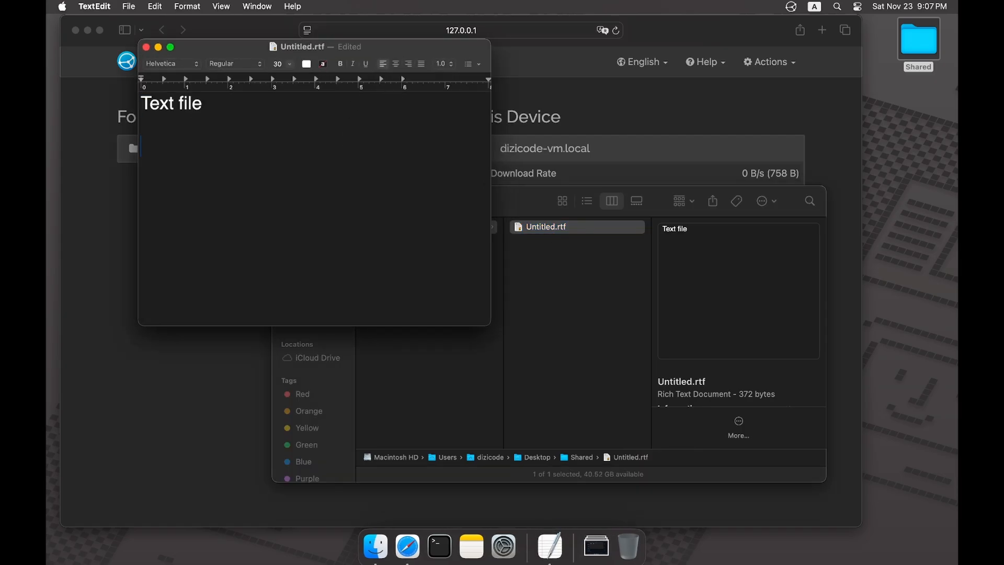
text(2)
key(BackSpace)
text(From 2nd device)
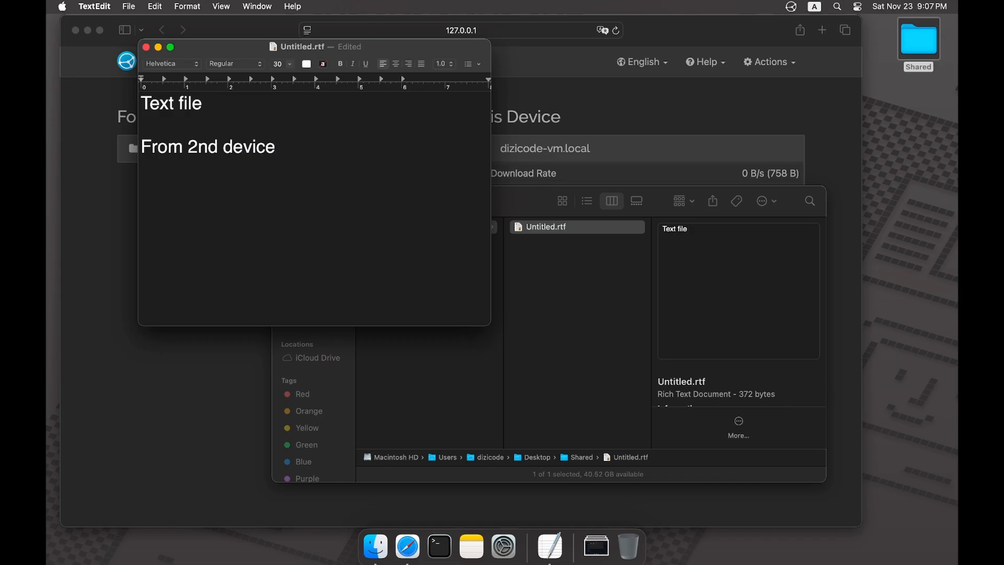
key(super+s)
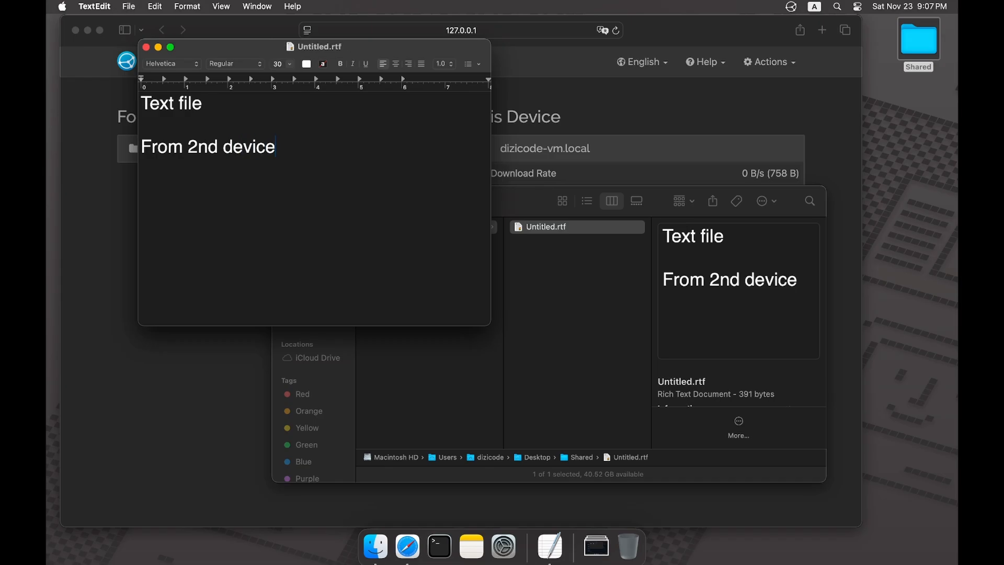
- Quit TextEdit and, on the first Mac, preview Untitled.rtf in the Shared folder under Documents
key(super+q)
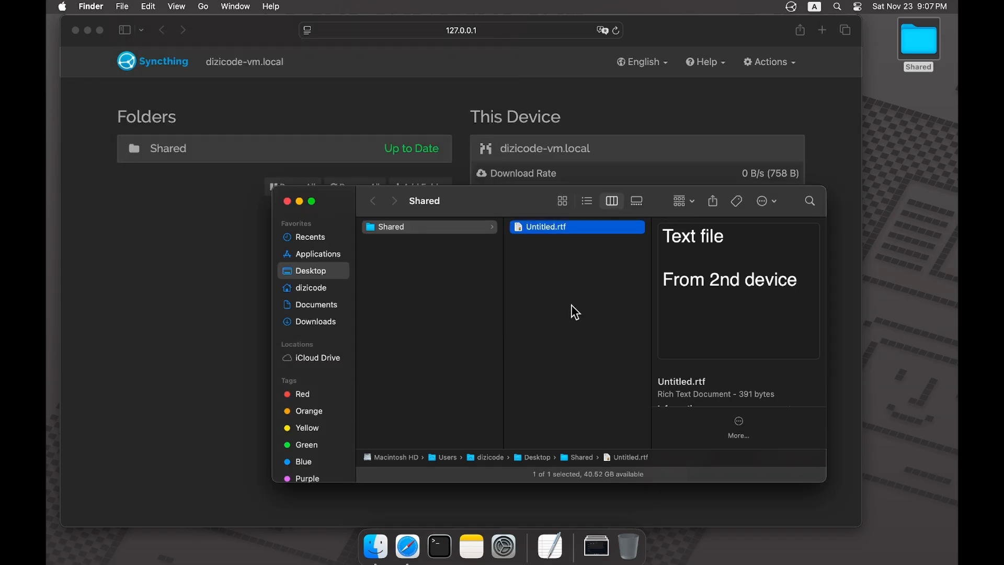
key(ctrl+Left)
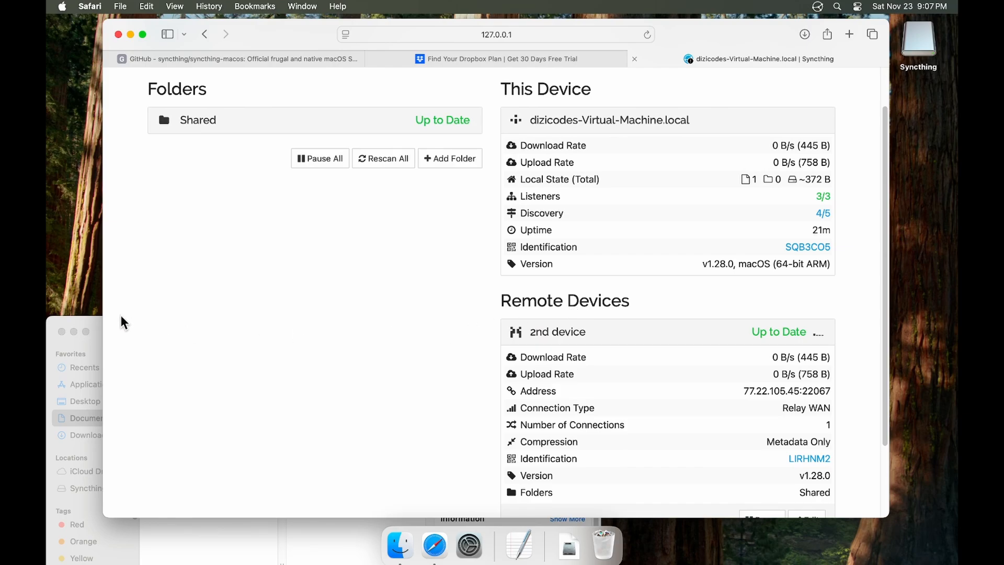
click(99, 327)
drag(240, 325, 261, 172)
click(348, 251)
click(372, 203)
drag(357, 181, 354, 230)
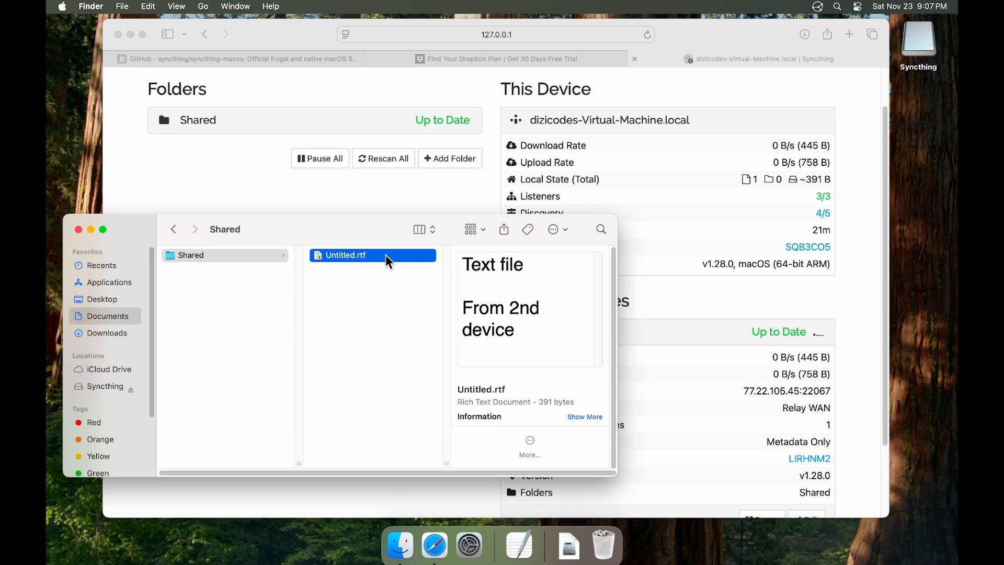
key(space)
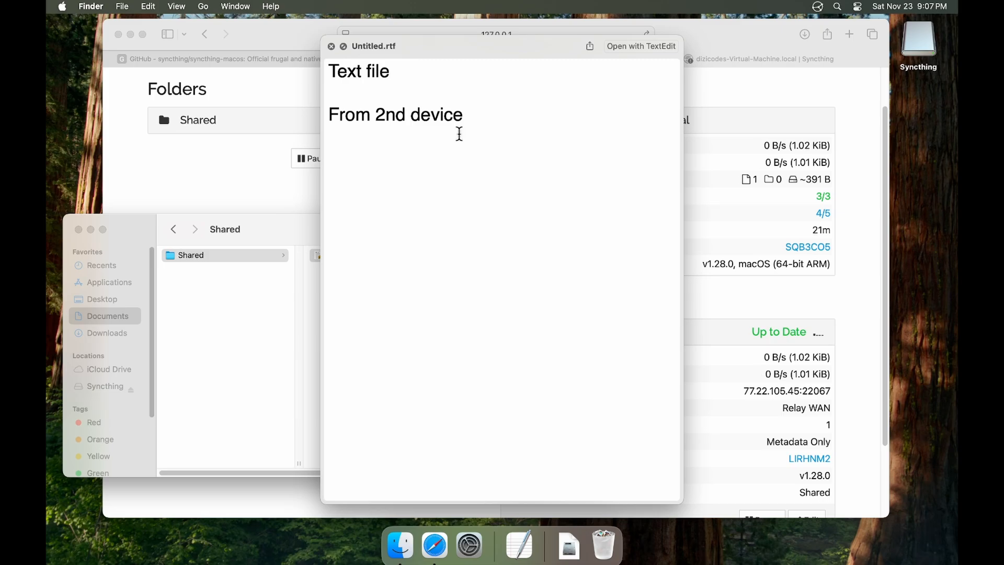
key(space)
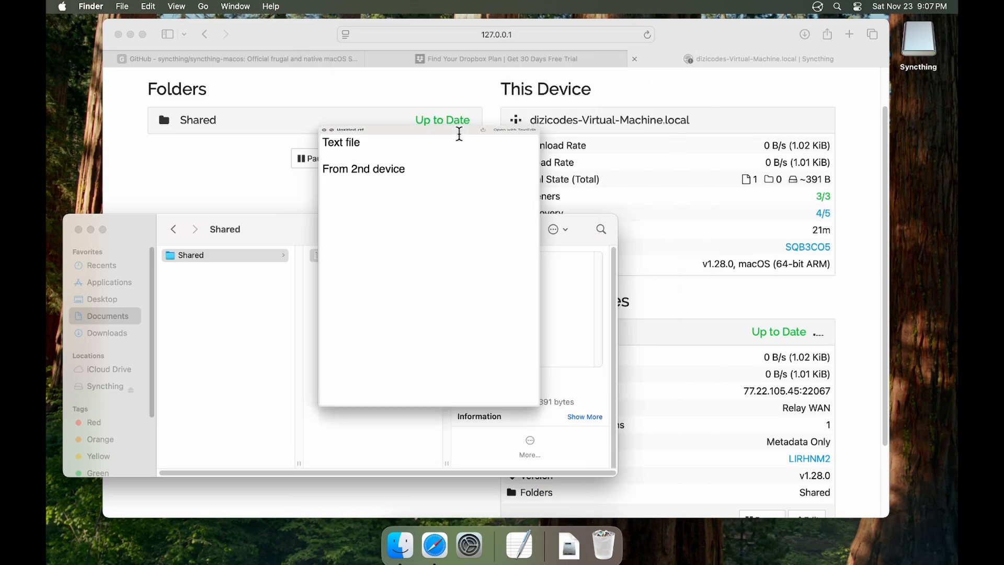
- Expand the Shared folder in Syncthing on the first Mac and open its file versioning settings for editing
click(496, 136)
click(443, 124)
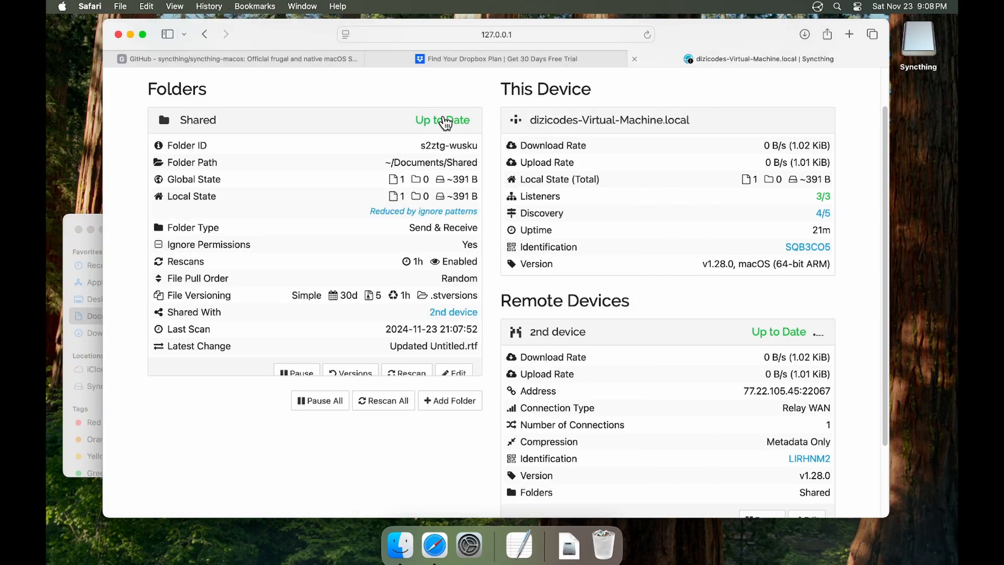
click(460, 372)
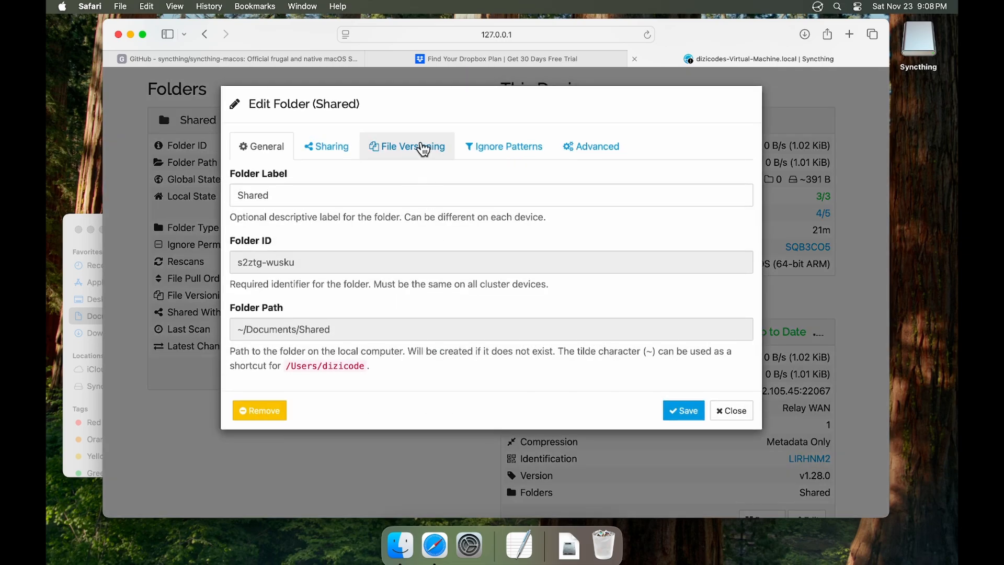
click(421, 147)
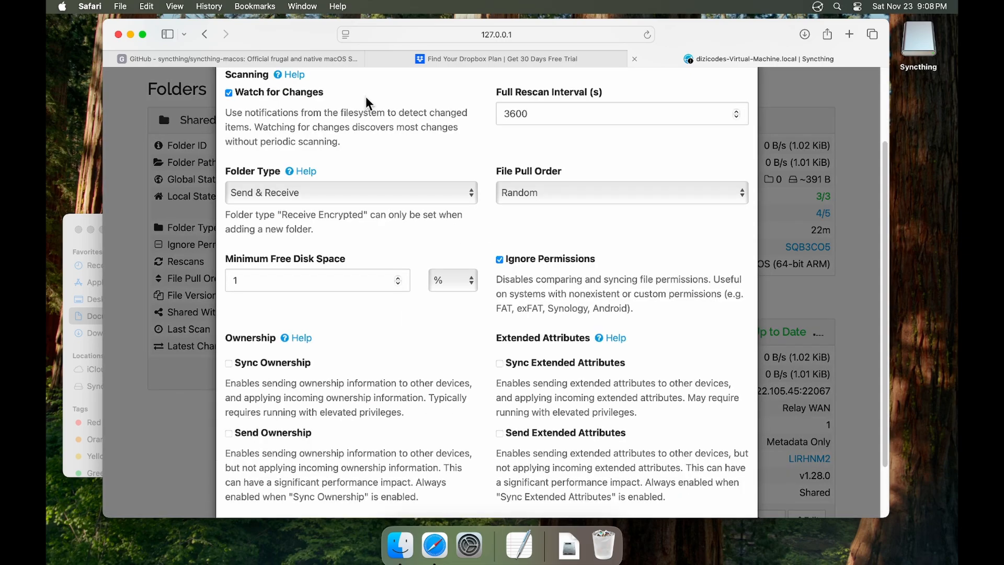
- Review the Shared folder's advanced scanning, folder type and ownership options and its file versioning options, and save the folder settings
scroll(368, 102, up, 3)
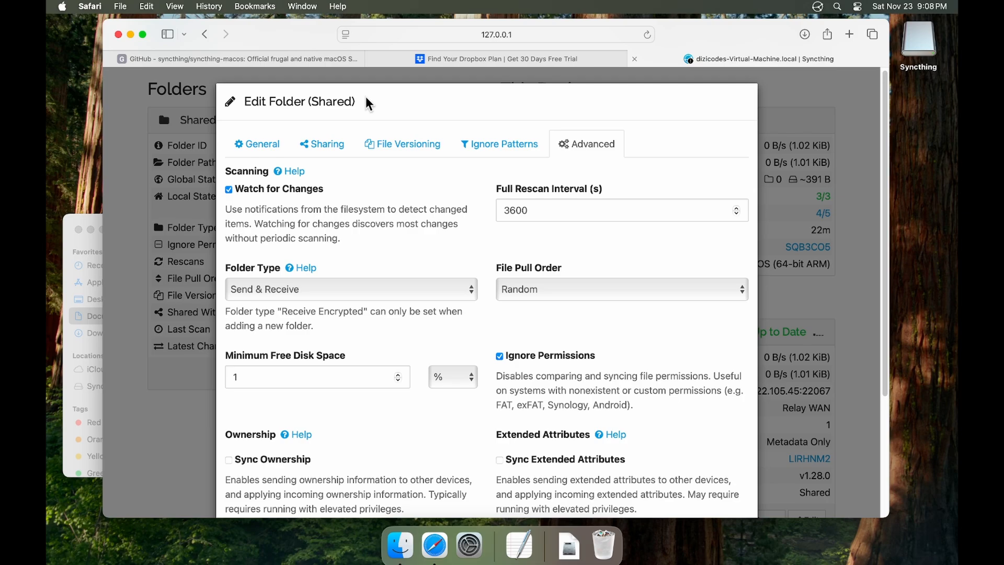
scroll(476, 175, down, 4)
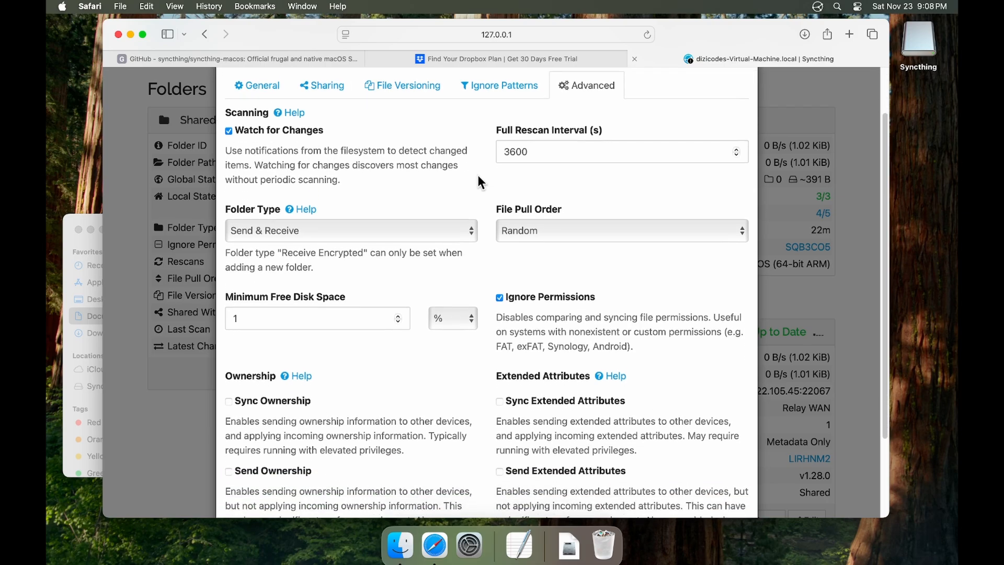
scroll(525, 132, up, 2)
scroll(471, 142, up, 2)
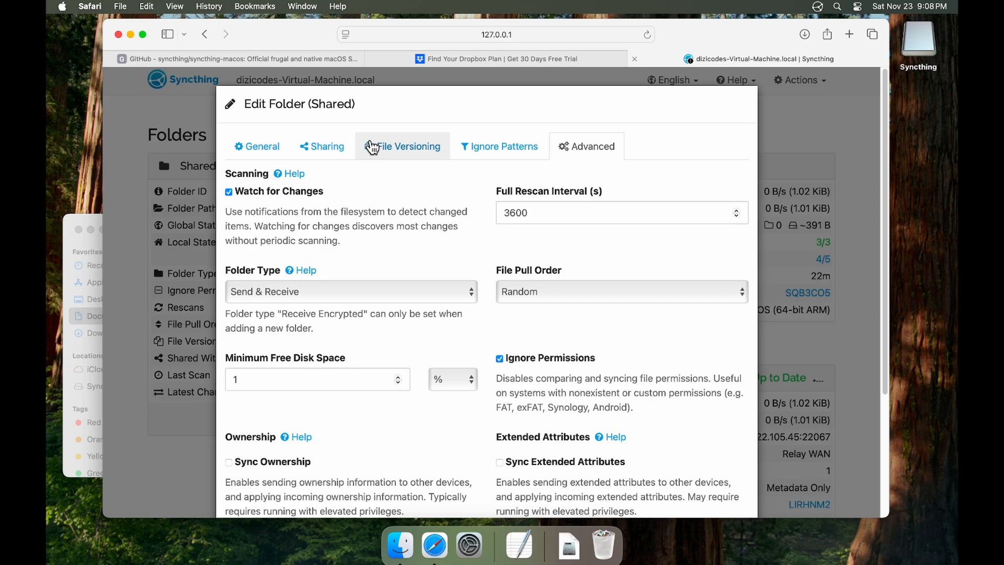
click(406, 150)
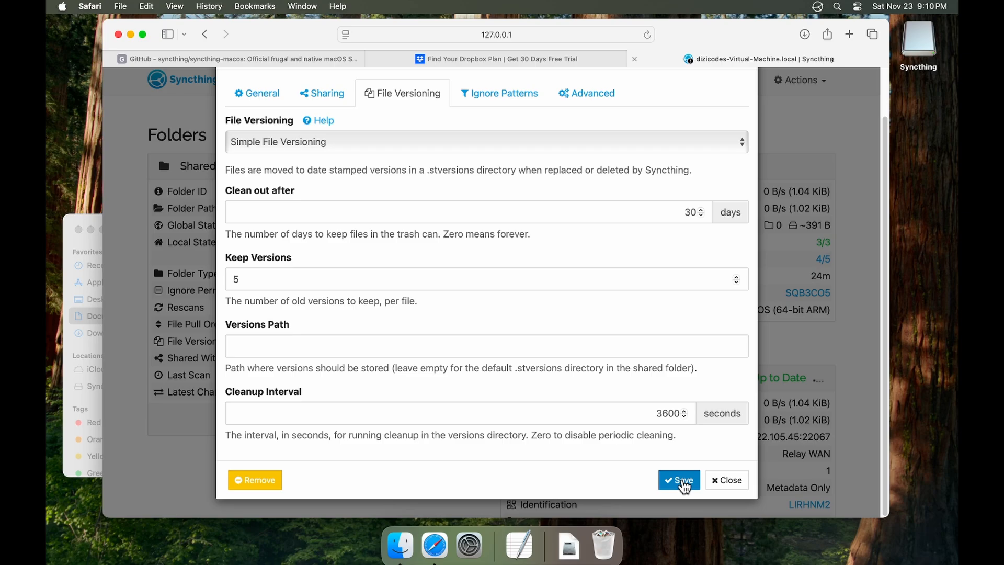
click(683, 480)
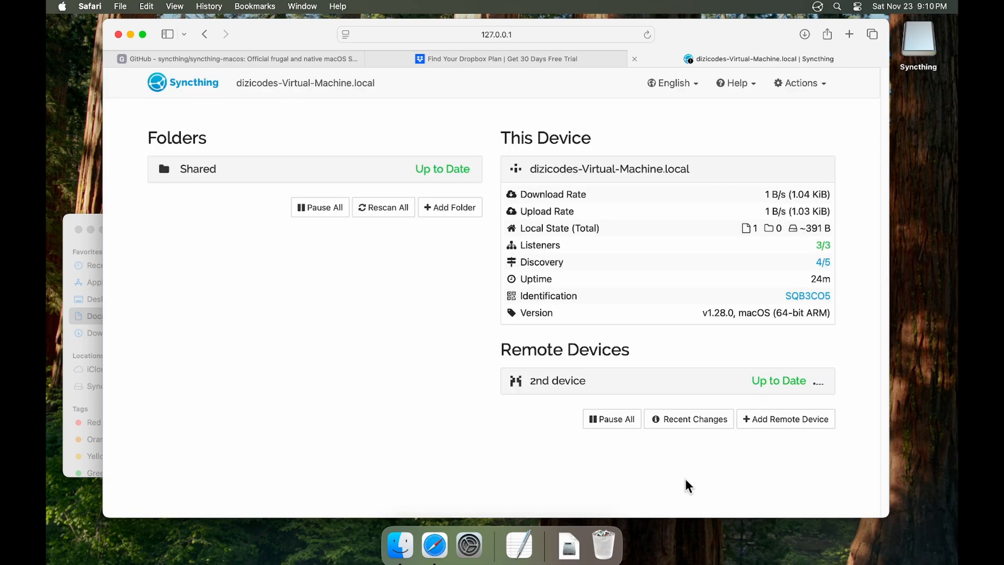